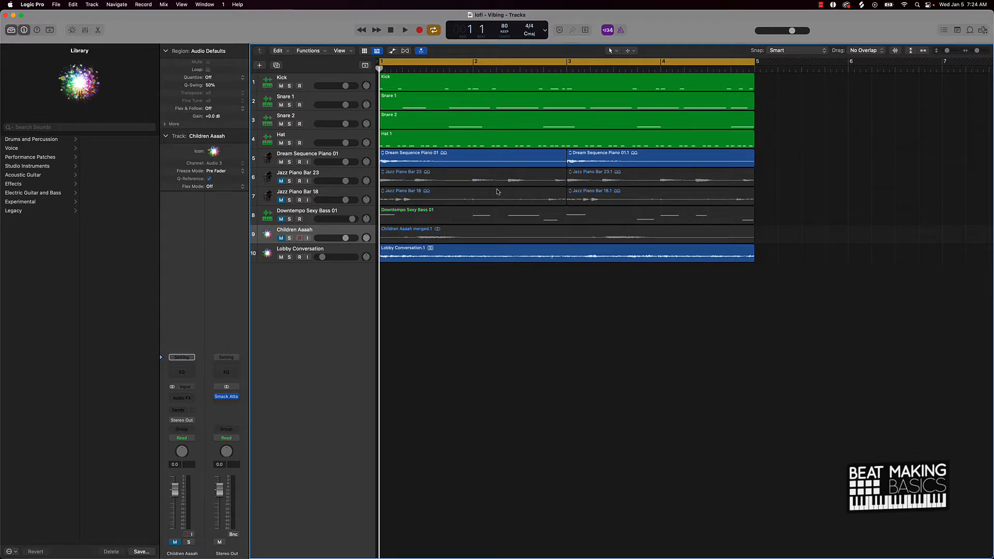
Mute Dream Sequence Piano 01, Children Aaaah and Lobby Conversation so only the drum tracks are active, and audition the drum loop.
click(281, 238)
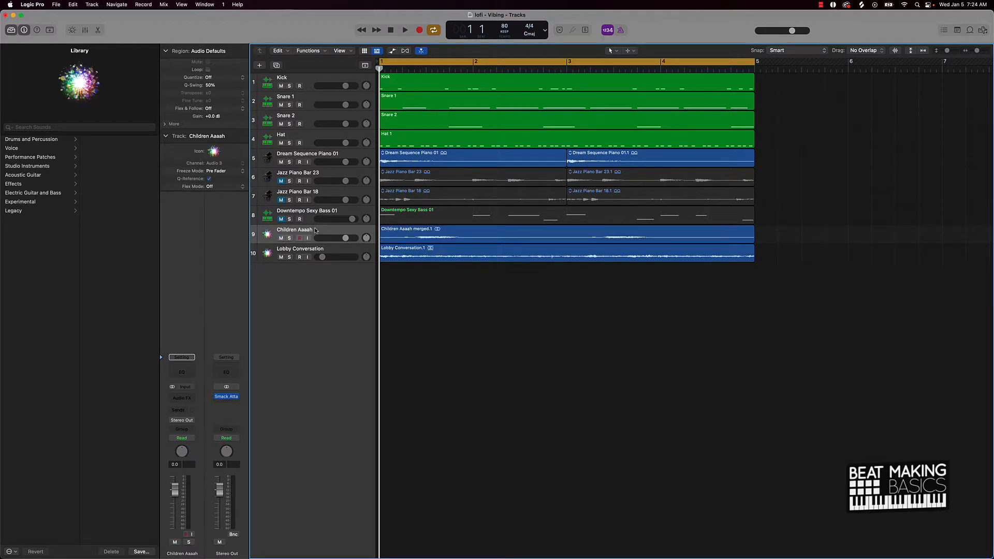
scroll(316, 230, right, 2)
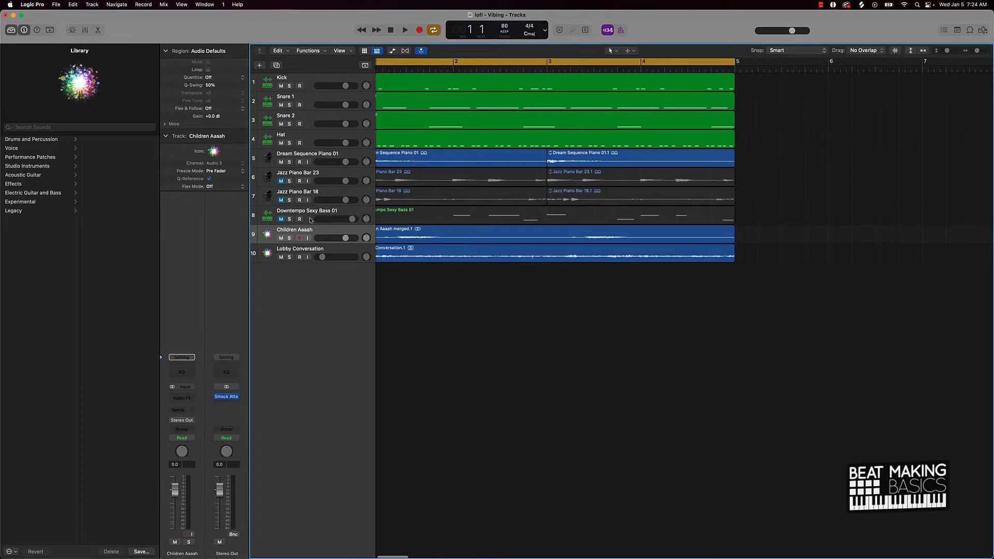
click(281, 162)
drag(281, 238, 280, 273)
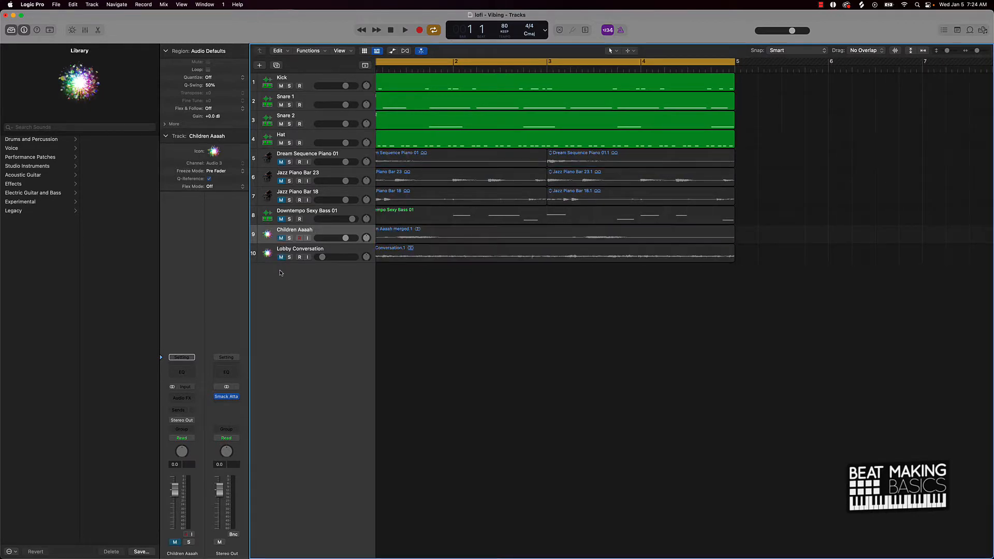
scroll(495, 272, left, 2)
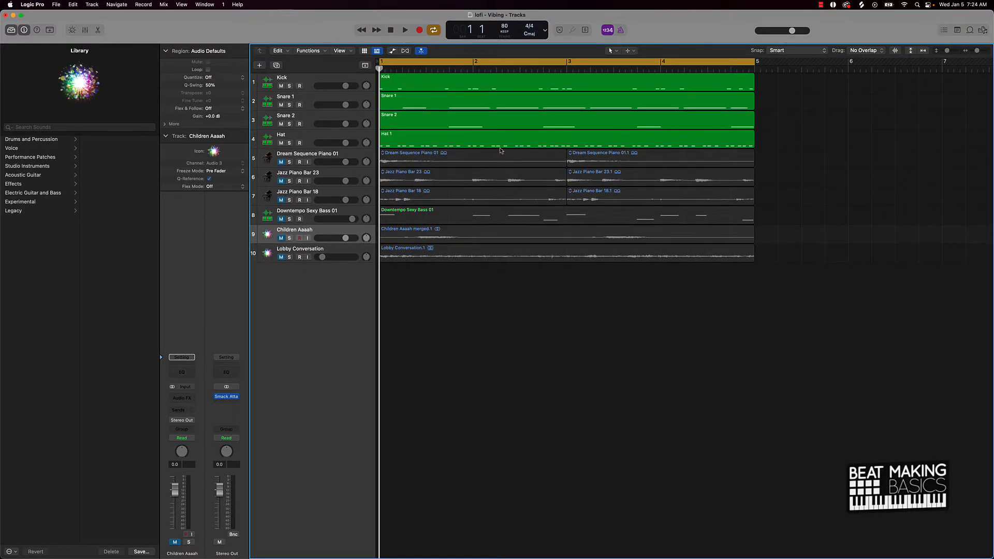
key(space)
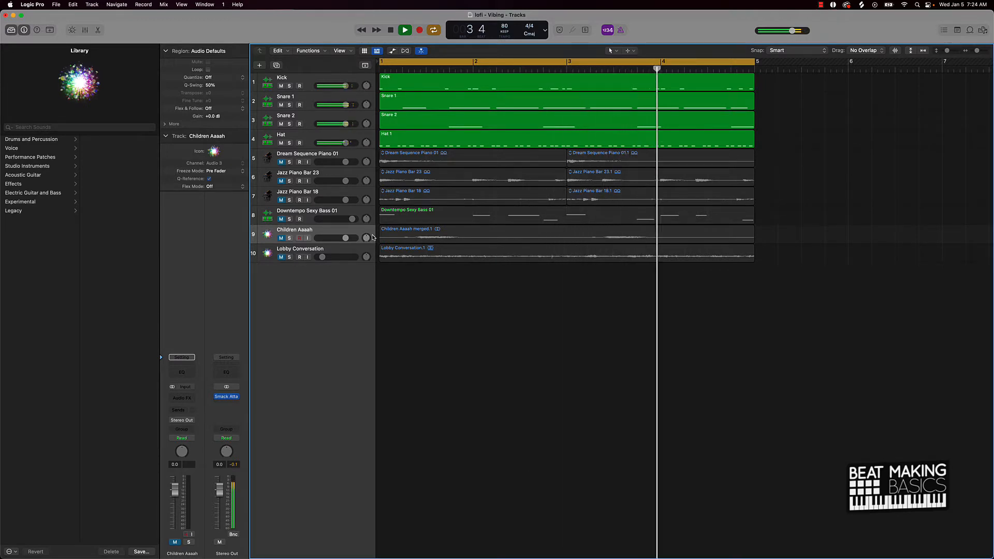
key(space)
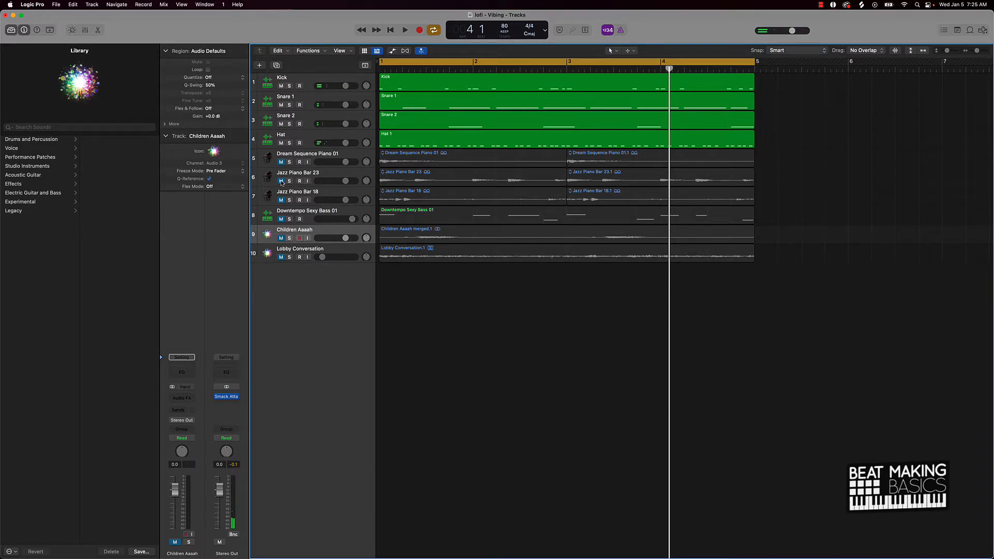
Audition the Jazz Piano Bar 23 track together with the drums, leaving it muted again.
click(282, 183)
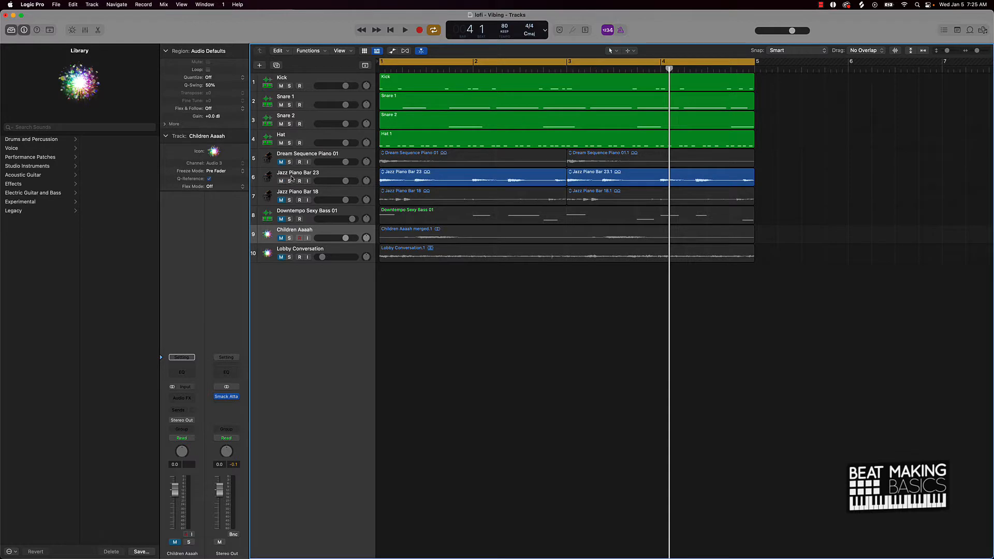
key(space)
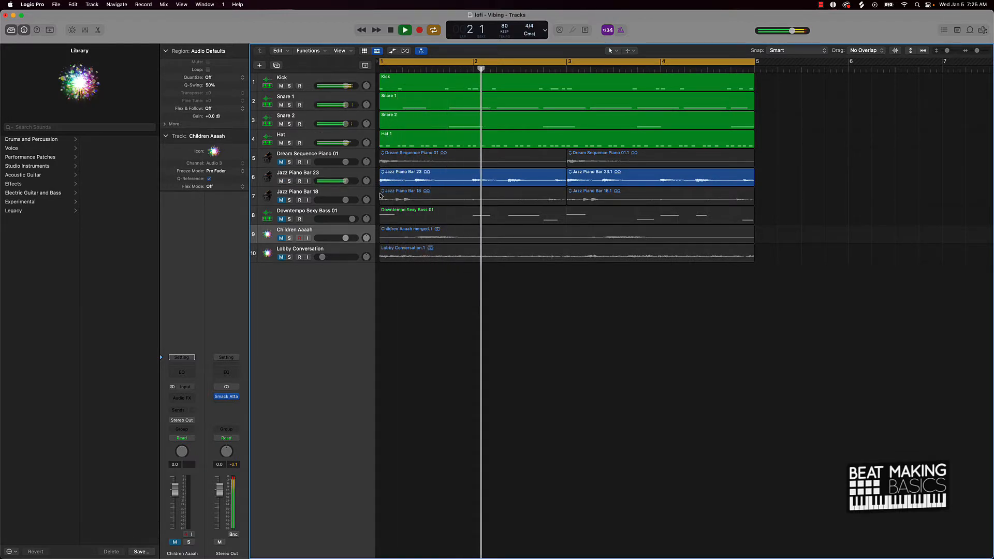
key(space)
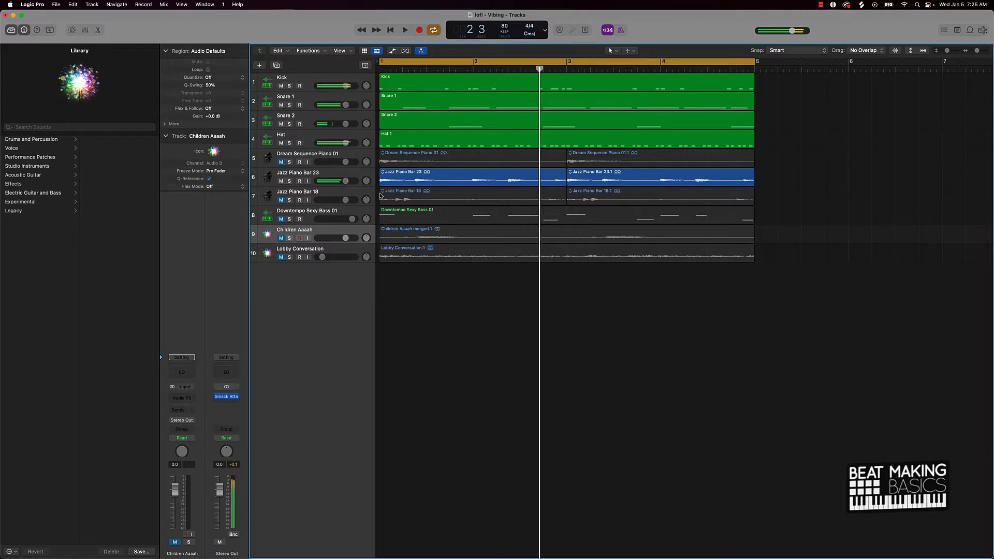
click(285, 186)
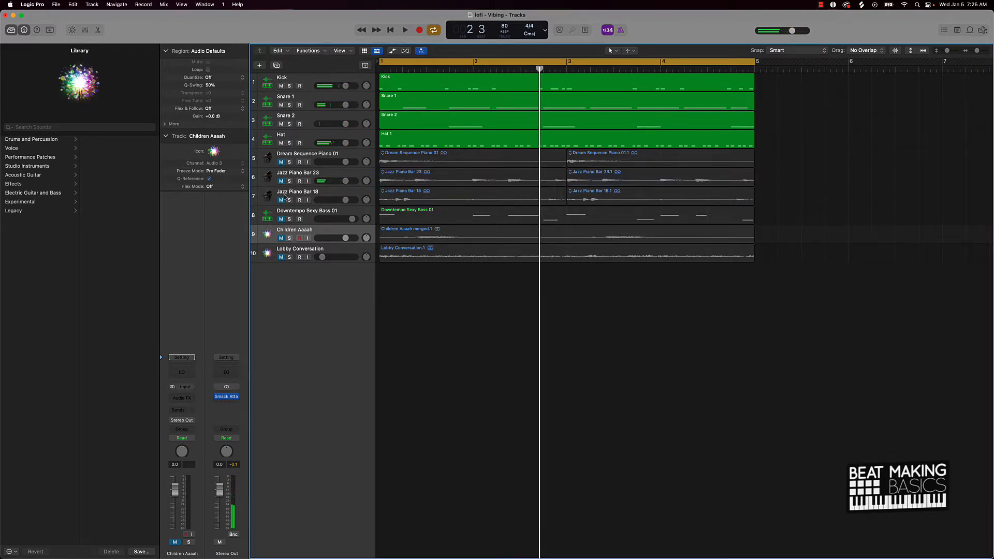
Audition the Jazz Piano Bar 18 track with the drums from the beginning of the loop, leaving it muted again.
click(285, 203)
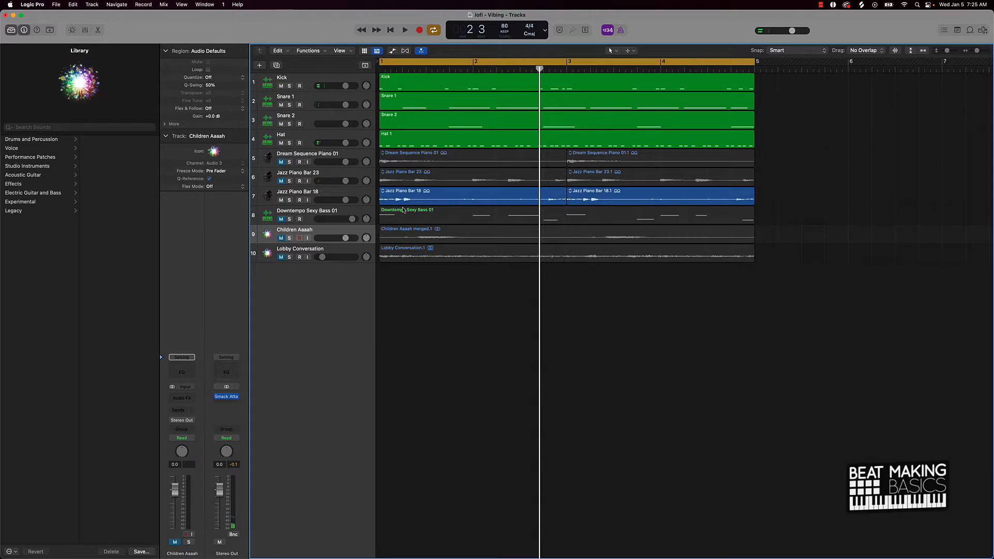
key(Return)
key(space)
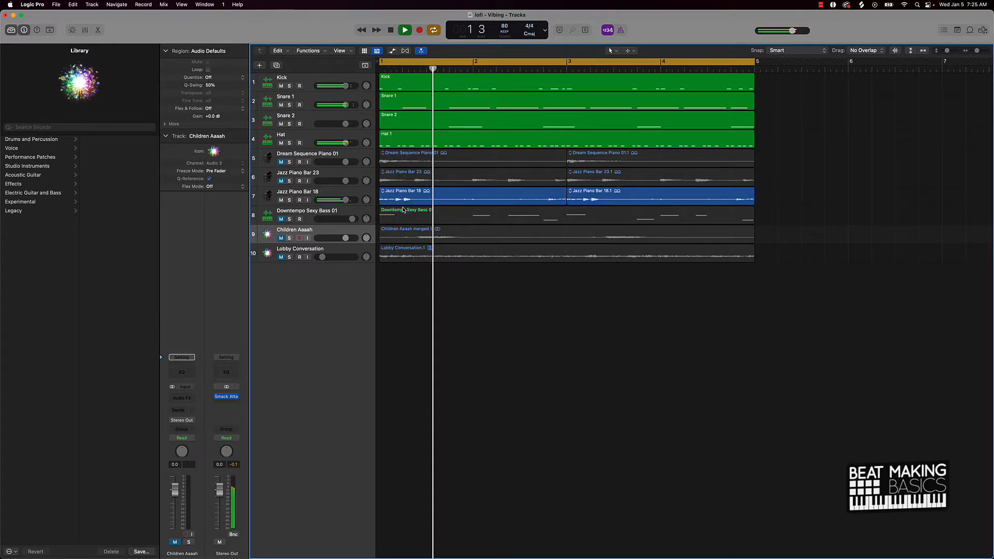
key(space)
click(282, 201)
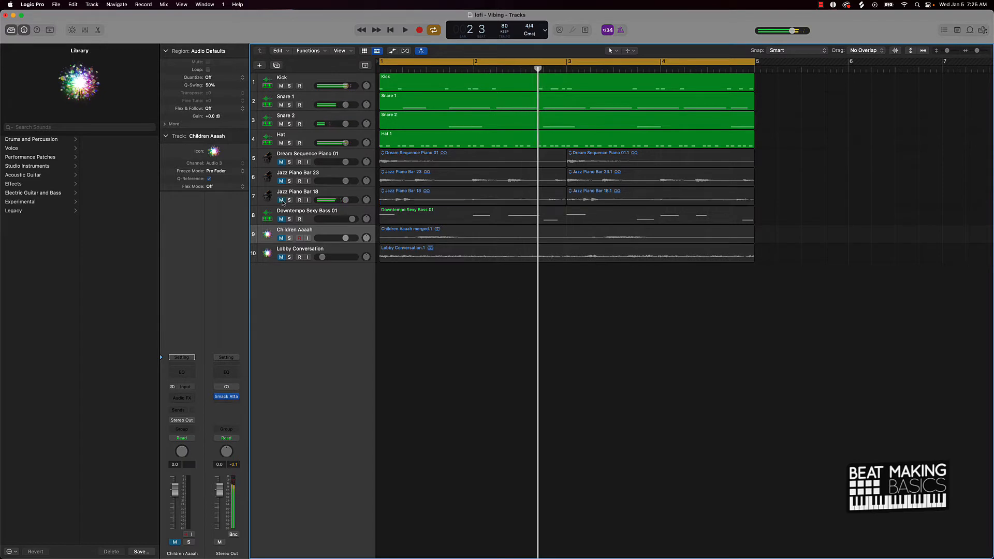
Audition the Dream Sequence Piano 01 track together with the drums, leaving it muted again.
click(280, 162)
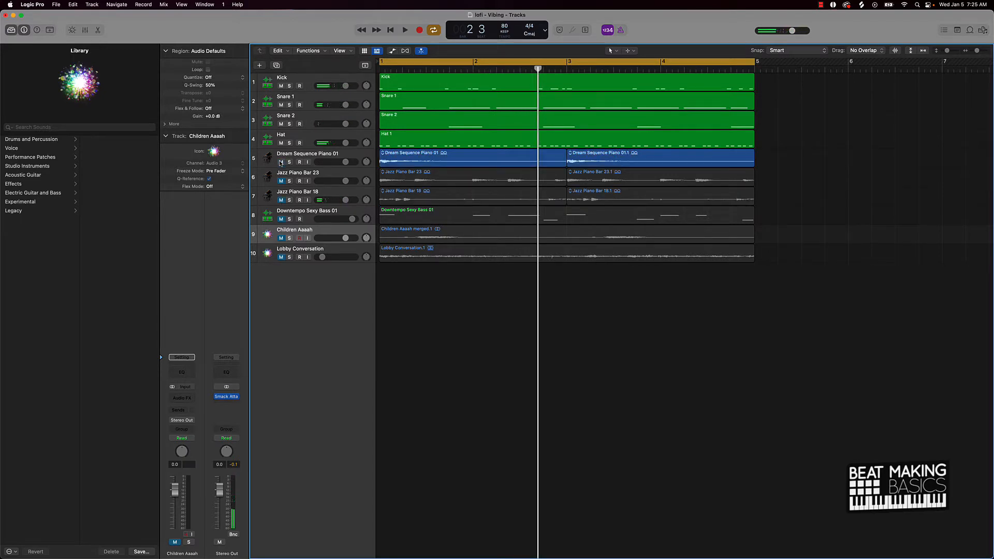
key(space)
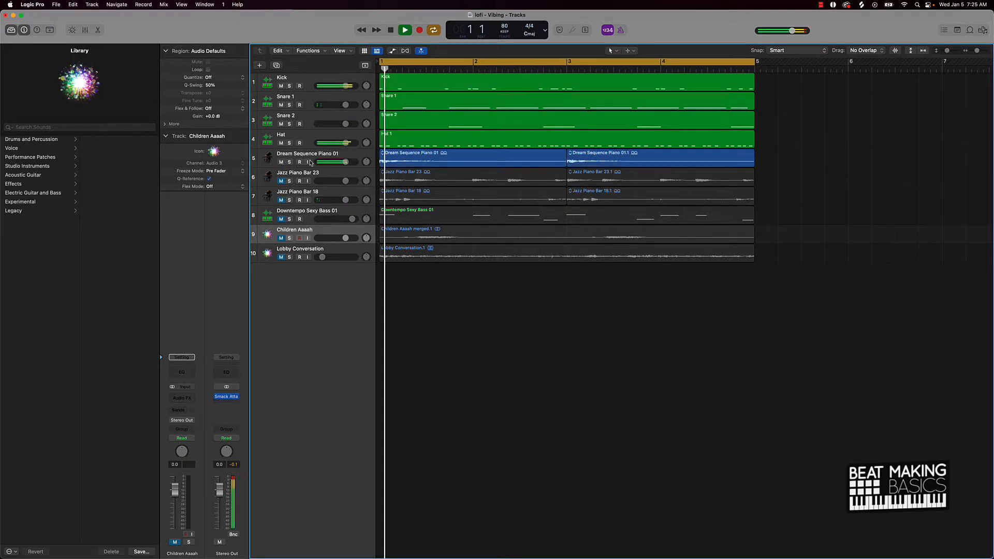
click(284, 163)
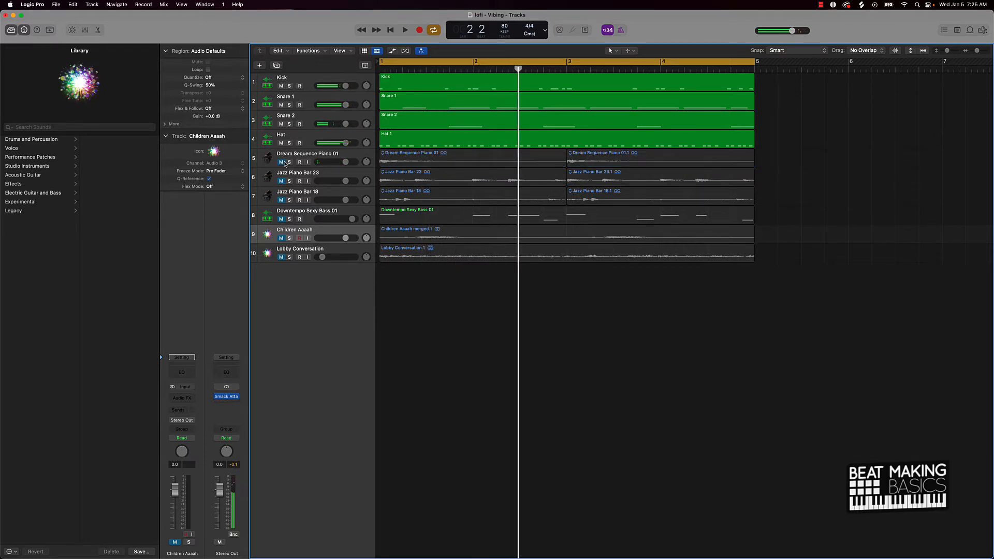
Audition the Downtempo Sexy Bass 01 track together with the drums, leaving it muted again.
click(281, 219)
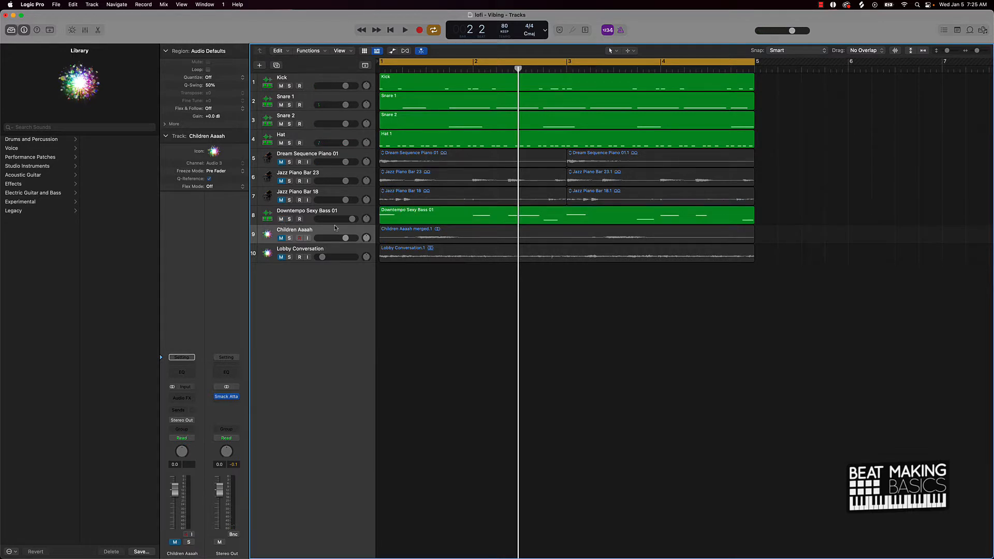
key(space)
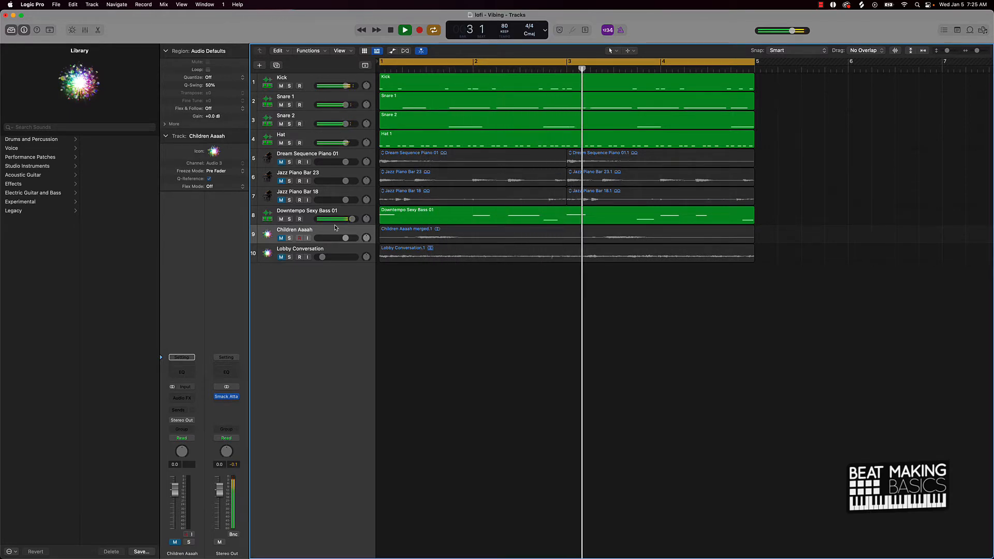
key(space)
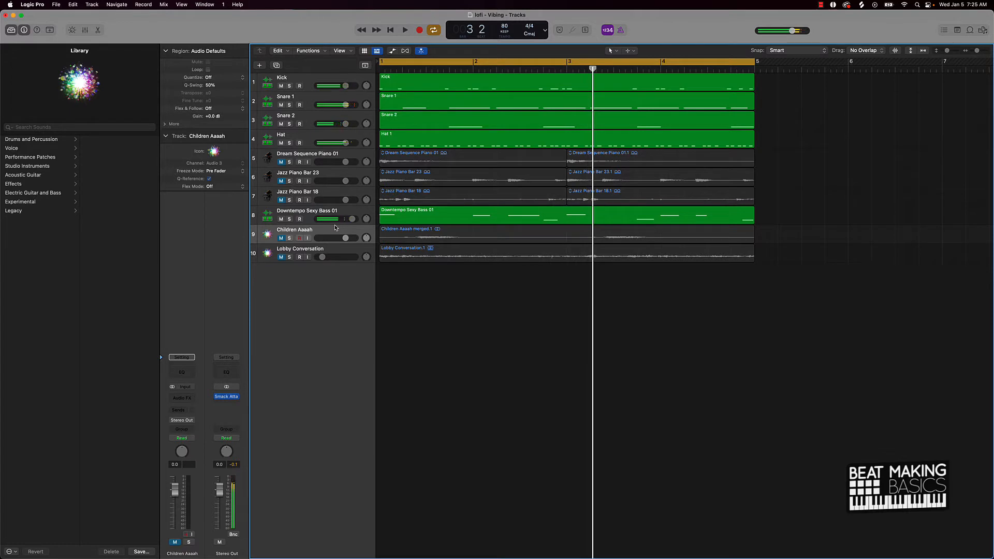
click(281, 218)
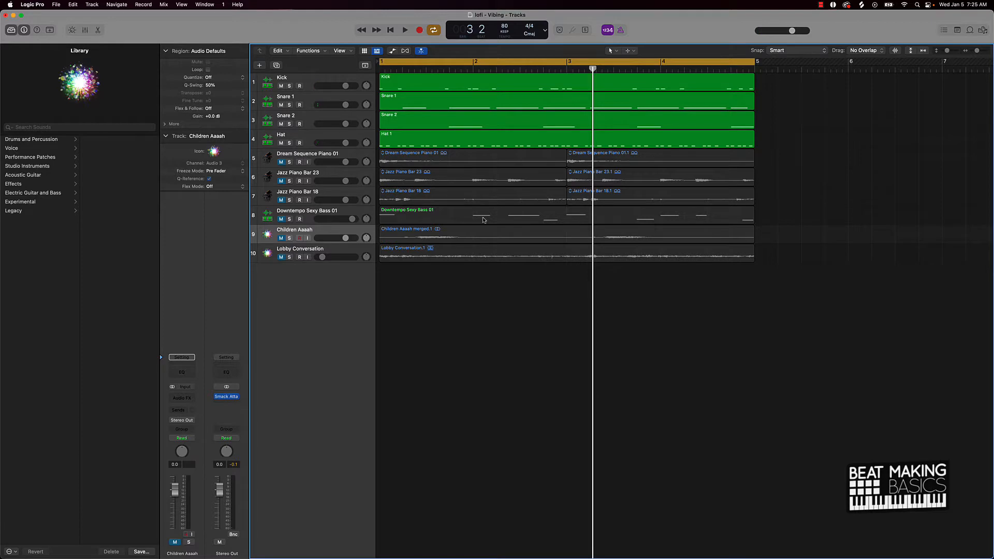
Set the Lobby Conversation track's volume to -26.5 dB and audition it with the drums, leaving the track muted again.
click(283, 258)
click(267, 251)
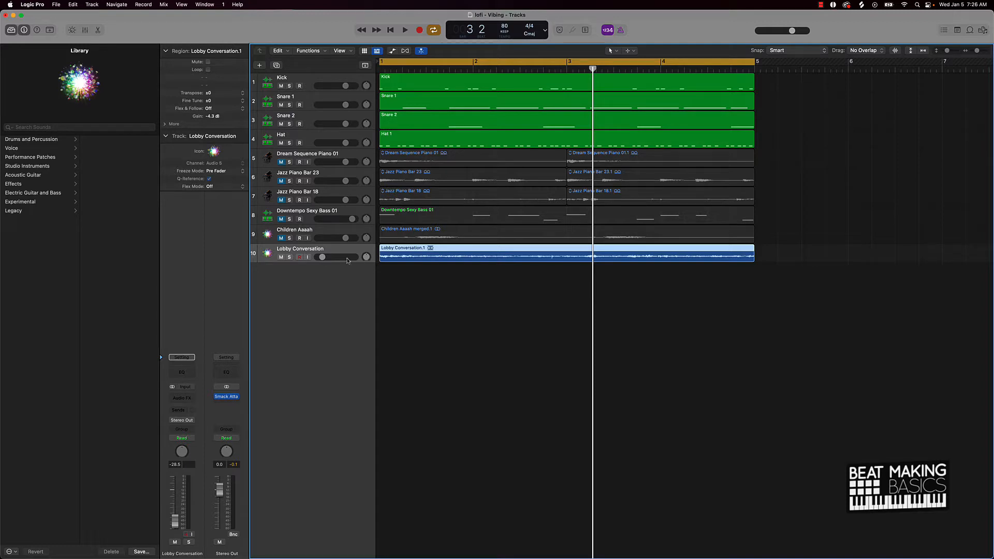
drag(322, 257, 320, 257)
key(shift+space)
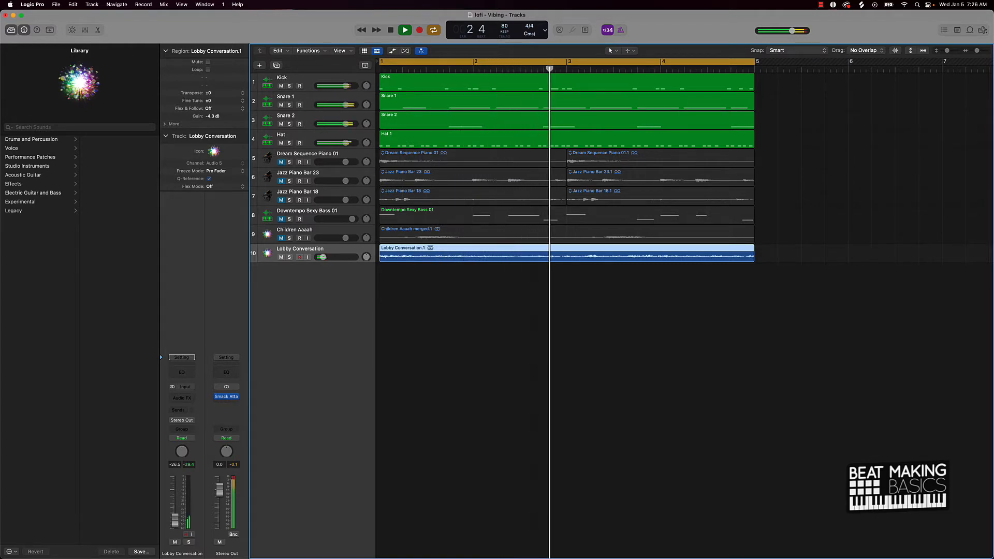
key(space)
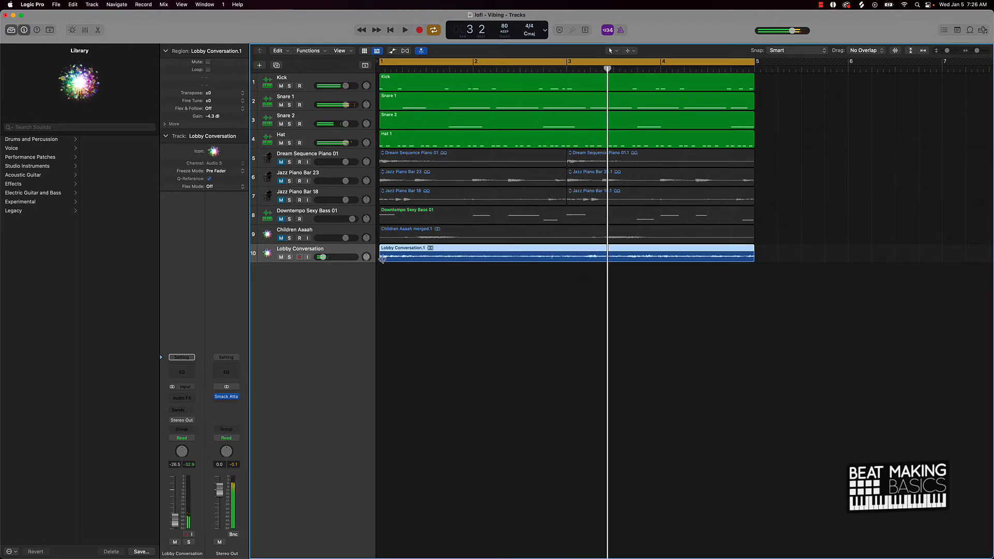
click(281, 257)
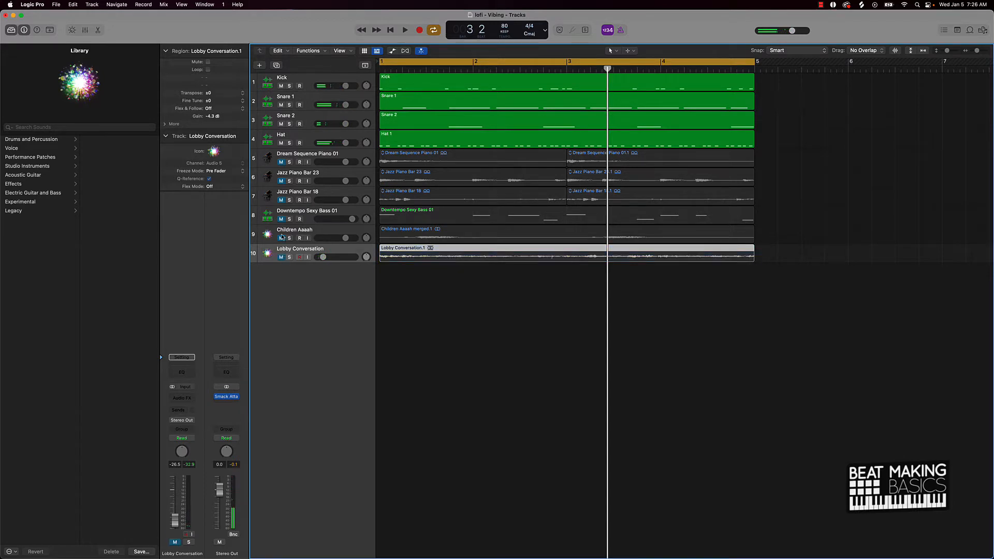
Audition the Children Aaaah vocal track together with the drums, leaving it muted again.
click(281, 238)
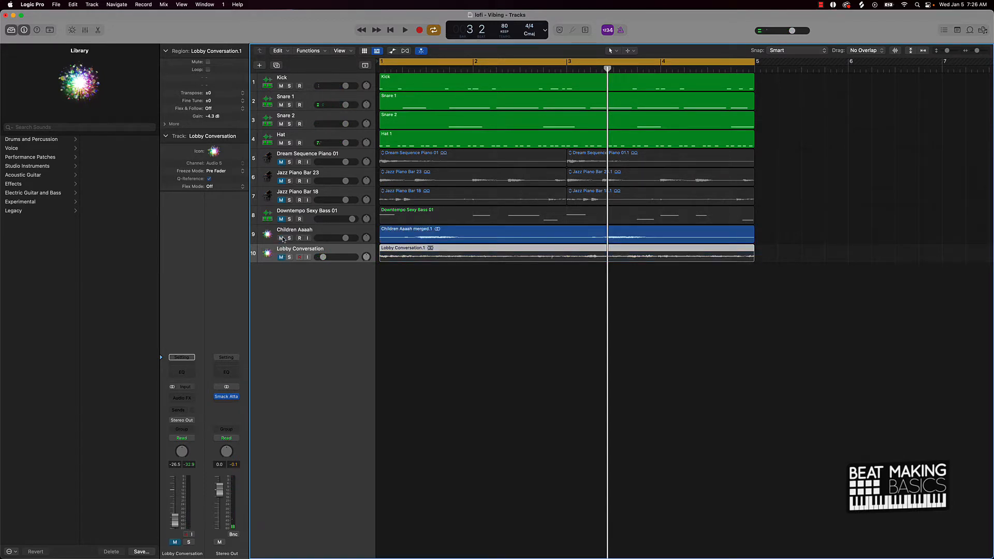
key(space)
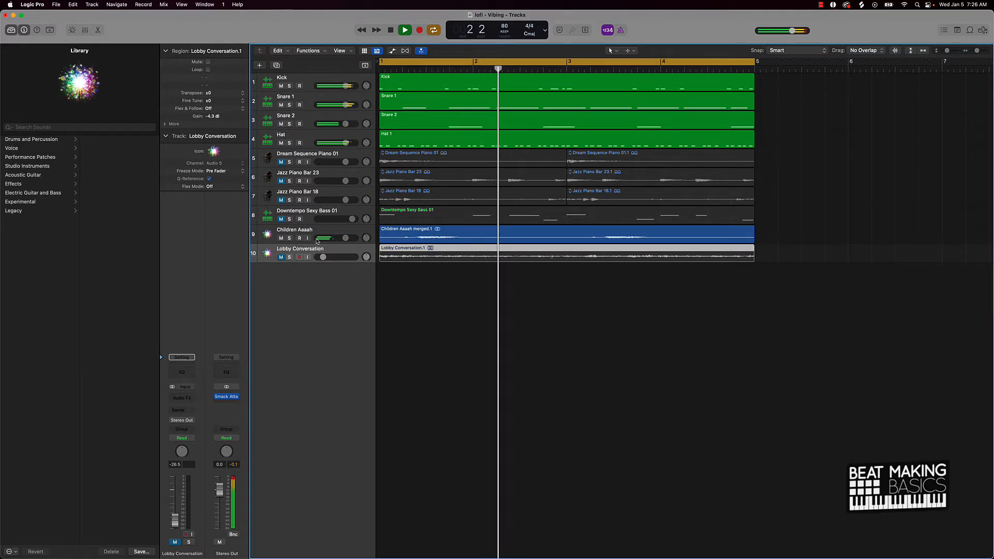
key(space)
click(281, 238)
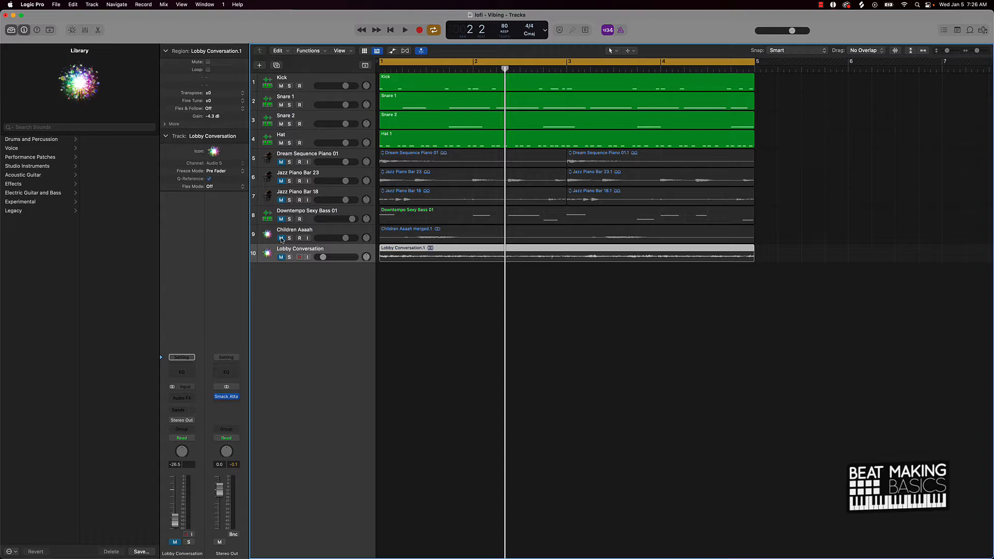
Join the two regions on each of the Jazz Piano Bar 18, Jazz Piano Bar 23 and Dream Sequence Piano 01 tracks into a new audio file.
click(312, 194)
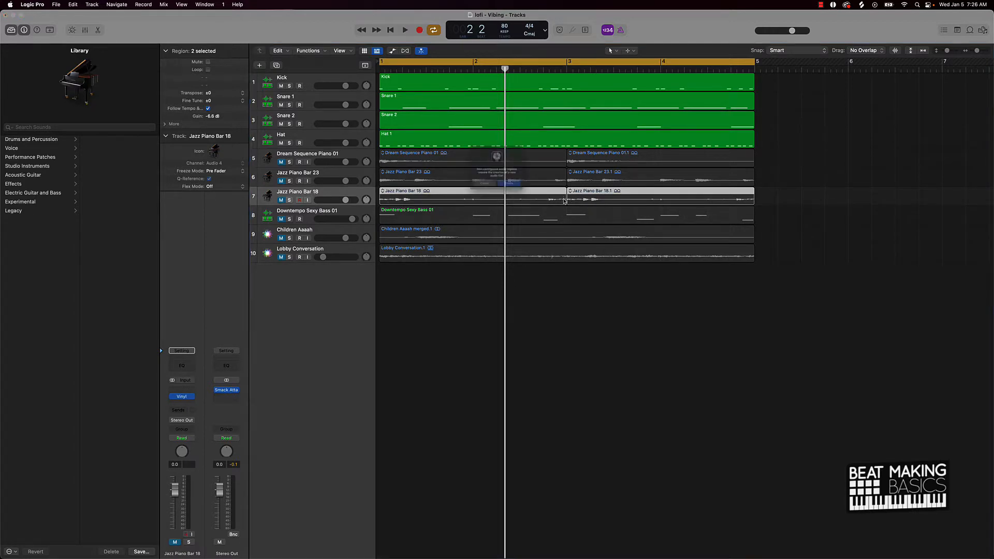
key(j)
click(519, 198)
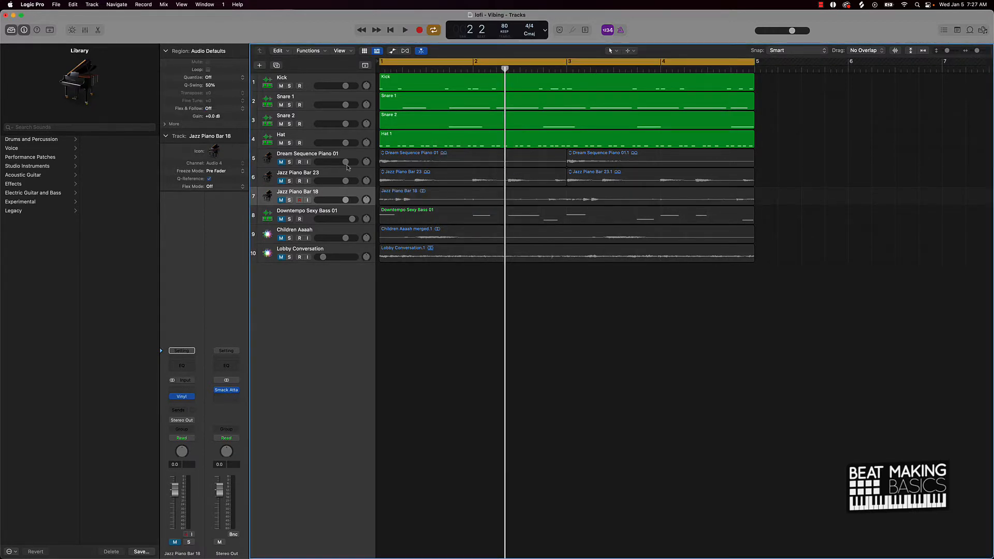
click(329, 172)
key(j)
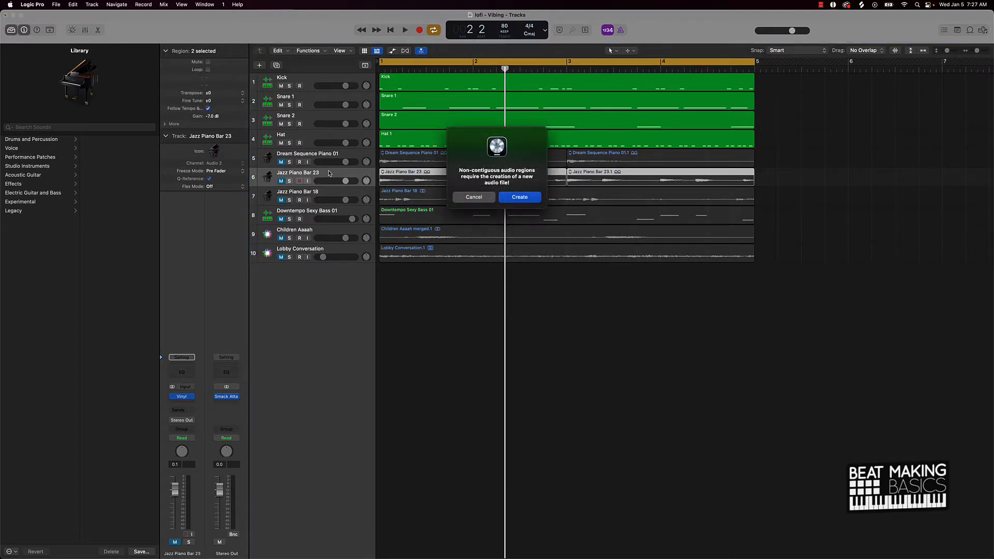
click(519, 198)
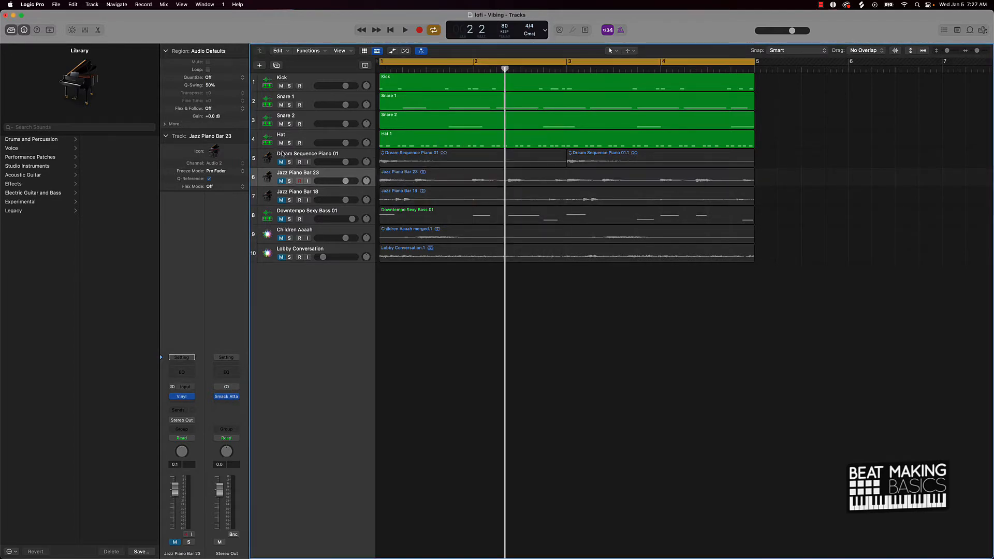
click(310, 156)
key(j)
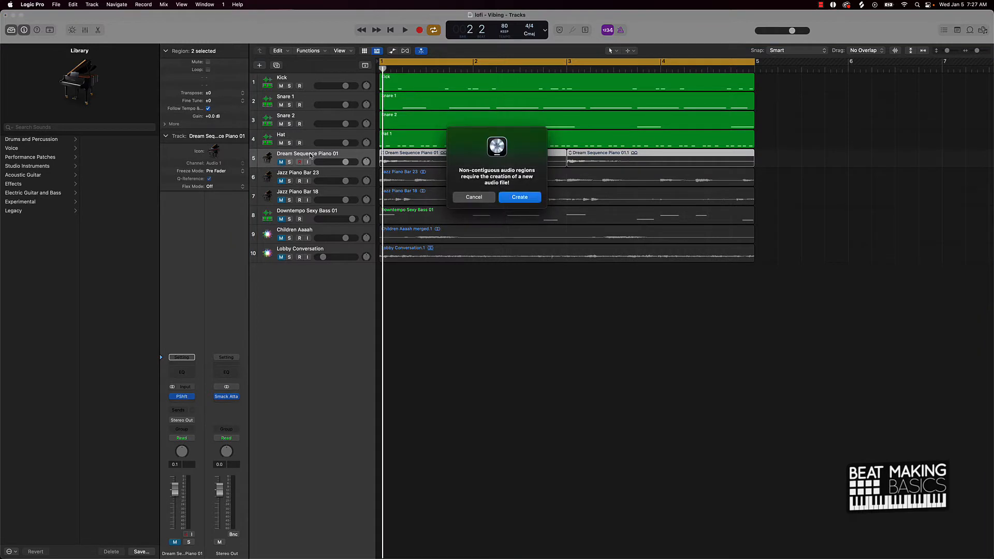
key(Return)
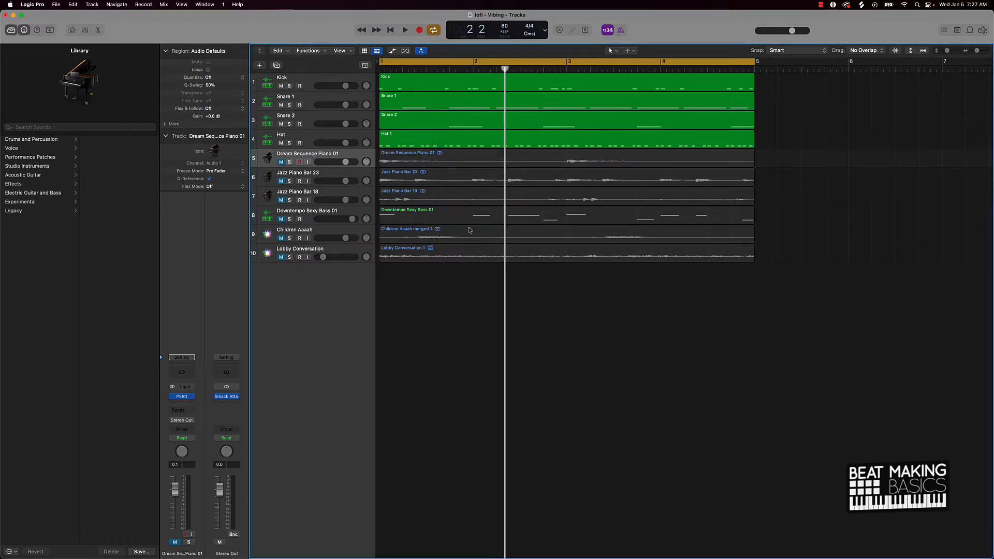
scroll(470, 230, down, 5)
scroll(470, 230, up, 4)
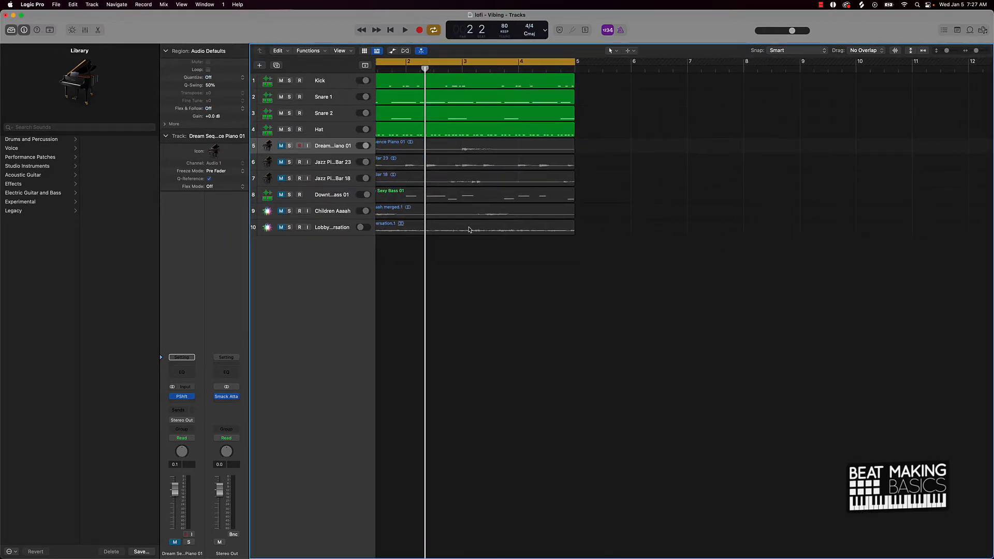
scroll(470, 230, up, 1)
scroll(469, 229, up, 4)
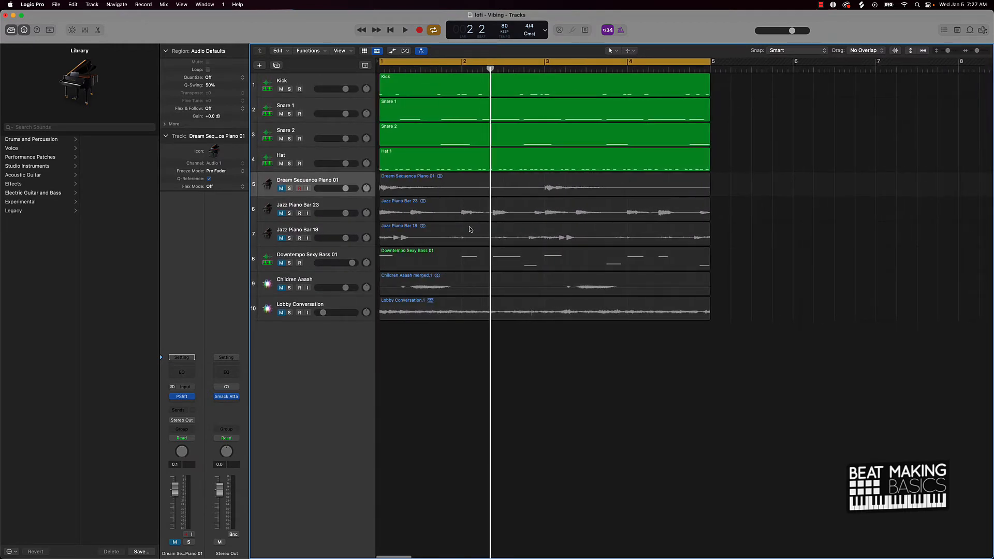
Rename the Dream Sequence Piano 01 track to "Dream" and the Jazz Piano Bar 23 track to "Piano 1".
key(Return)
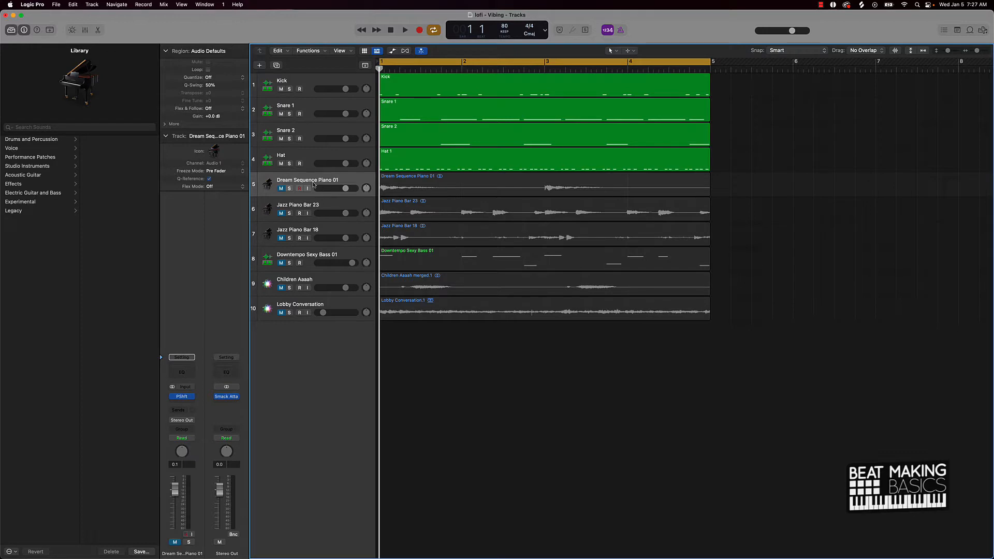
double_click(309, 180)
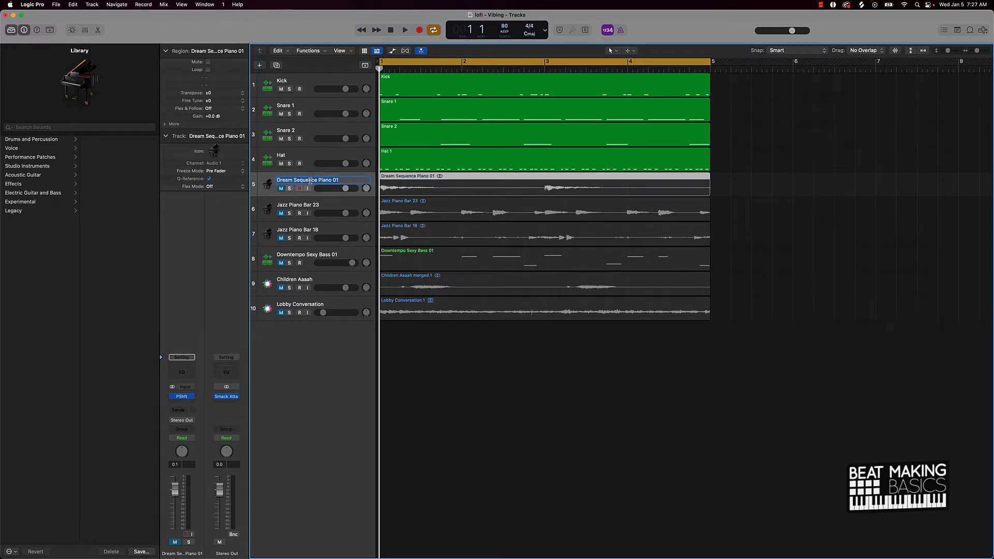
text(Dream)
key(Return)
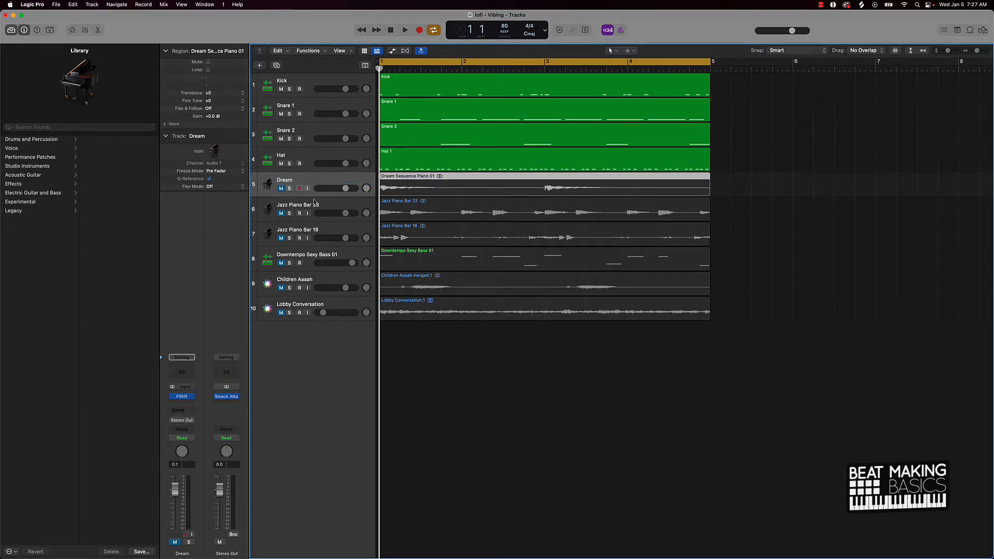
double_click(302, 205)
text(Pa)
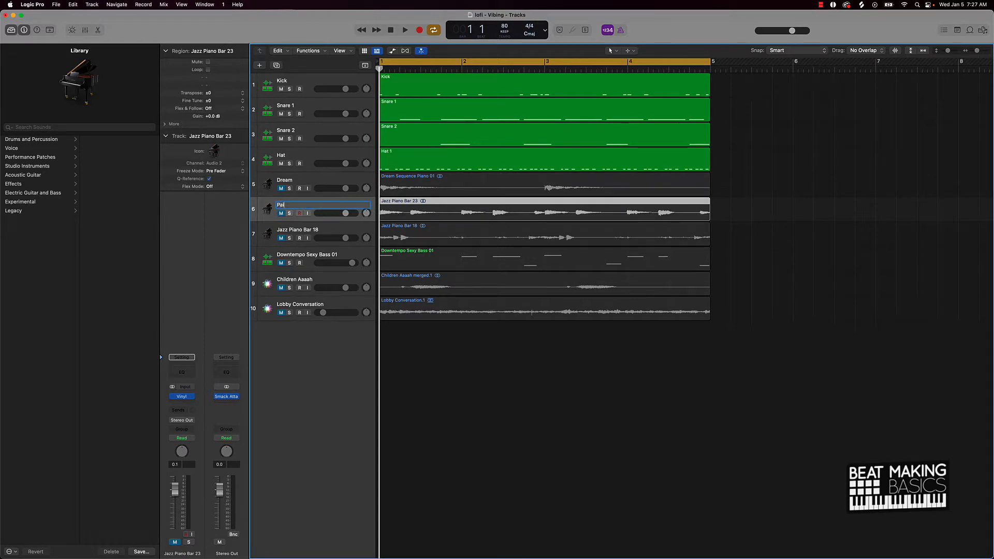
key(BackSpace)
text(iano 1)
key(Return)
Rename the Jazz Piano Bar 18 track to "Piano 2" and the Downtempo Sexy Bass 01 track to "Bass".
double_click(297, 229)
text(Pinao)
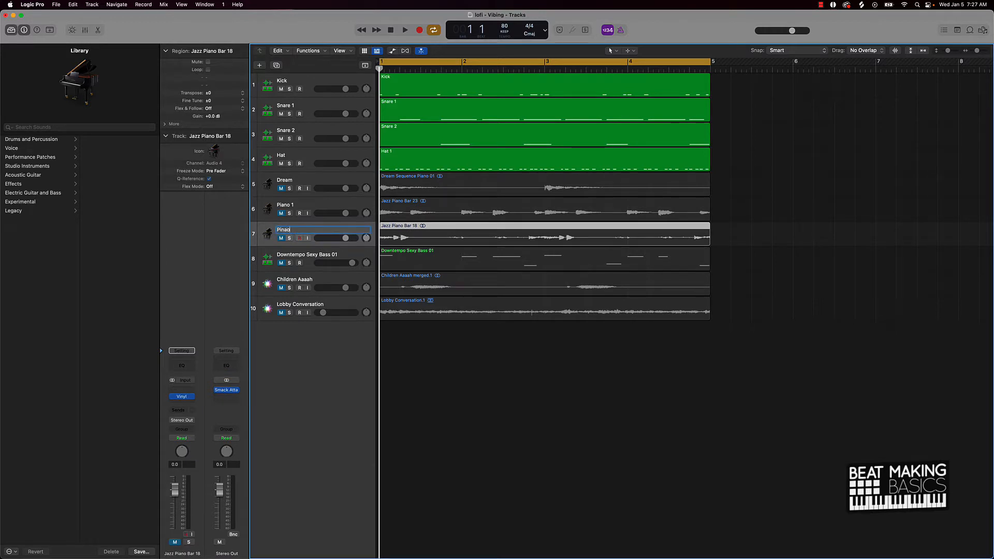
key(BackSpace)
key(BackSpace)
text(ano 2)
key(Return)
click(296, 255)
double_click(296, 255)
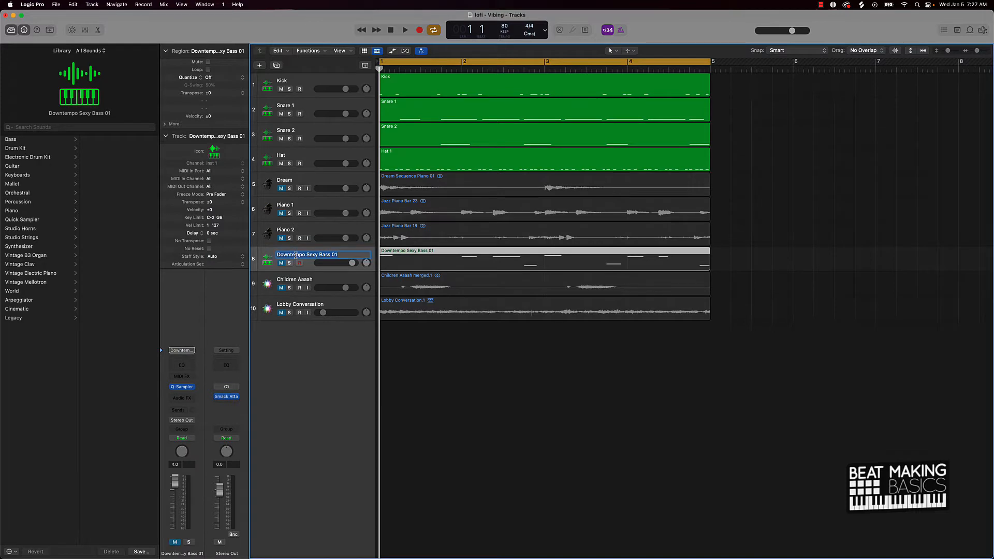
text(Bass)
key(Return)
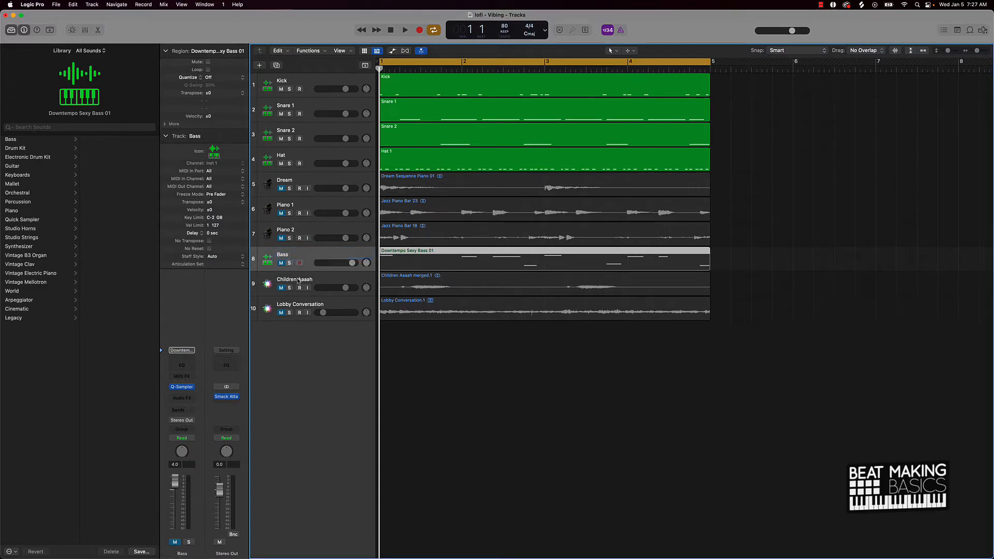
Name all ten regions after their tracks.
click(460, 342)
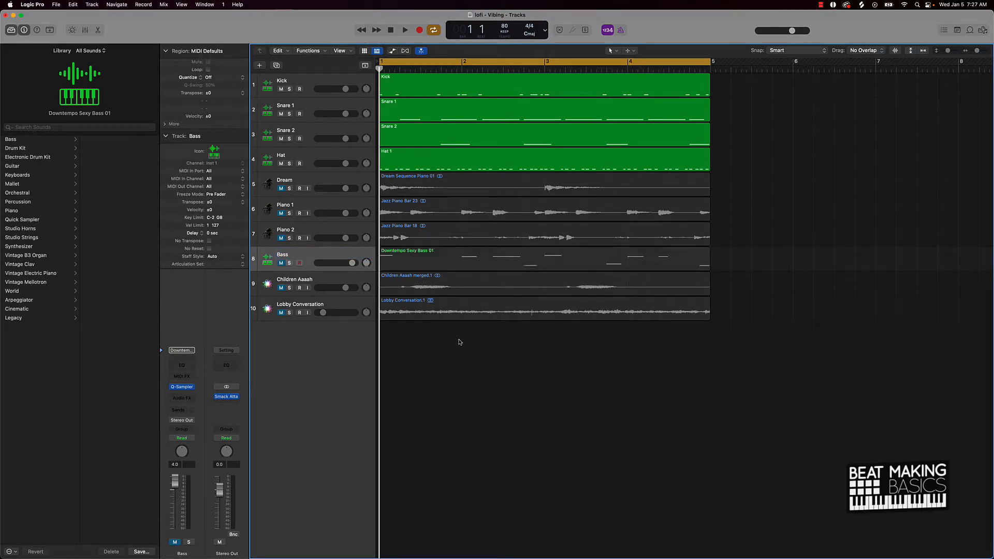
key(super+a)
key(alt+shift+n)
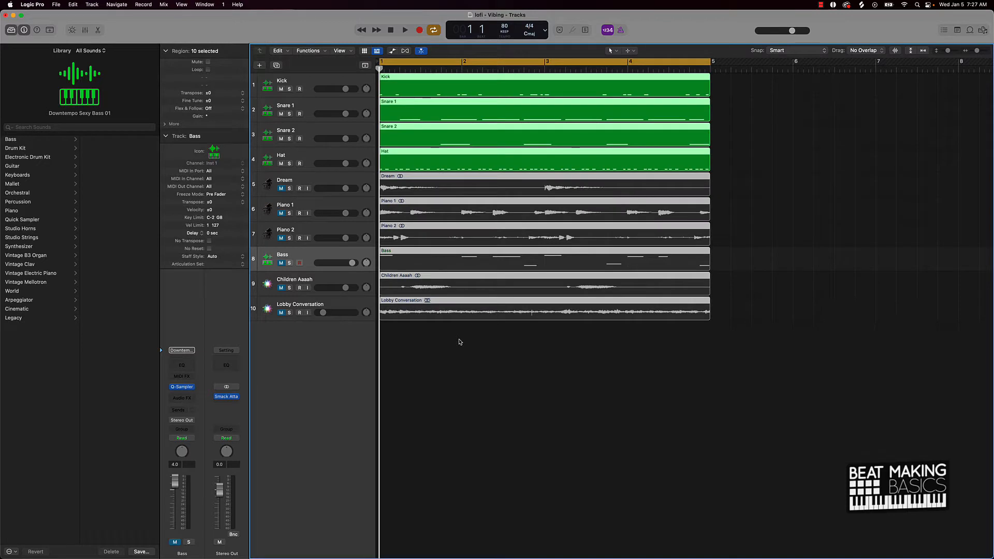
Repeat all ten four-bar regions 18 times from bar 5 so the loop extends to bar 77.
scroll(460, 341, down, 5)
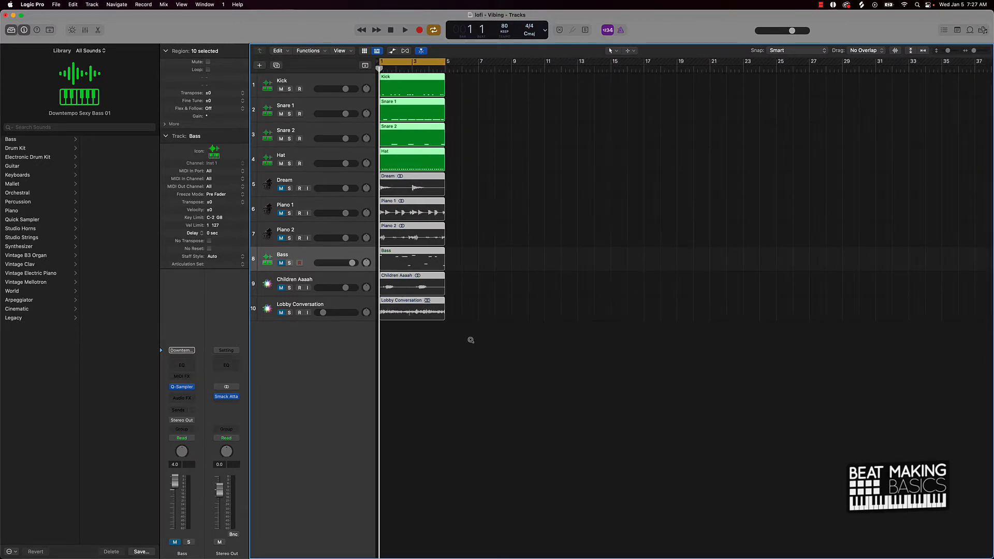
key(period)
key(period)
key(period)
key(period)
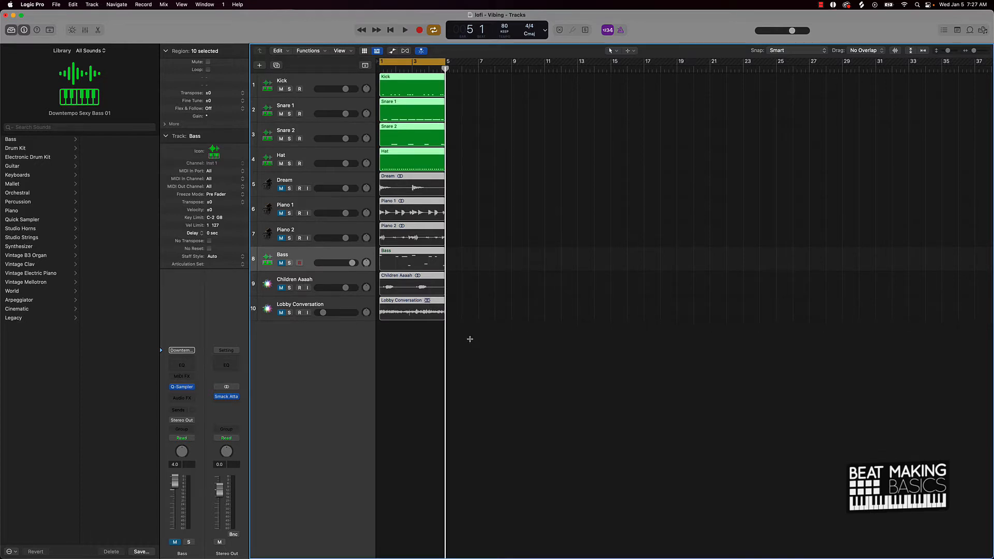
key(super+r)
key(super+r)
key(super+r)
key(super+r)
key(super+r)
key(super+r)
key(super+r)
key(super+r)
key(super+r)
key(super+r)
key(super+r)
key(super+r)
key(super+r)
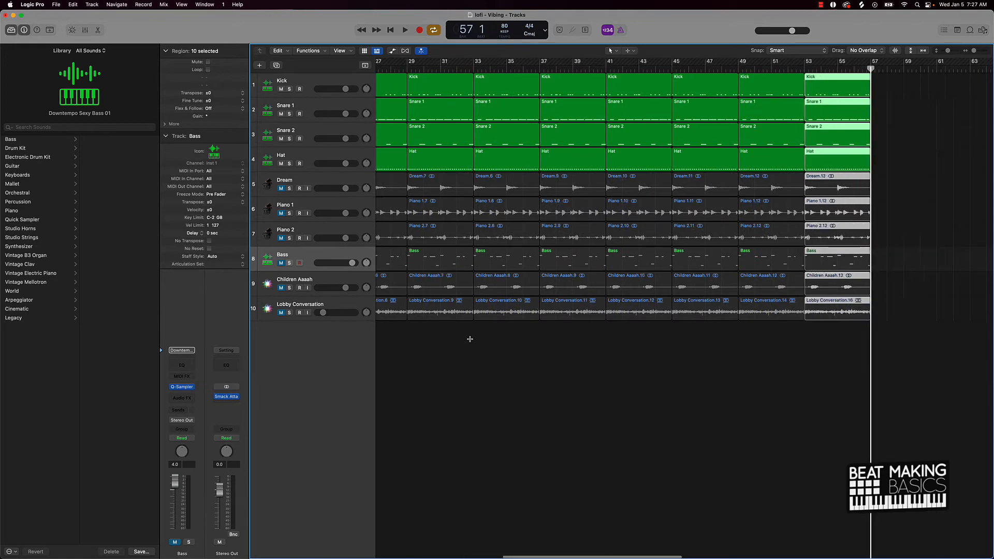
key(super+r)
key(super+r)
key(super+r)
key(super+r)
key(super+r)
key(super+Left)
key(super+Left)
key(super+Left)
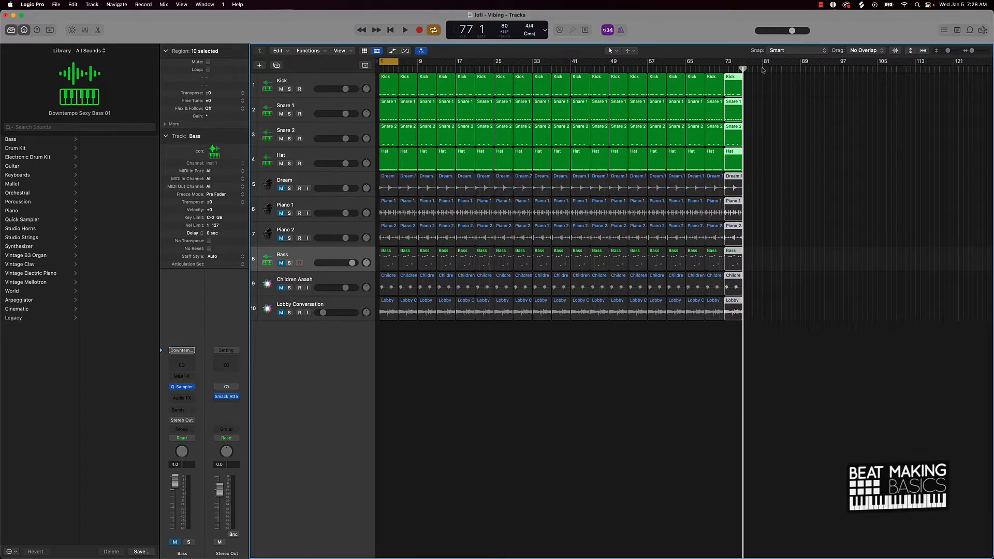
Switch the time display to Beats & Time and move the project end marker to just past the last regions, after bar 77.
click(547, 30)
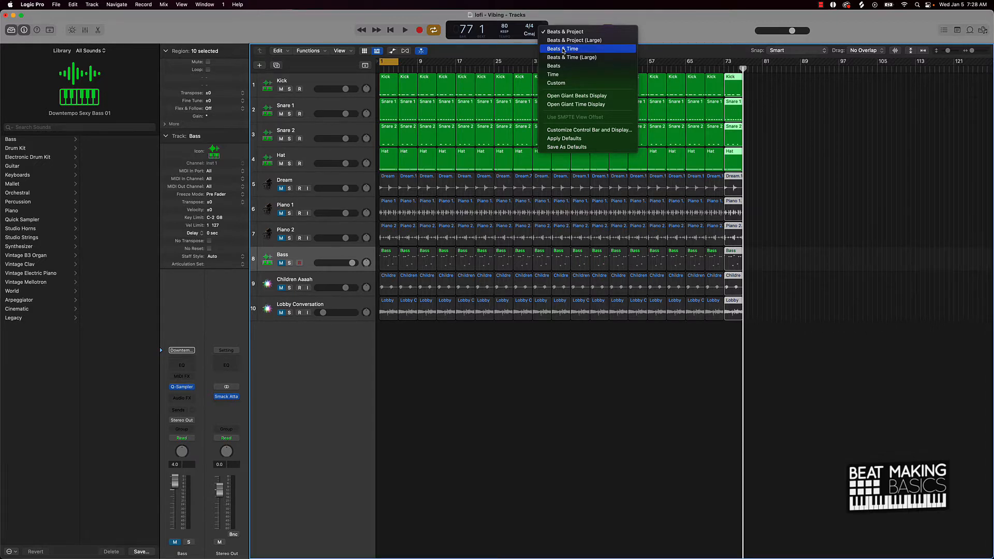
click(563, 49)
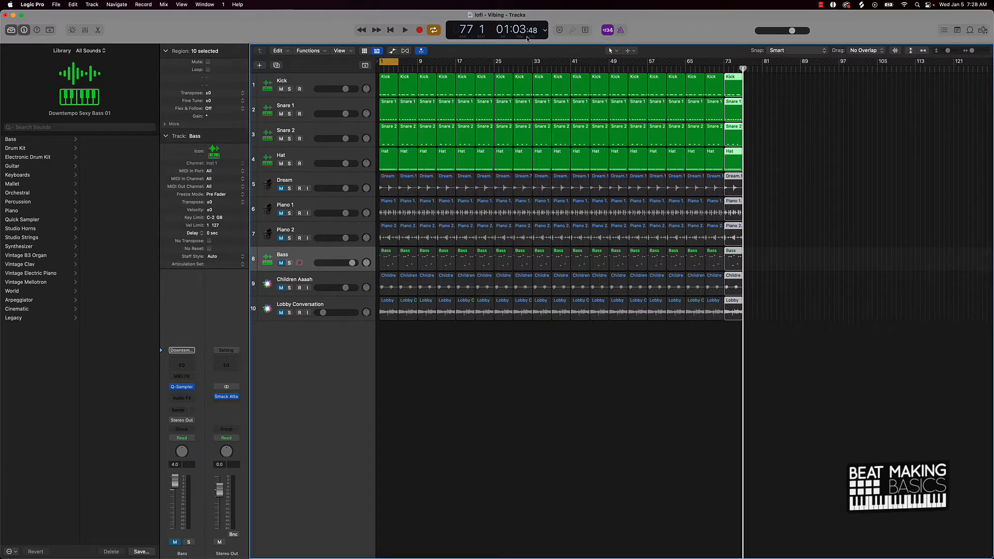
scroll(971, 176, right, 1)
scroll(971, 176, left, 1)
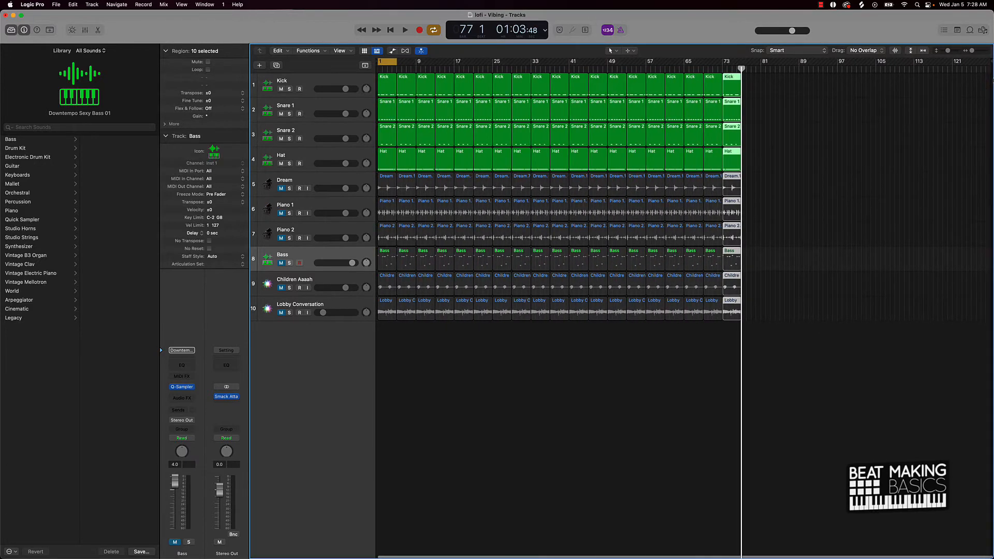
drag(976, 66, 747, 106)
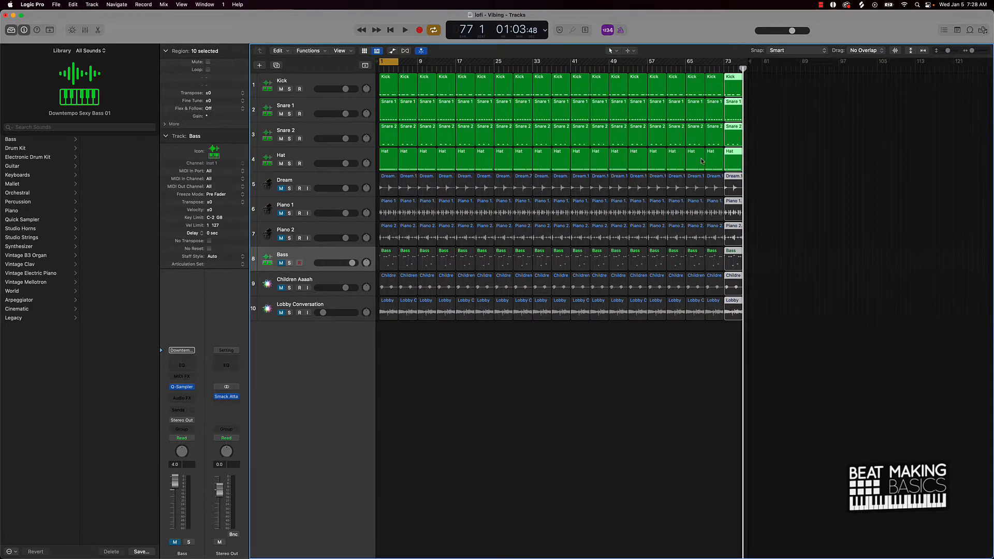
click(650, 381)
key(Return)
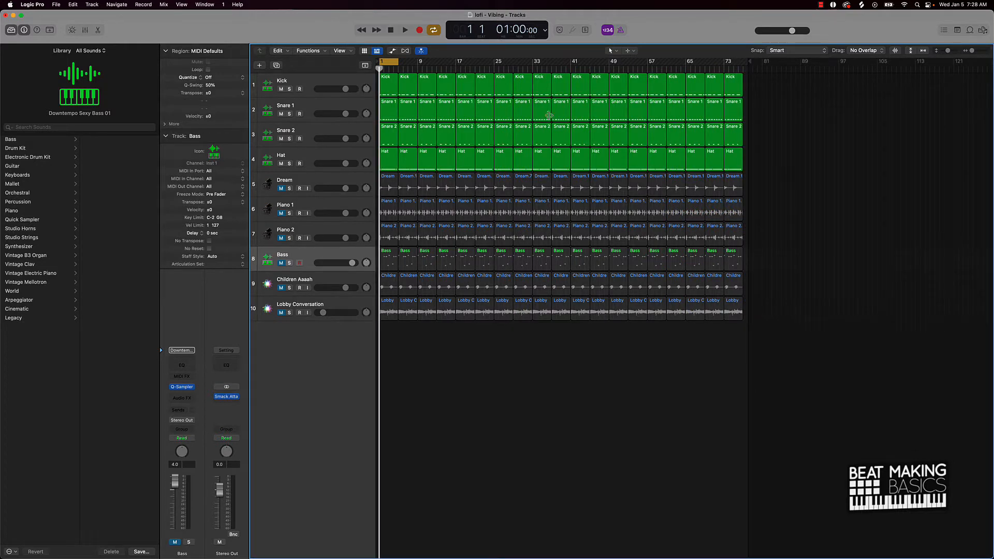
Turn off cycle mode, unmute the Lobby Conversation track and play the arrangement from the beginning.
click(384, 63)
click(283, 313)
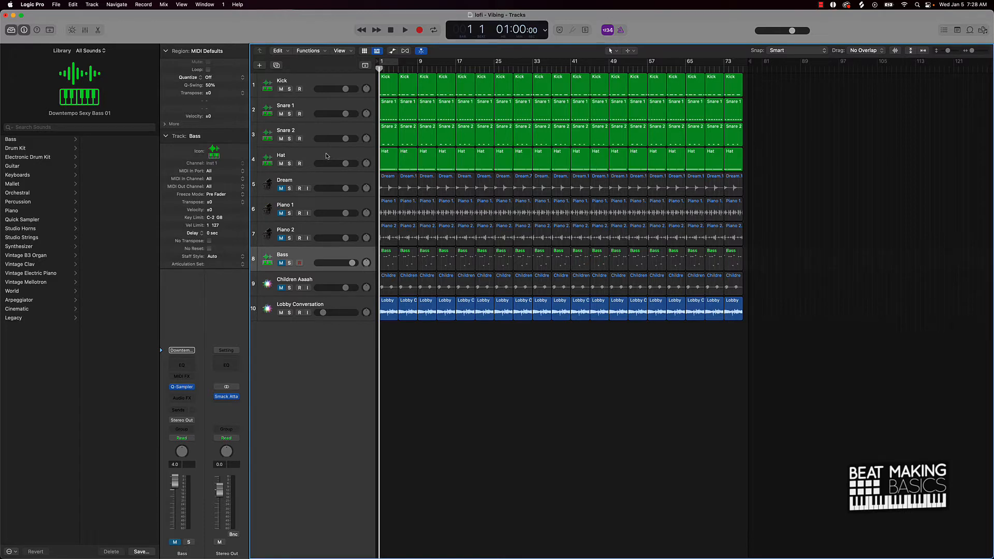
key(space)
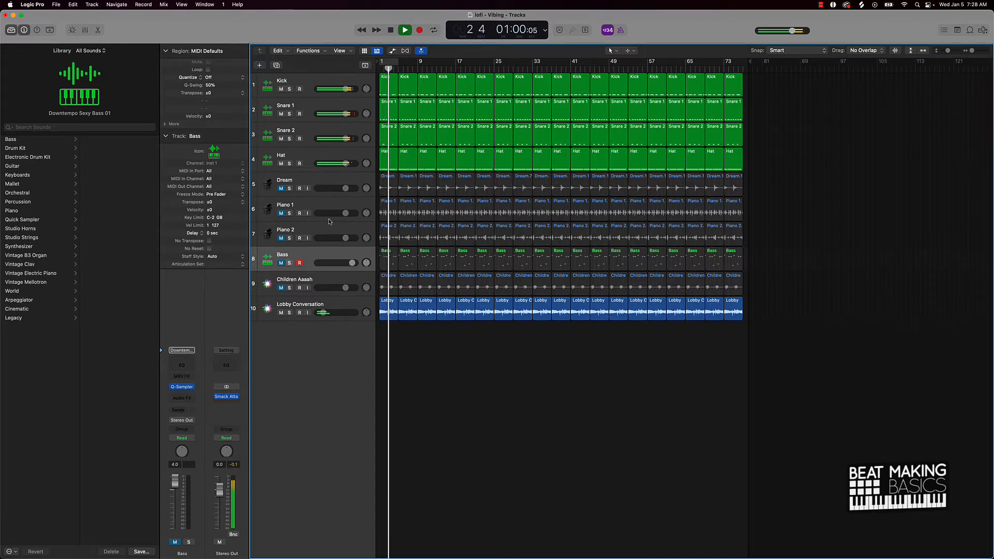
Unmute the Dream track and mute only its first four-bar region, leaving the playhead at the start of the project.
click(281, 188)
click(389, 188)
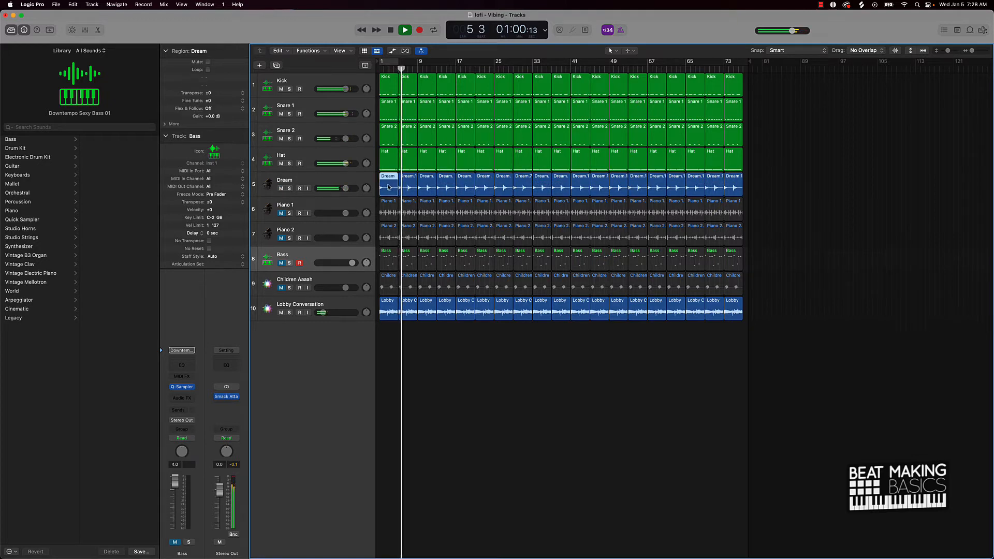
key(ctrl+m)
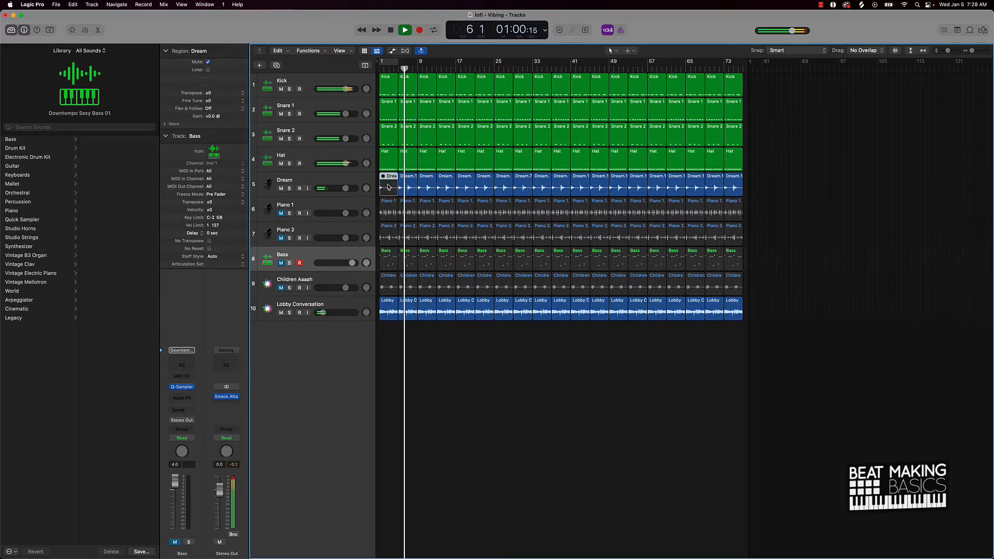
key(space)
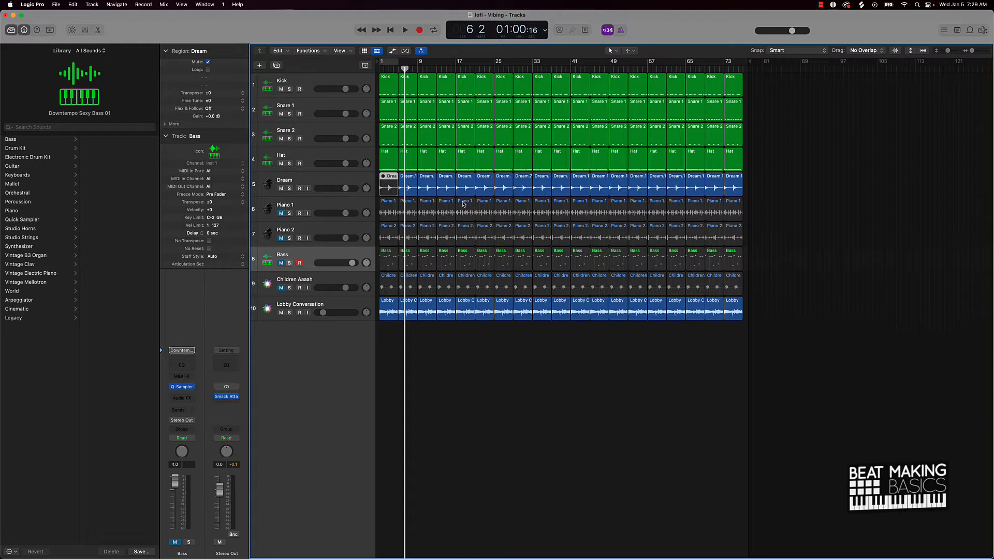
key(Return)
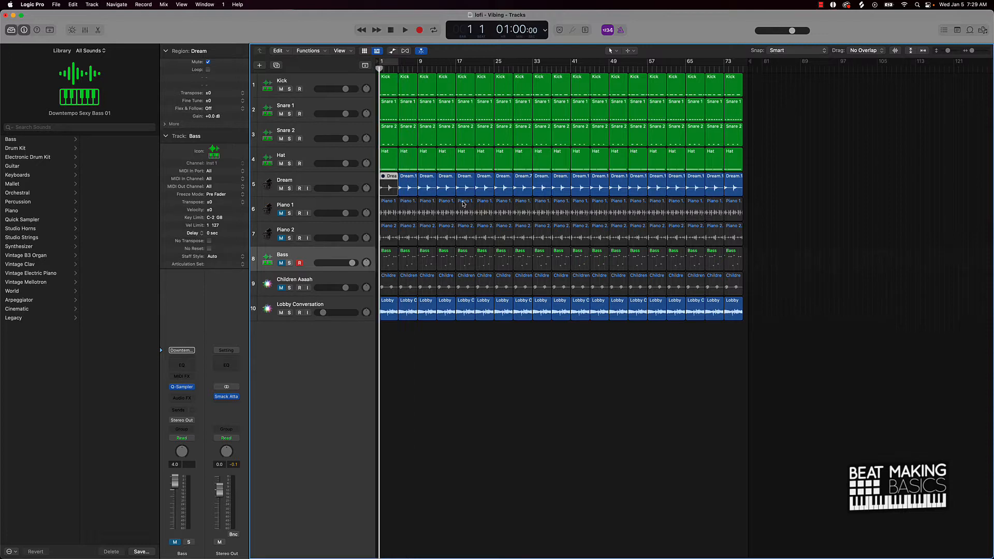
Disarm the Bass track for recording and audition the opening bars with the drums, Dream and Lobby Conversation, keeping Piano 1 muted.
click(299, 263)
click(282, 213)
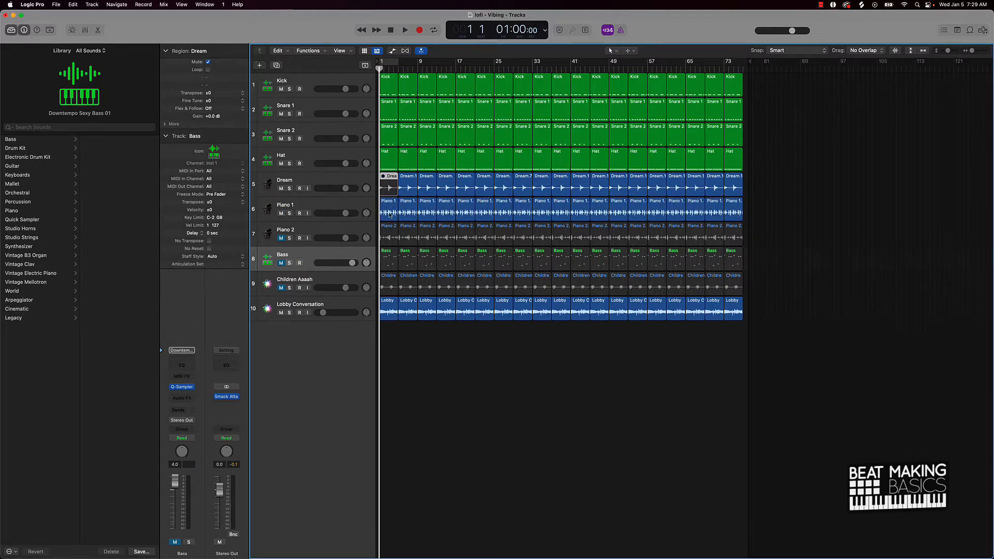
click(280, 213)
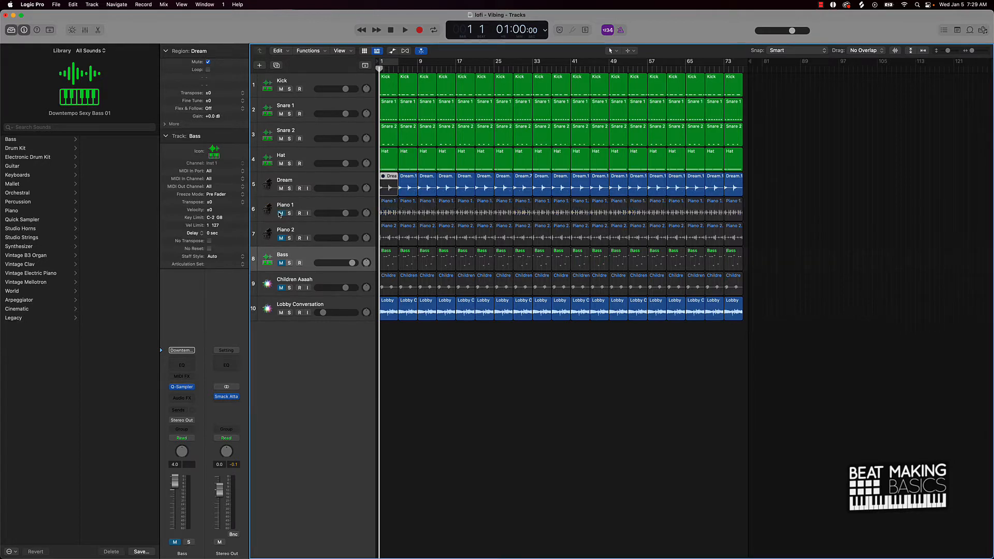
key(space)
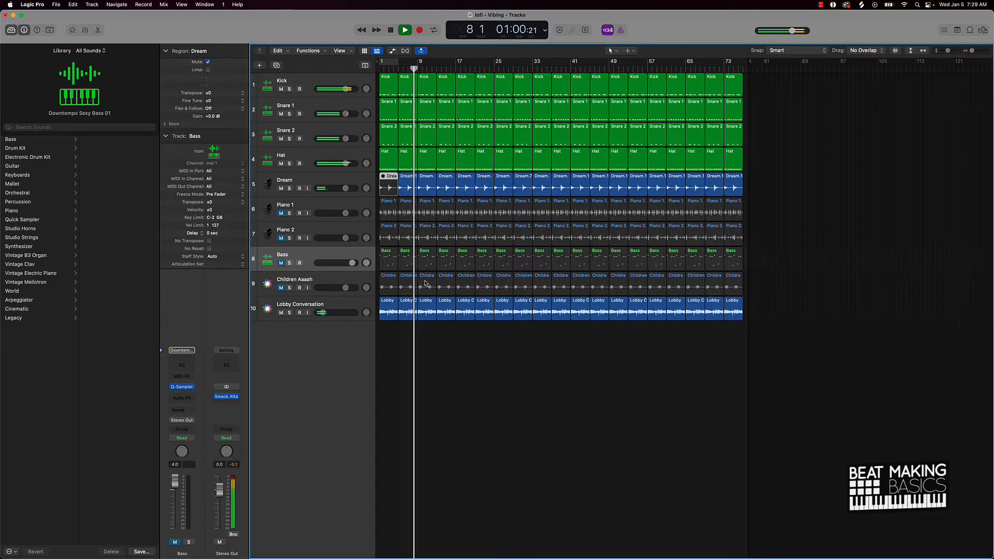
key(space)
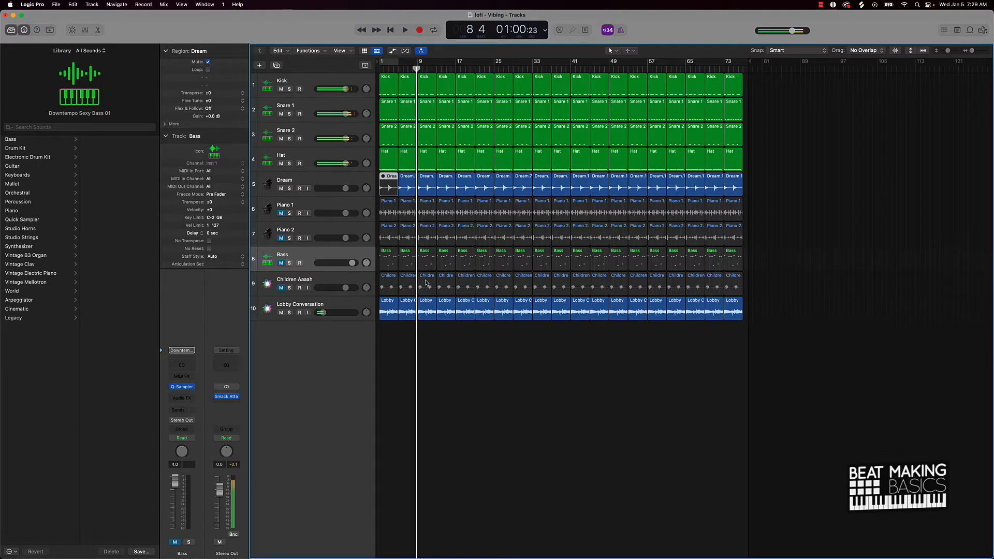
scroll(442, 282, up, 7)
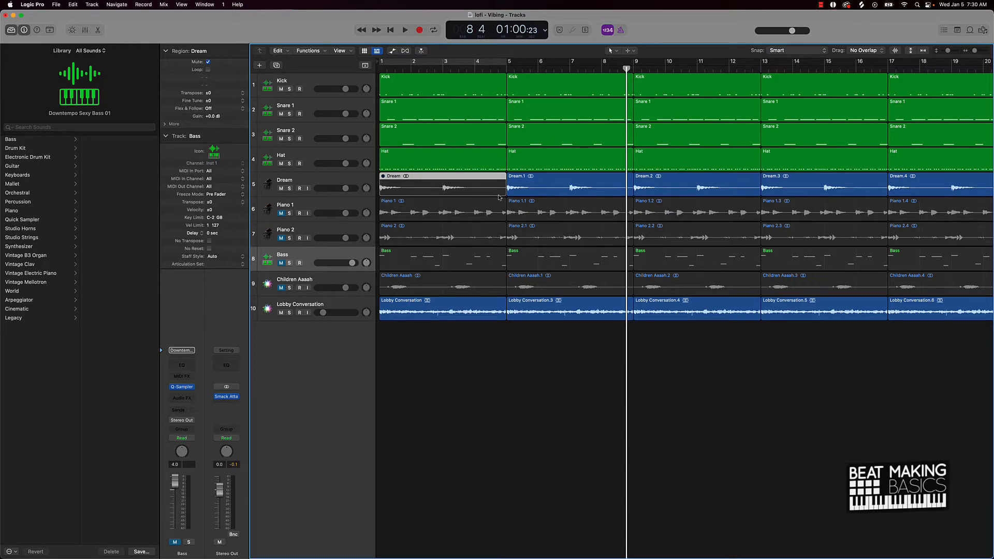
scroll(614, 179, up, 5)
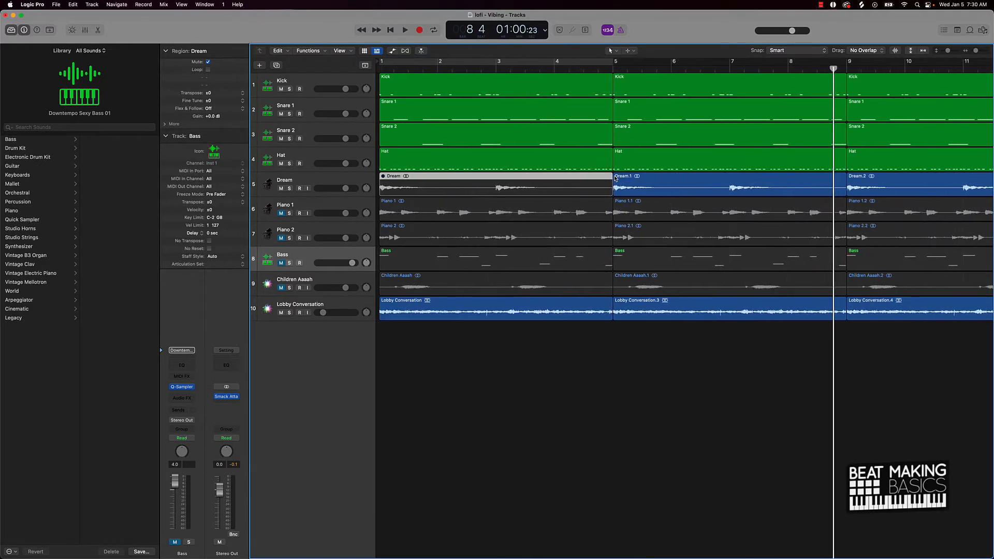
scroll(568, 177, right, 4)
scroll(568, 177, down, 6)
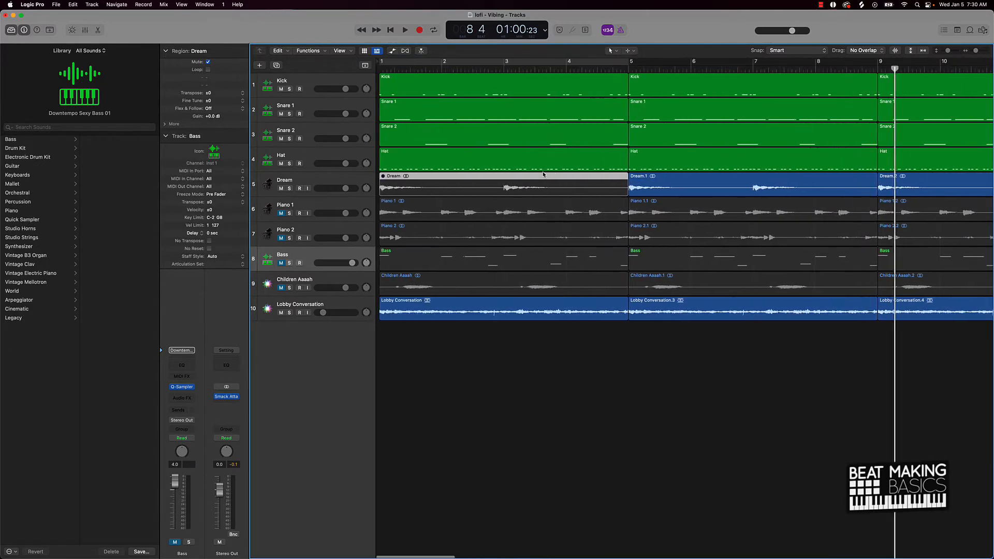
scroll(551, 237, down, 1)
click(484, 338)
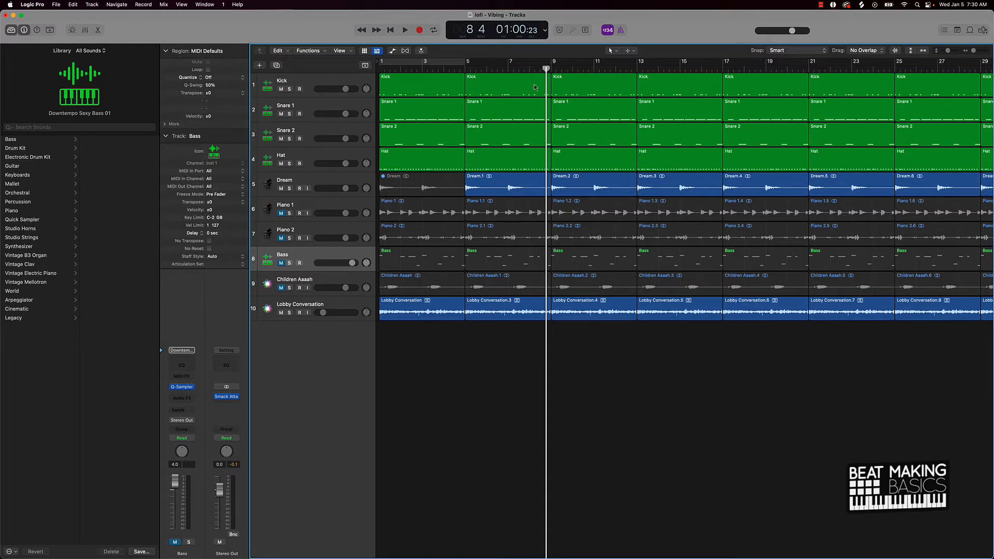
Split the Kick, Hat and Lobby Conversation regions near bar 8 beat 4, keeping crossing notes, and mute the short pieces before bar 9.
key(super+Right)
key(super+Right)
key(super+Right)
key(super+Right)
key(super+Right)
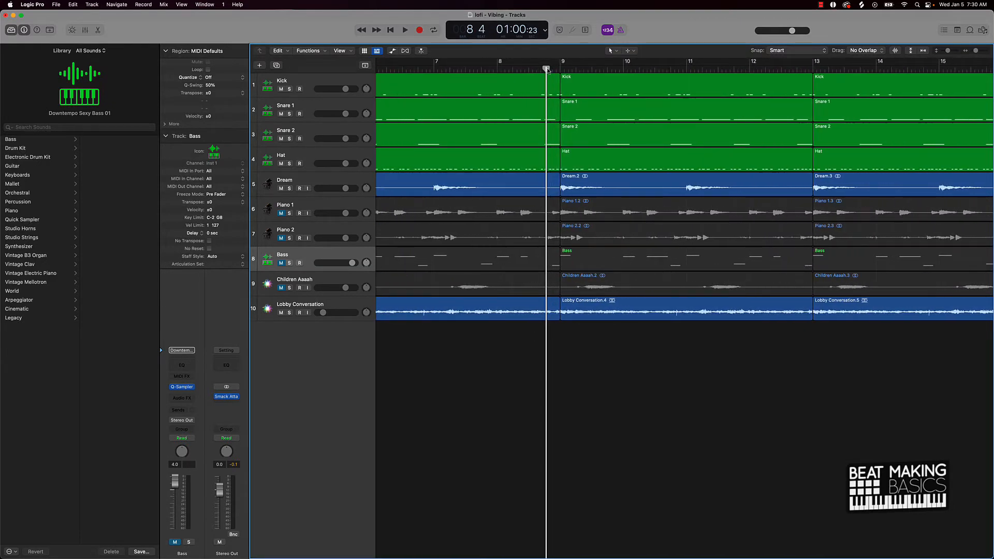
scroll(547, 71, right, 1)
click(546, 69)
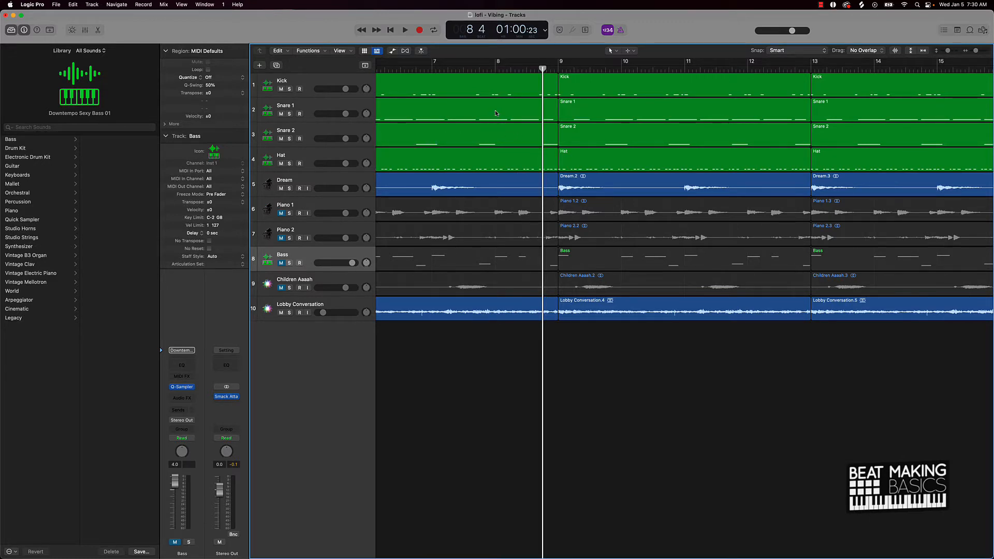
click(518, 90)
shift+click(509, 163)
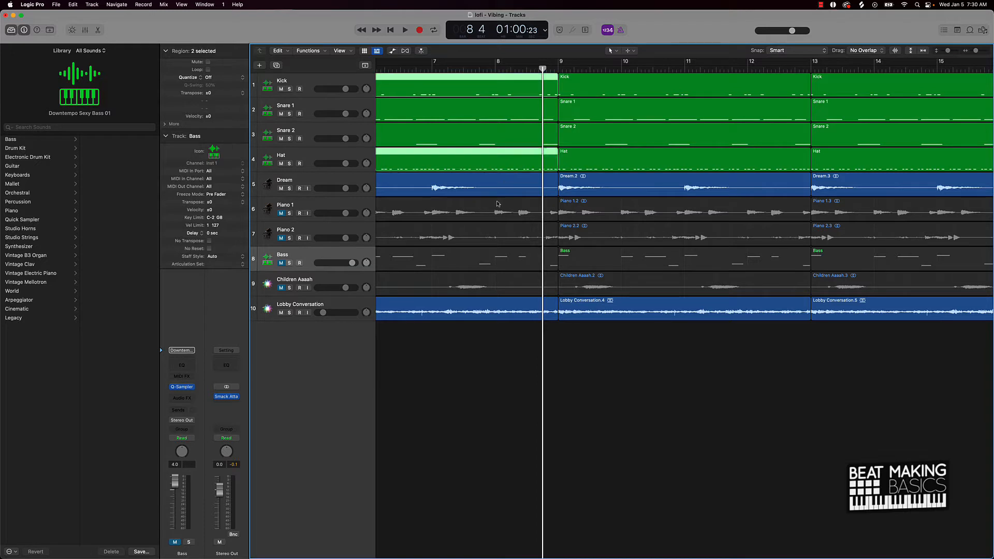
shift+click(521, 316)
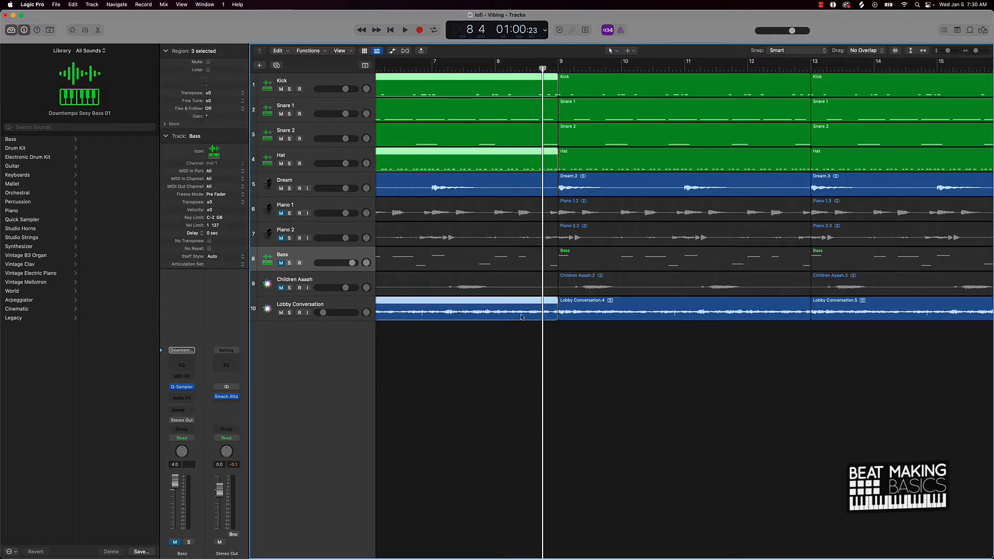
key(super+t)
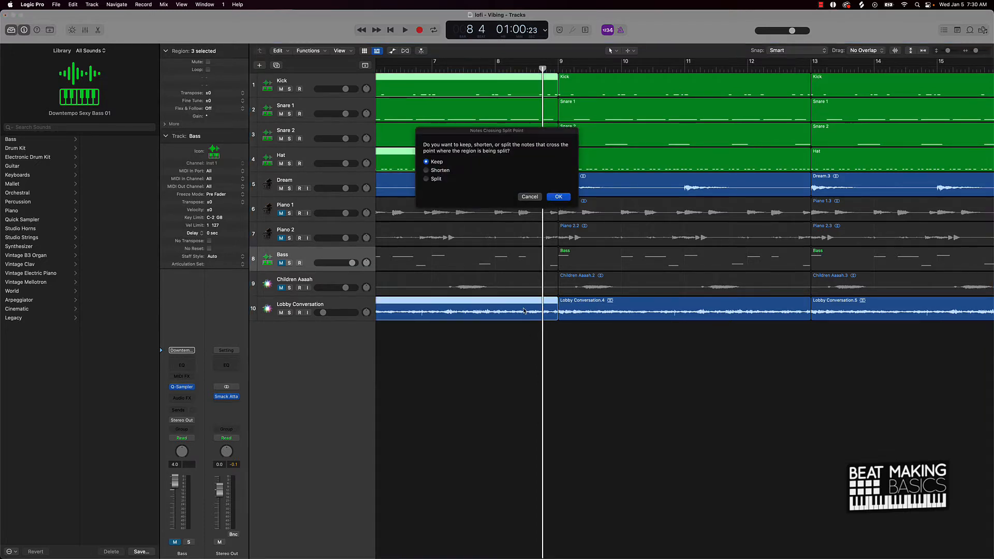
click(559, 197)
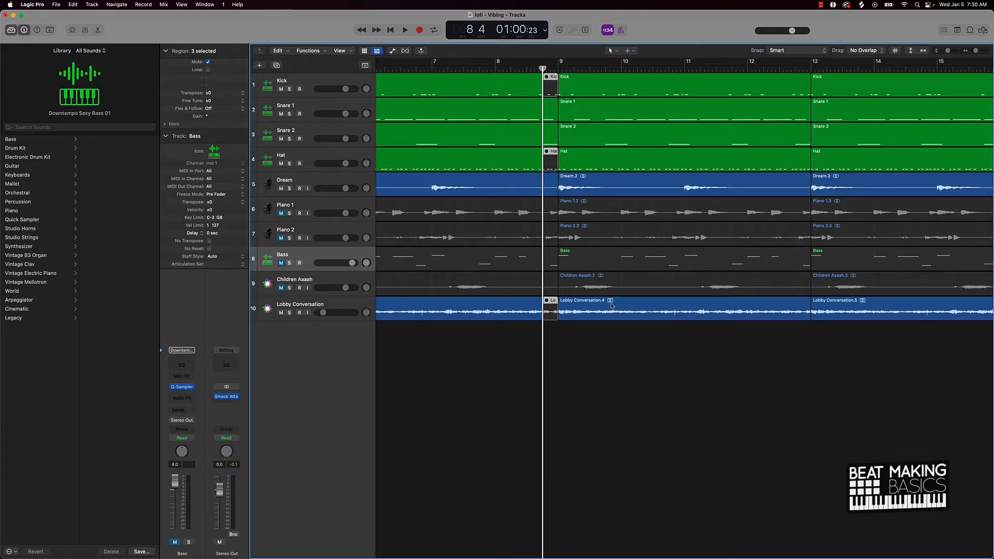
Mute the two Lobby Conversation regions spanning bars 9 to 16.
key(super+Left)
key(super+Left)
key(super+Left)
key(super+Left)
key(super+Left)
key(super+Left)
key(super+Left)
key(super+Left)
key(super+Left)
key(super+Left)
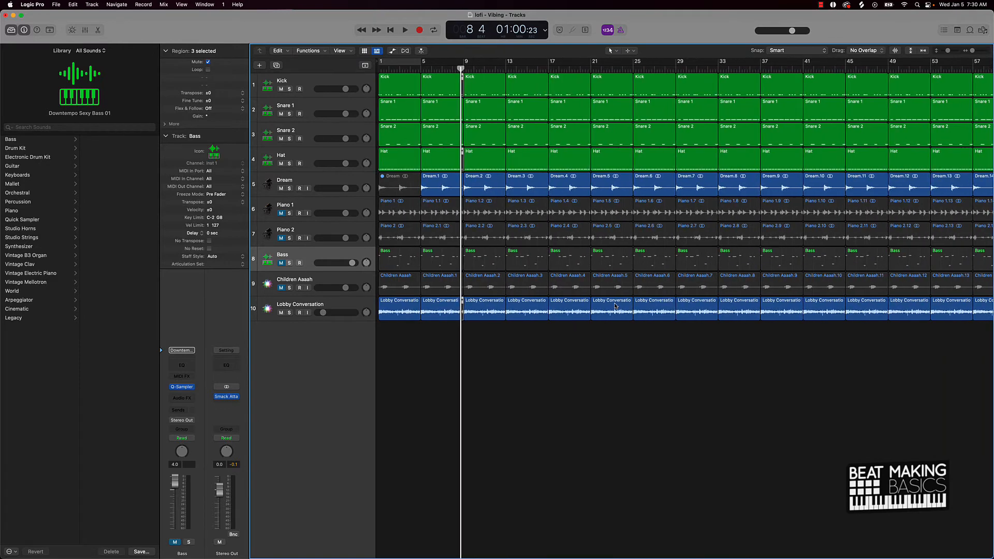
drag(482, 328, 516, 321)
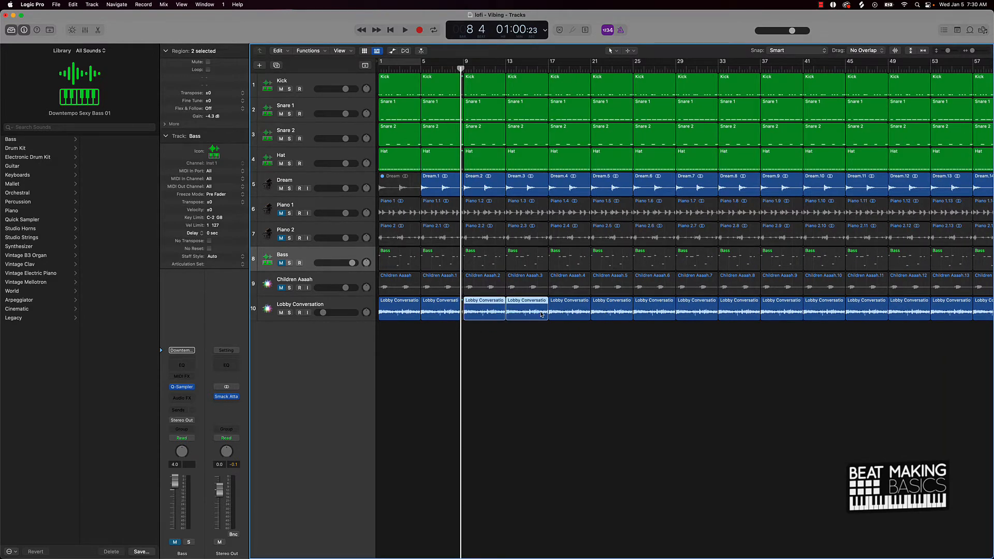
key(ctrl+m)
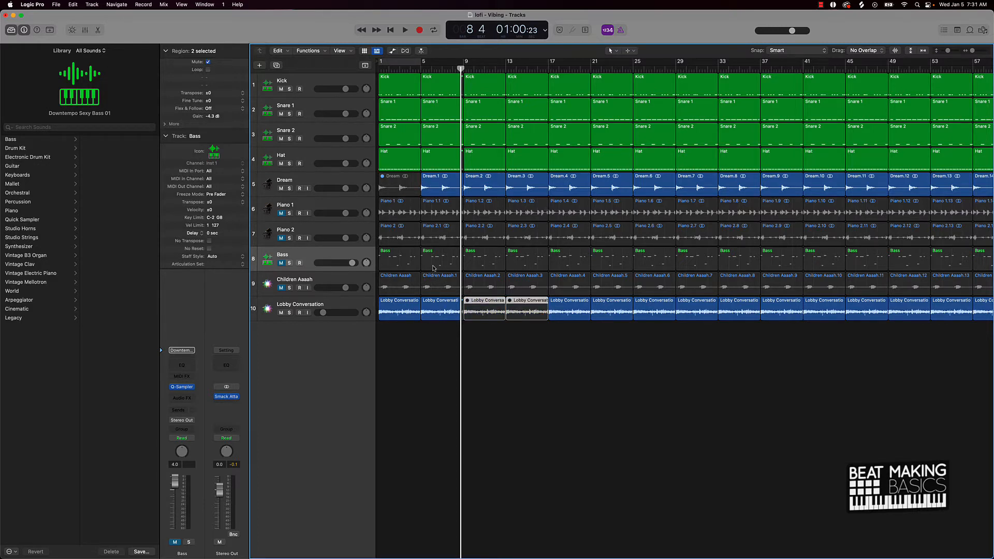
Mute the first two Bass and Children Aaaah regions, covering bars 1 to 8, and unmute both tracks.
click(433, 267)
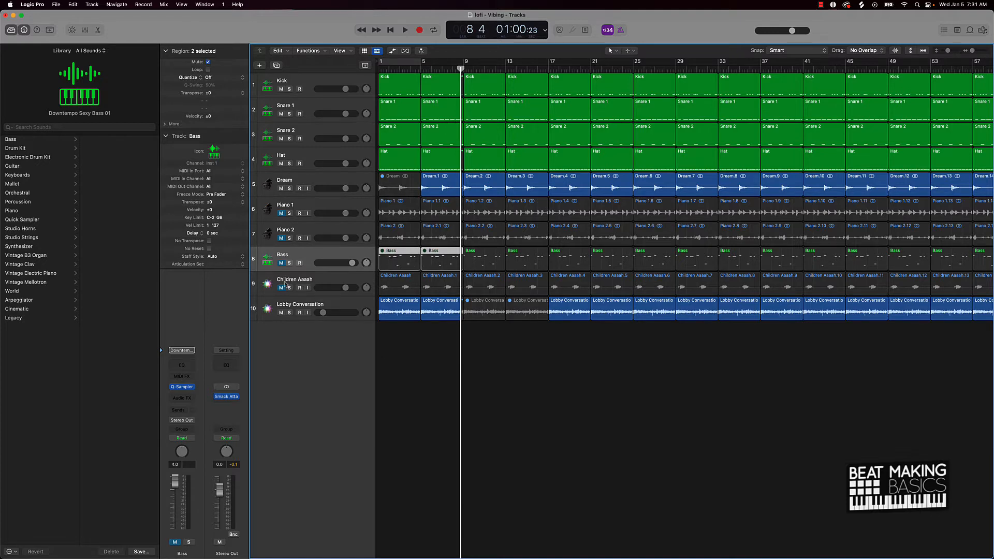
click(281, 287)
click(382, 278)
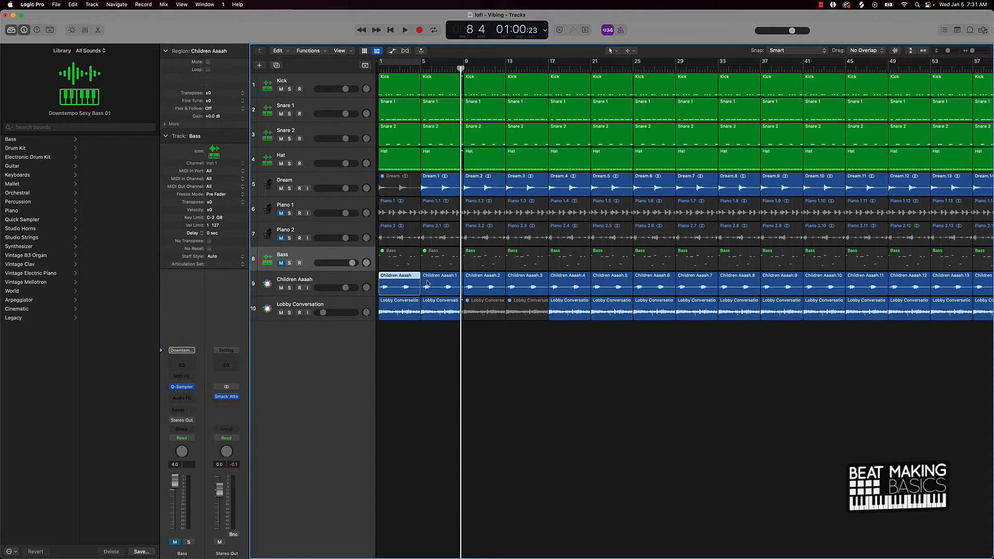
key(ctrl+m)
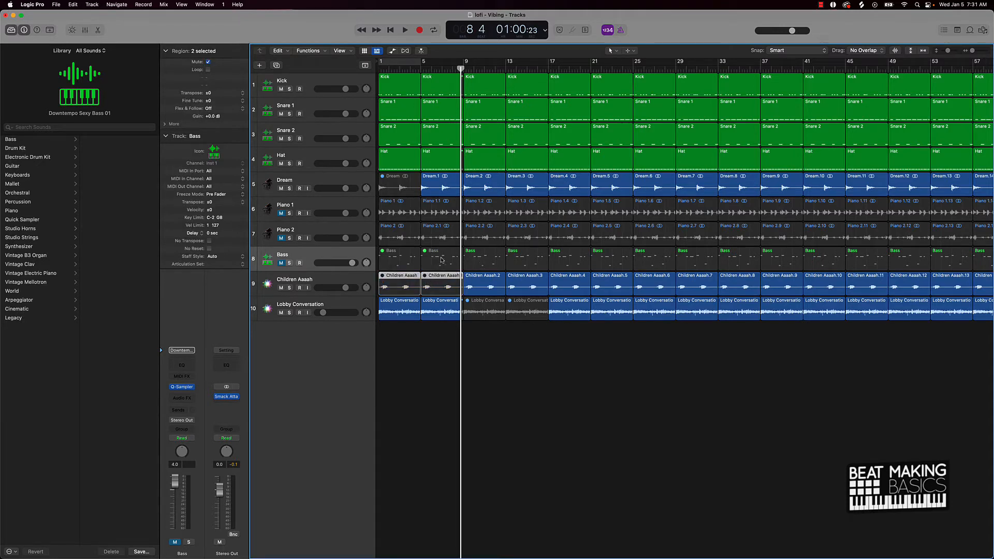
click(281, 263)
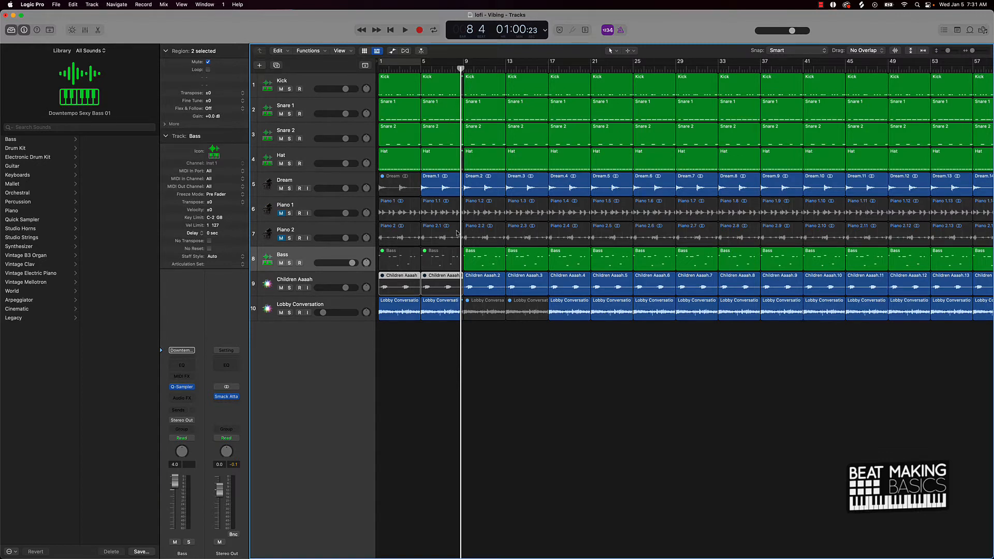
Play from bar 7, briefly toggle the Dream track's mute, and unmute the two Lobby Conversation regions spanning bars 9 to 16.
key(comma)
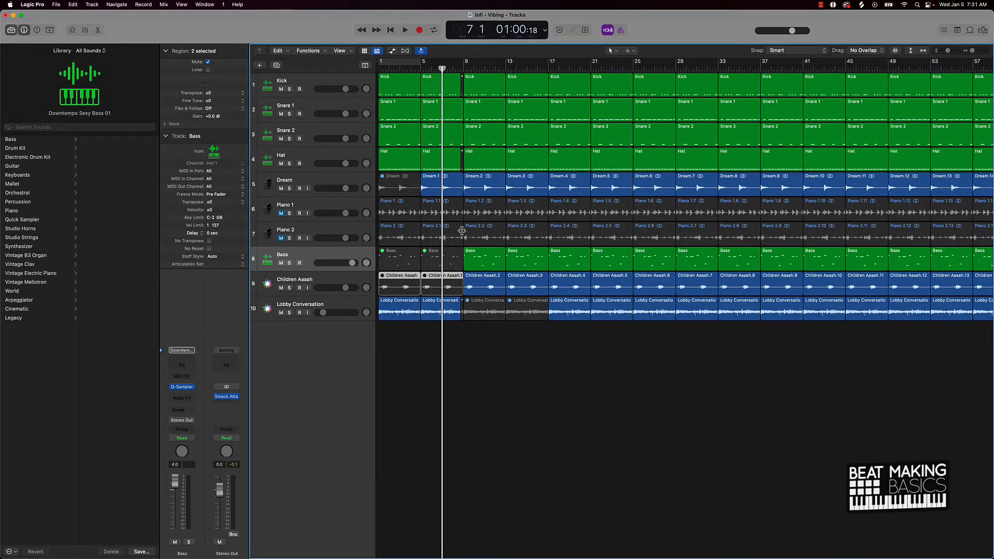
key(space)
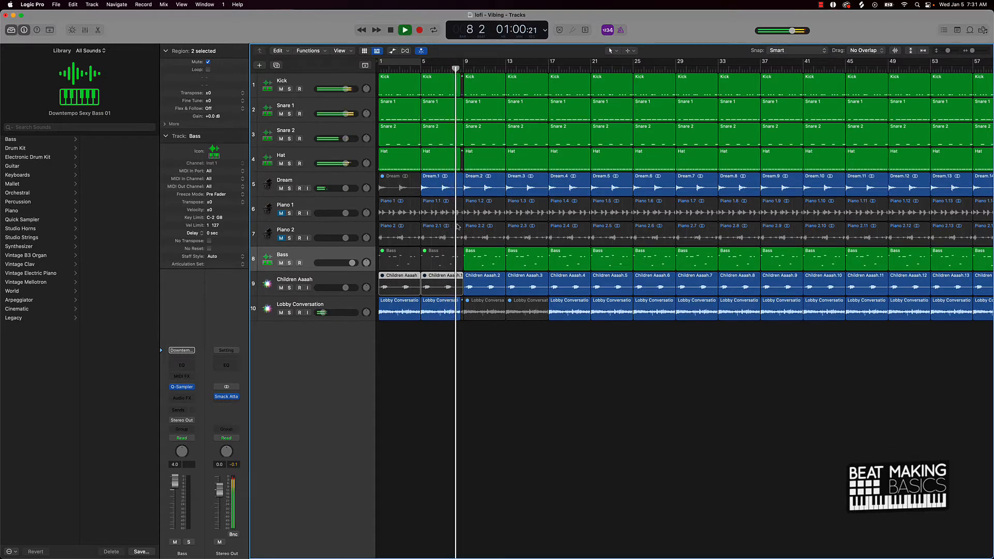
click(281, 189)
click(281, 189)
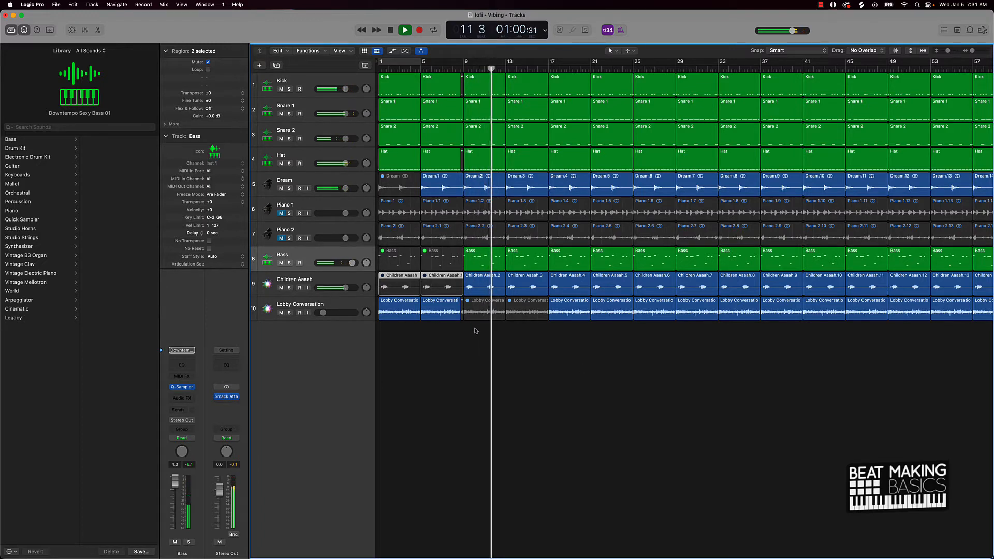
drag(480, 327, 526, 315)
key(ctrl+m)
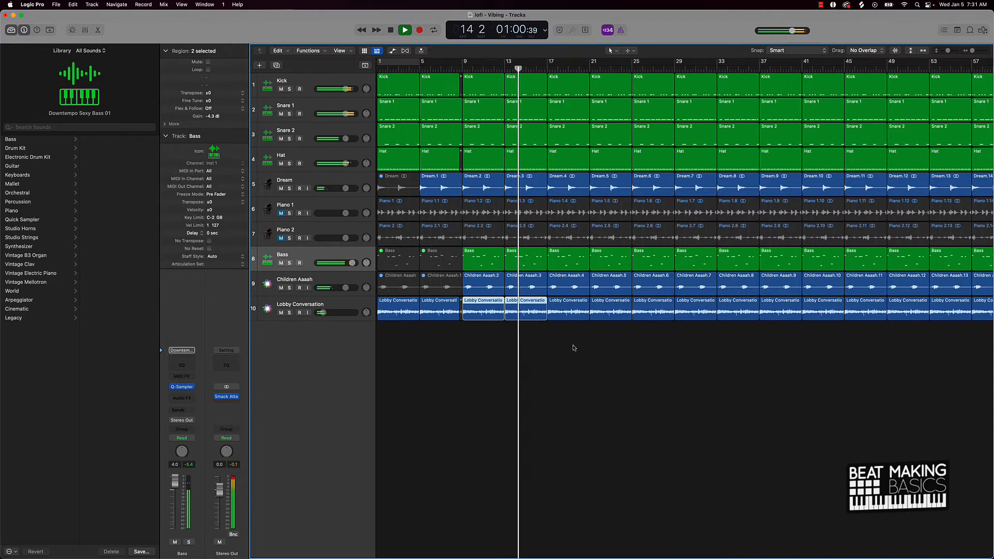
Mute the Dream region spanning bars 17 to 20 and stop playback.
click(568, 185)
key(ctrl+m)
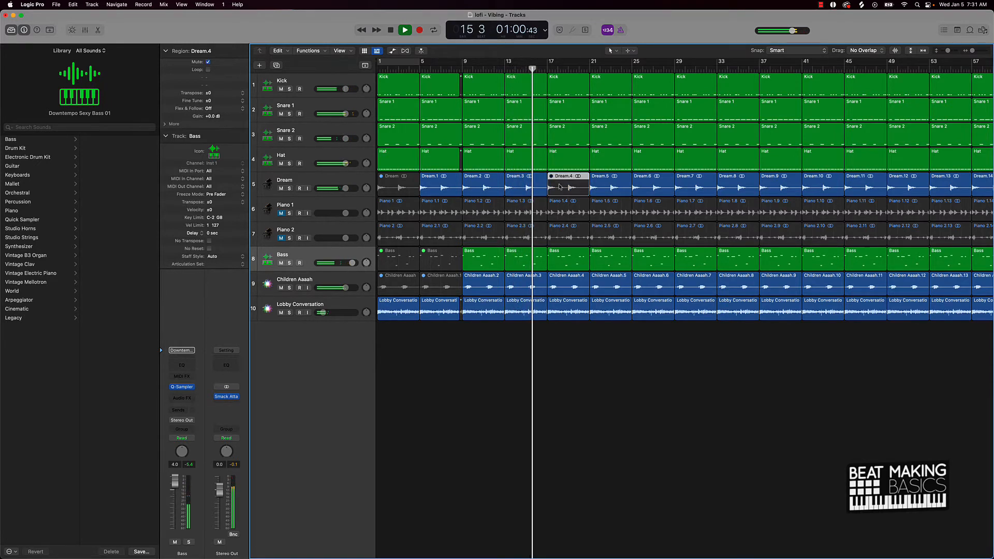
key(space)
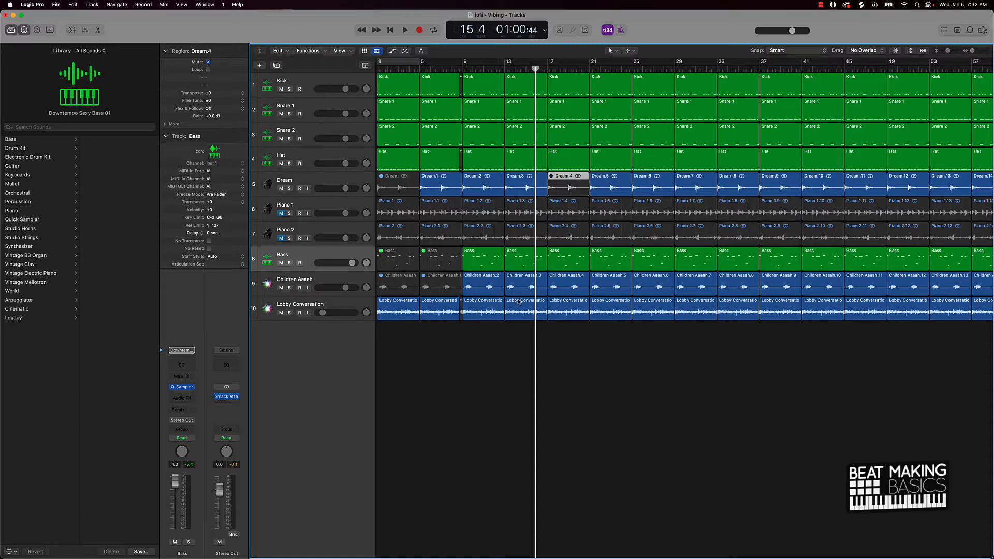
Mute the first four Piano 1 regions, covering bars 1 to 16, and unmute the Piano 1 track during playback leading into bar 17.
scroll(519, 302, down, 3)
scroll(518, 302, up, 5)
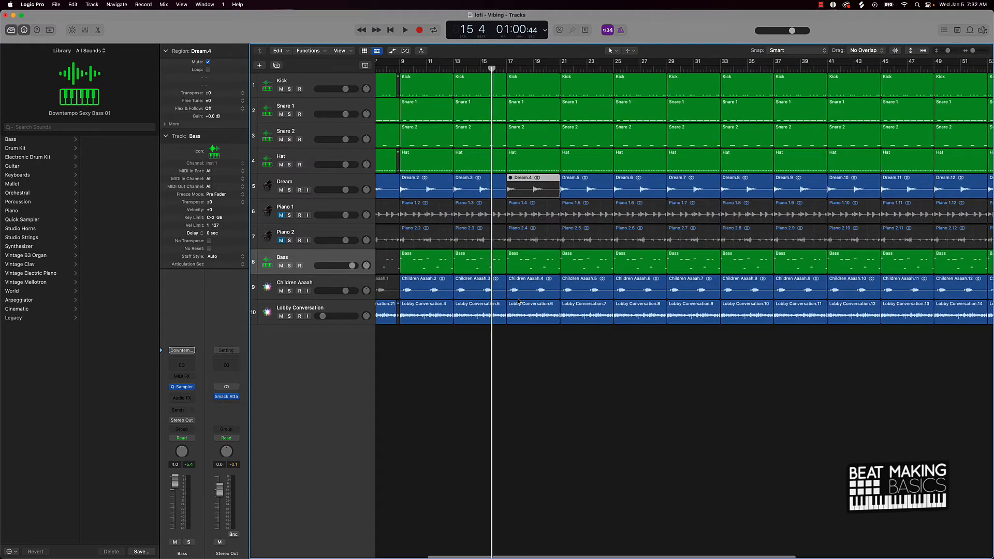
scroll(518, 302, left, 5)
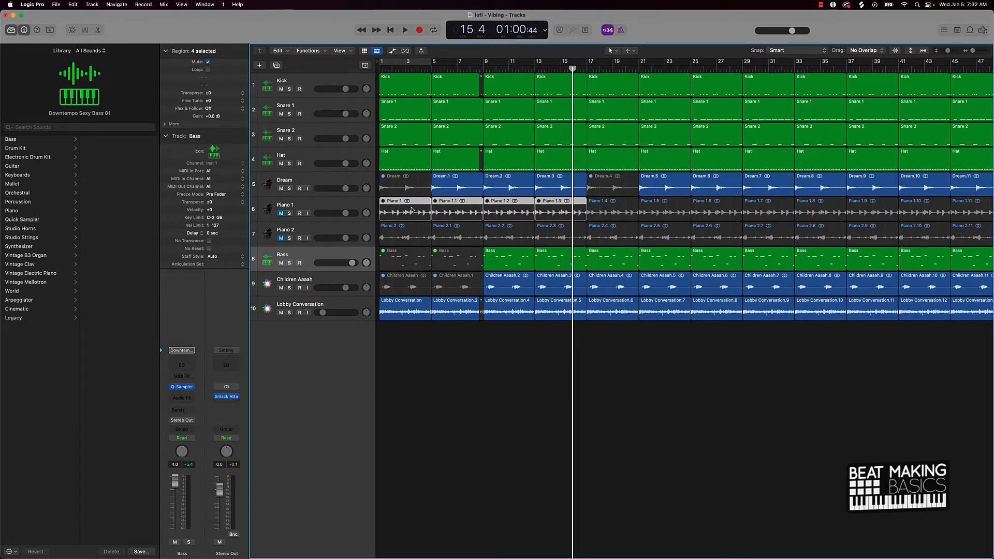
key(comma)
key(space)
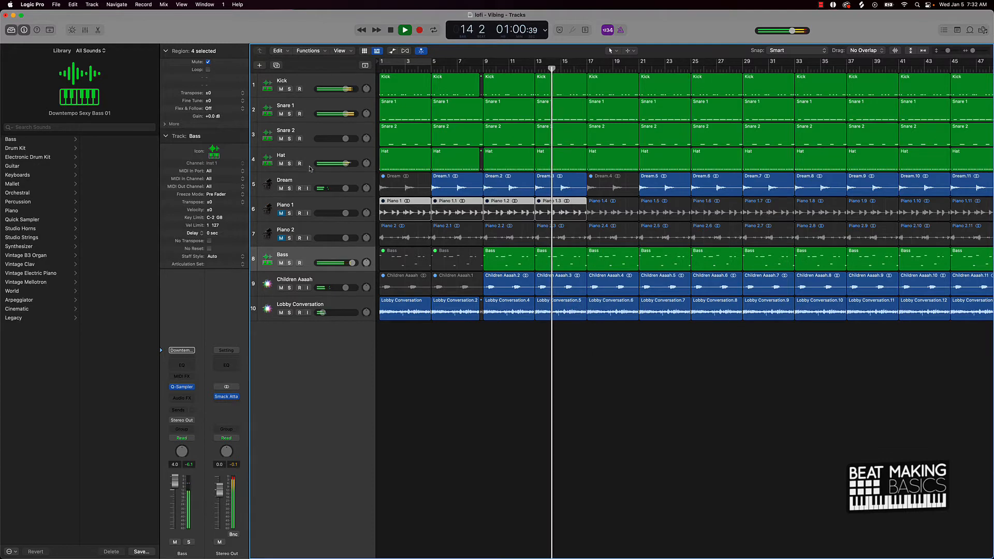
click(281, 213)
click(647, 366)
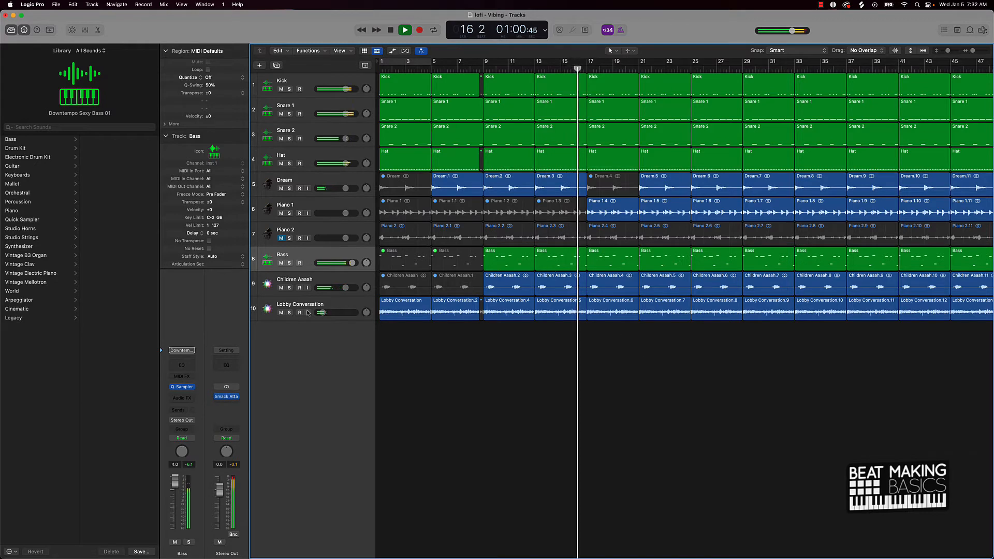
Compare the mix with Children Aaaah muted and unmuted, and mute the Dream region spanning bars 21 to 24.
click(280, 288)
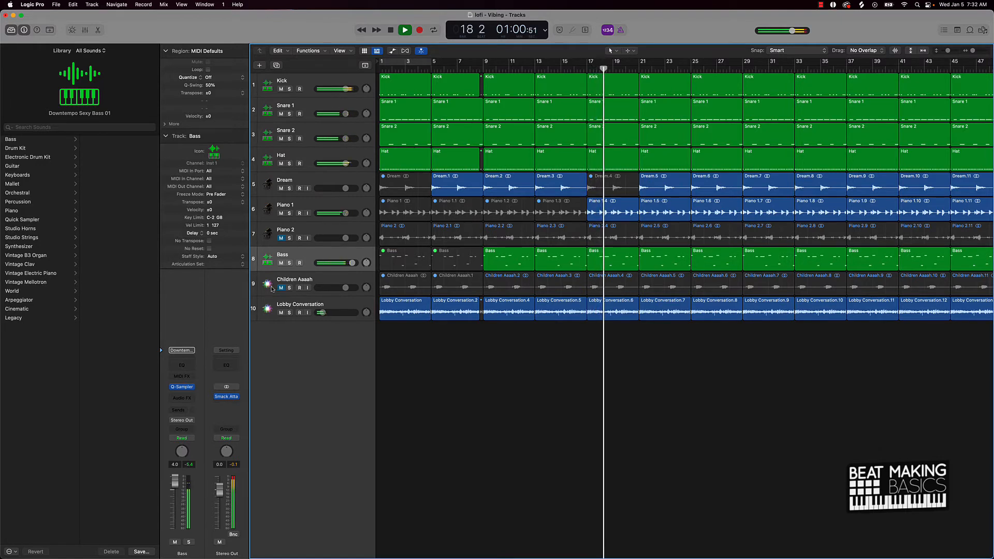
click(280, 287)
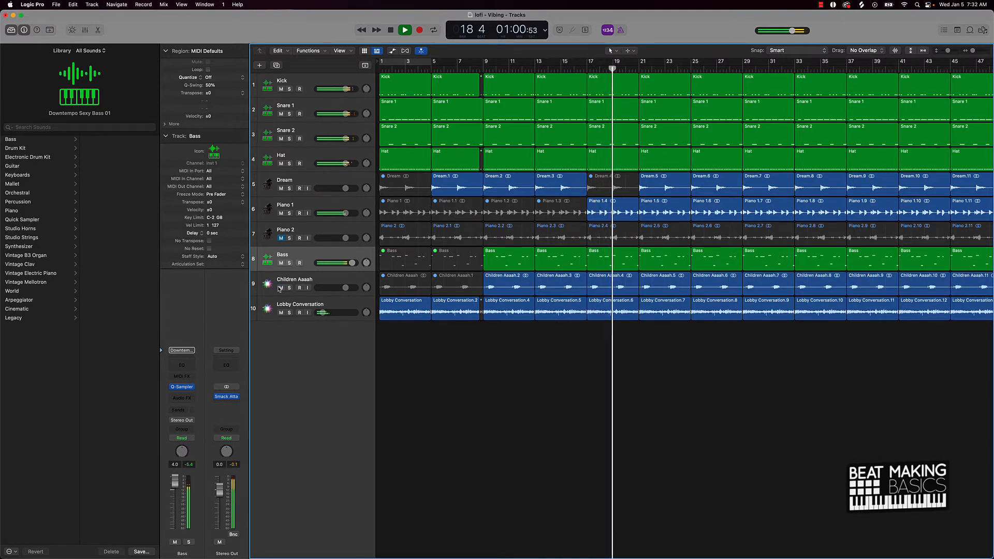
click(667, 190)
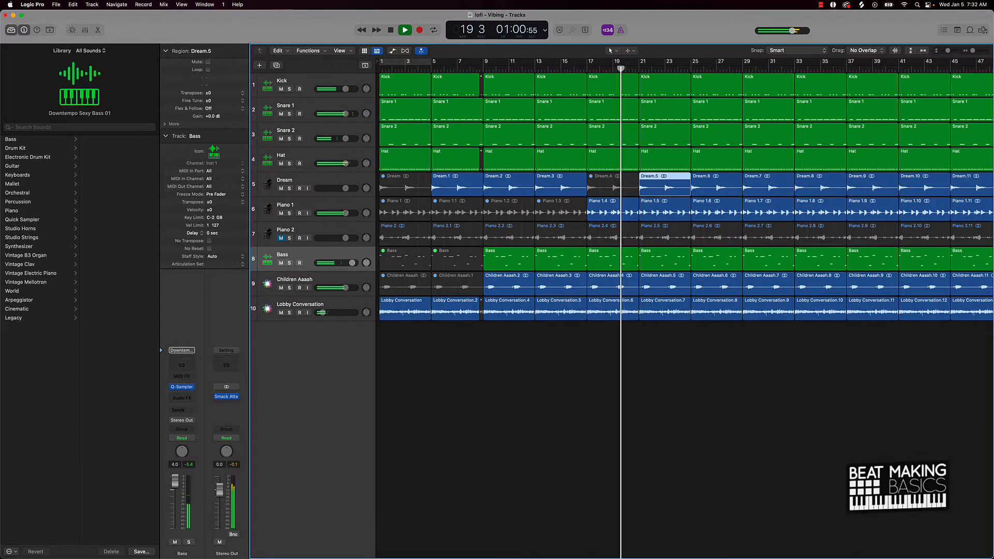
key(ctrl+m)
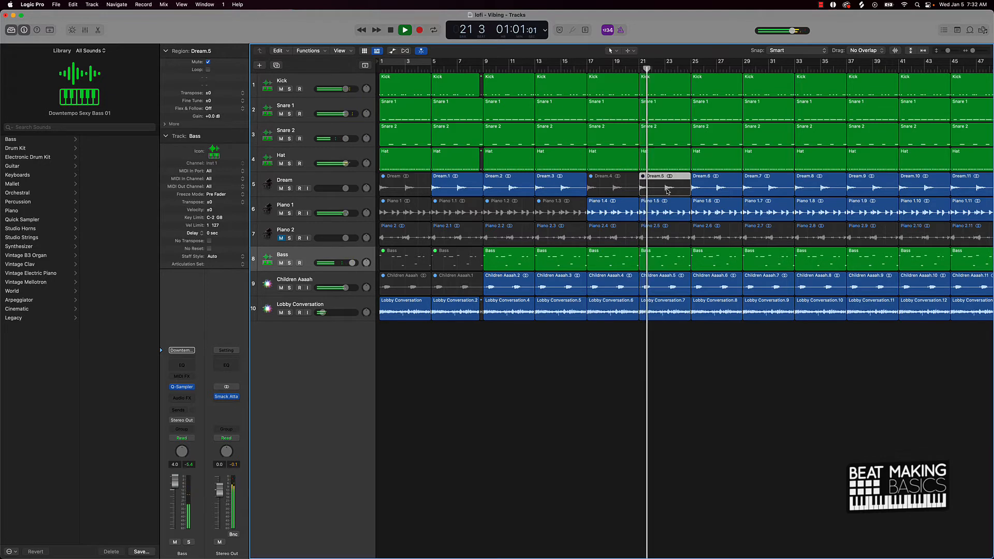
Audition the arrangement from the beginning, lowering the Dream track's volume slightly and comparing the Children Aaaah track muted and unmuted.
key(Return)
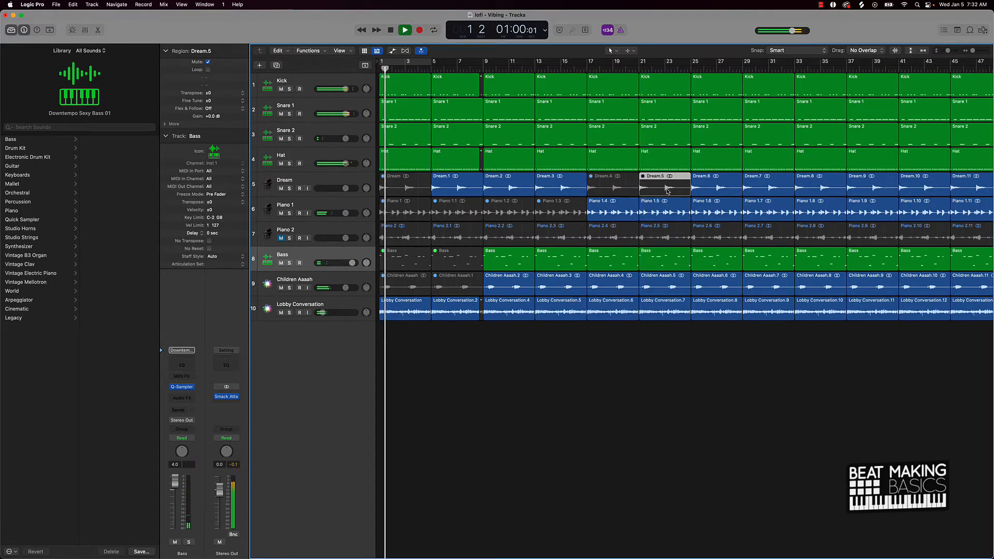
key(space)
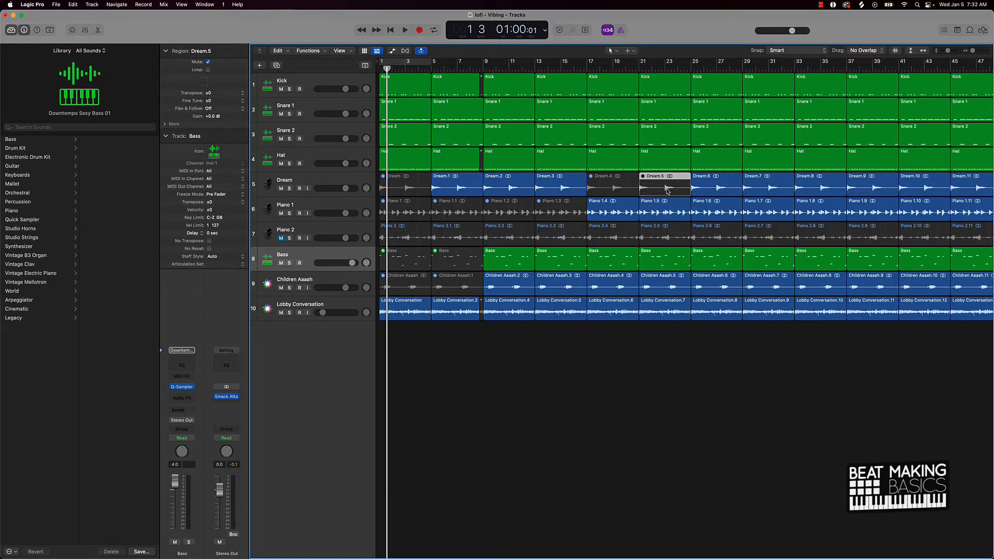
key(space)
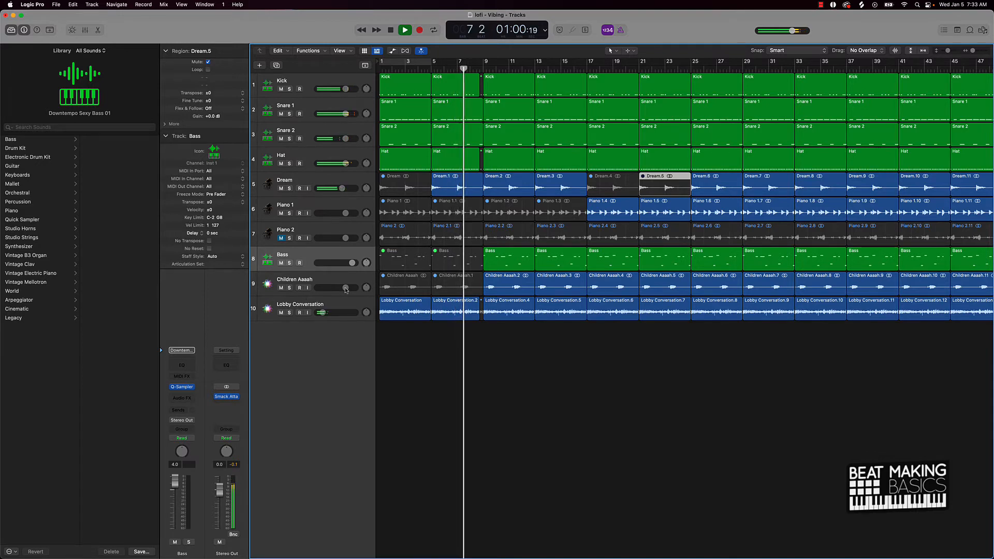
click(280, 288)
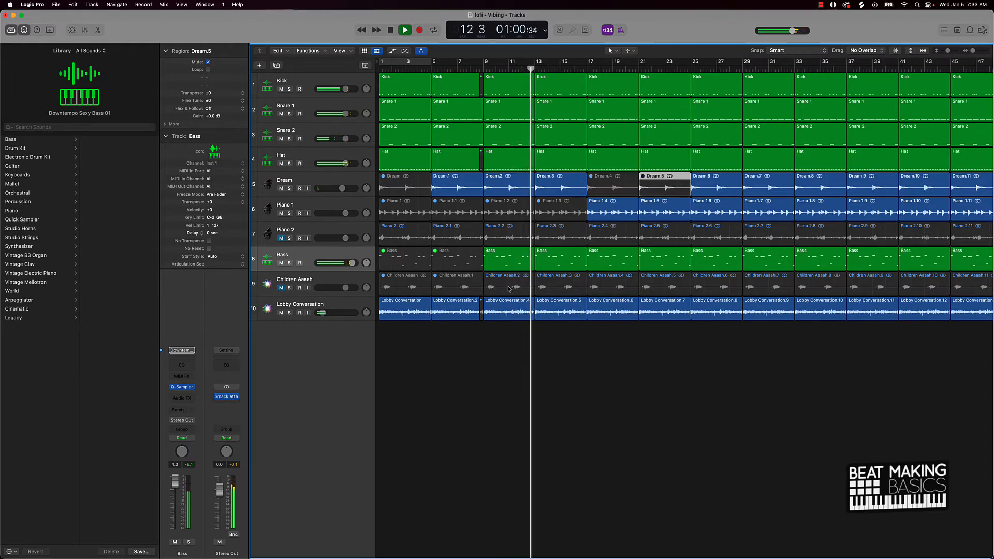
click(280, 287)
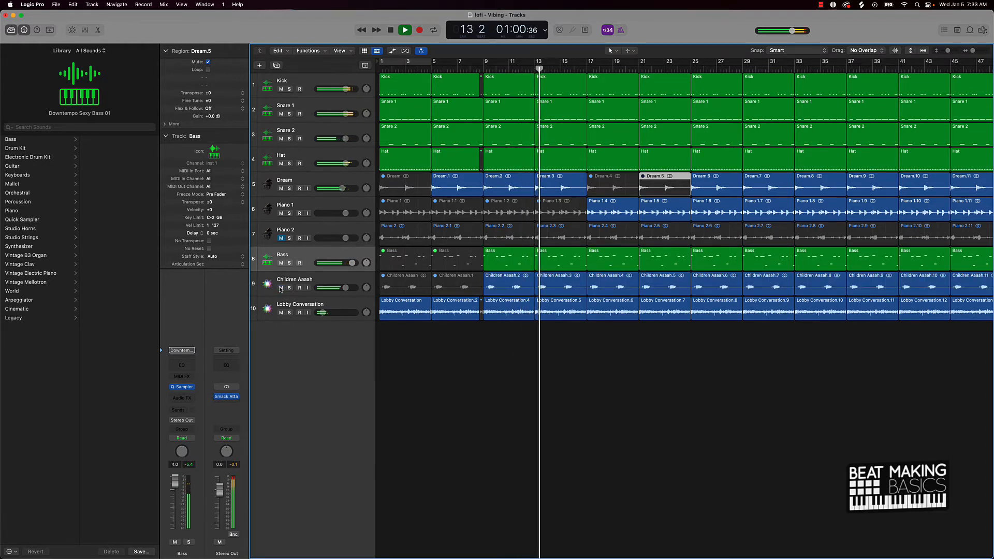
Mute the Children Aaaah region spanning bars 9 to 12 and stop playback before bar 17.
click(497, 287)
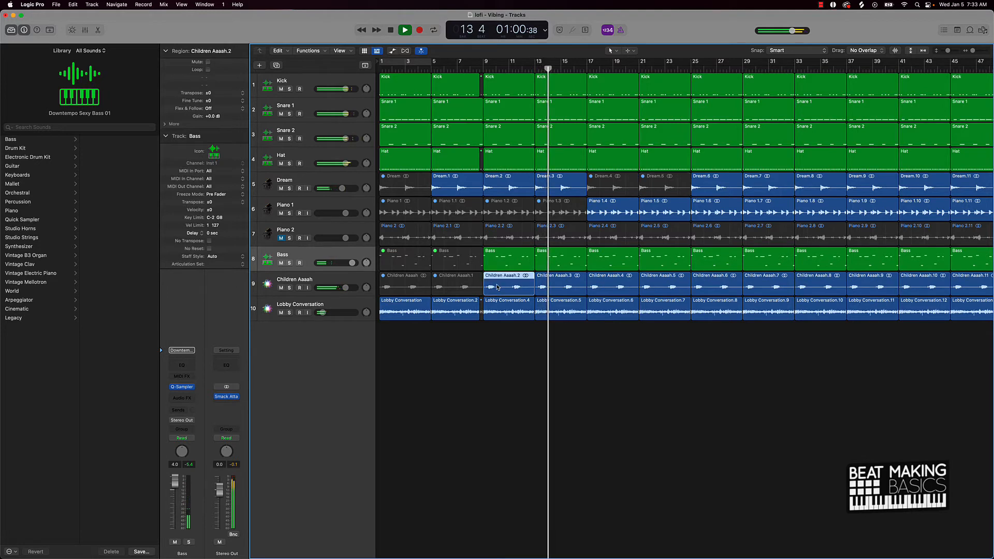
key(ctrl+m)
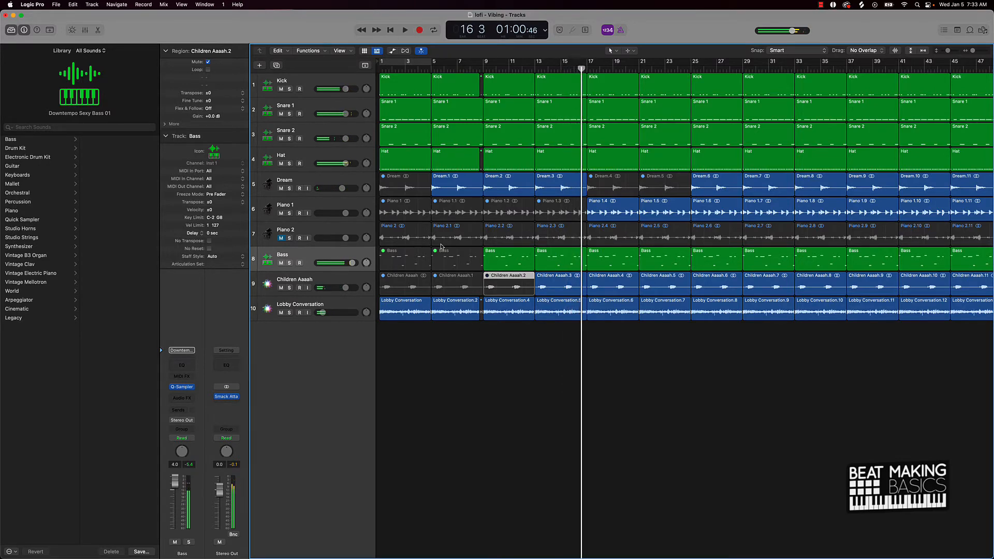
scroll(578, 277, up, 8)
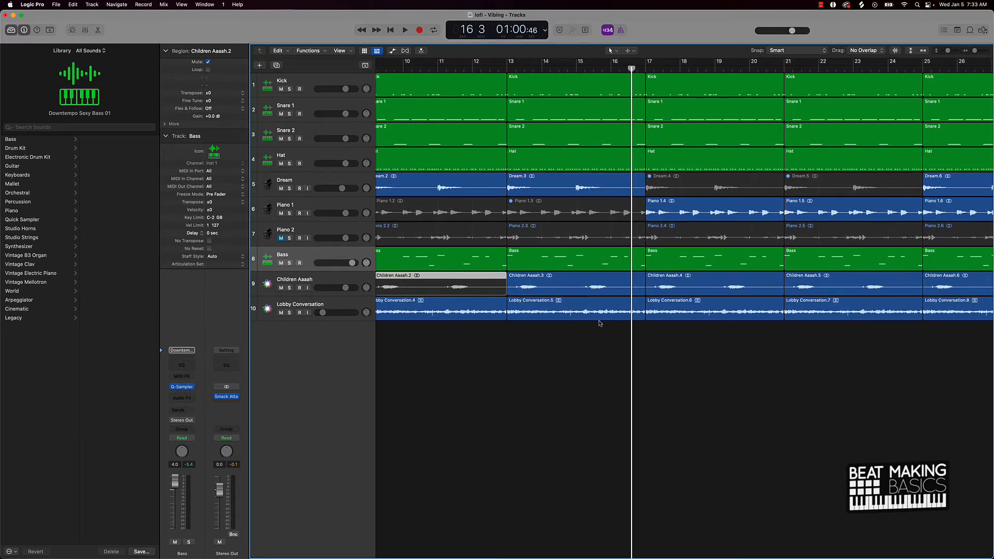
Split the regions on all tracks at bar 16 beat 3, keeping notes that cross the split, and mute the slices up to bar 17.
key(super+a)
key(super+t)
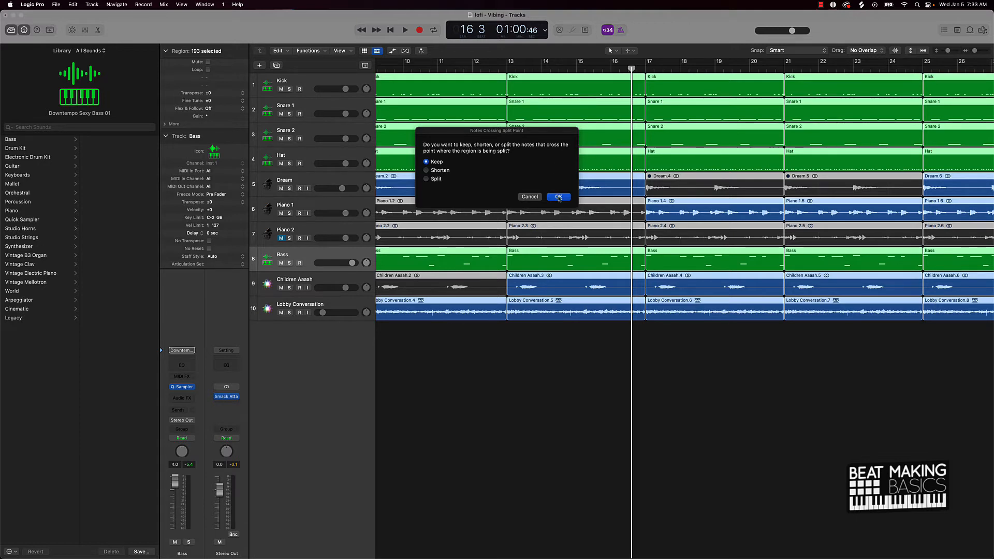
click(558, 197)
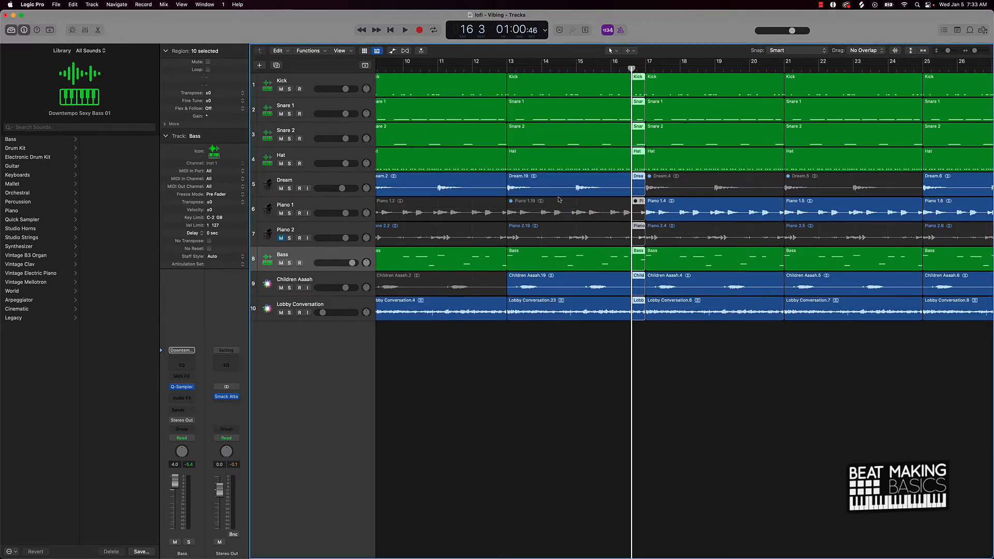
key(ctrl+m)
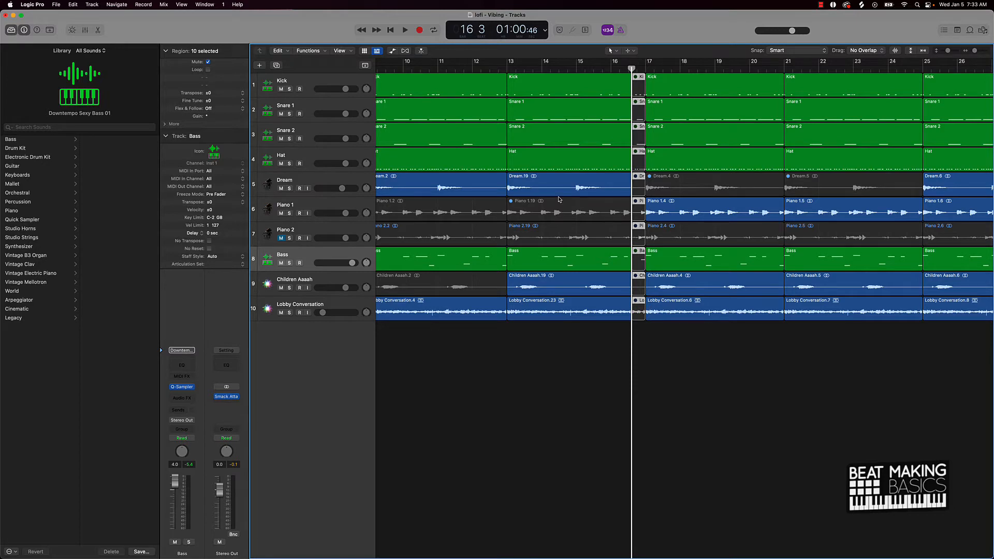
Play from midway through bar 14 and mute the two Children Aaaah regions covering bars 17 to 24.
key(Return)
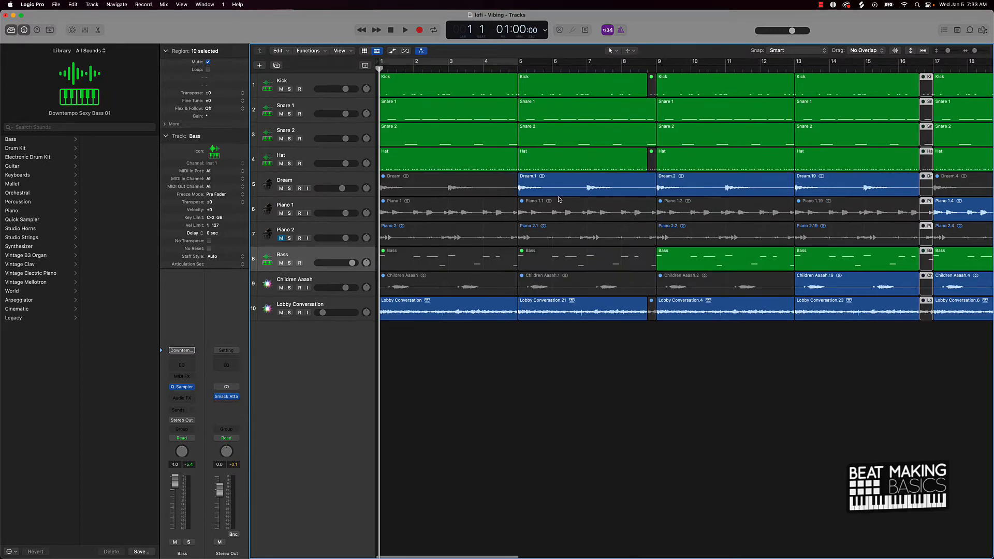
click(849, 69)
key(space)
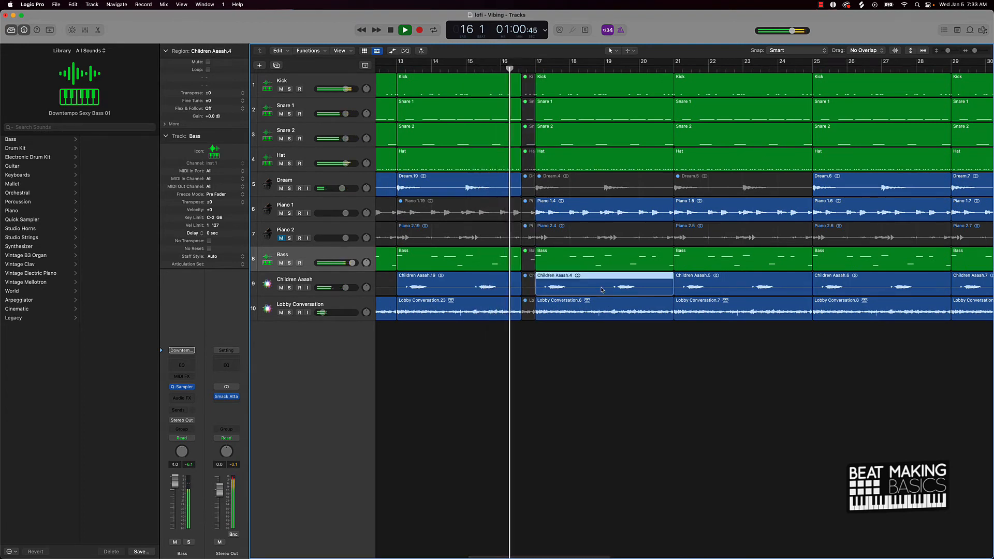
key(ctrl+m)
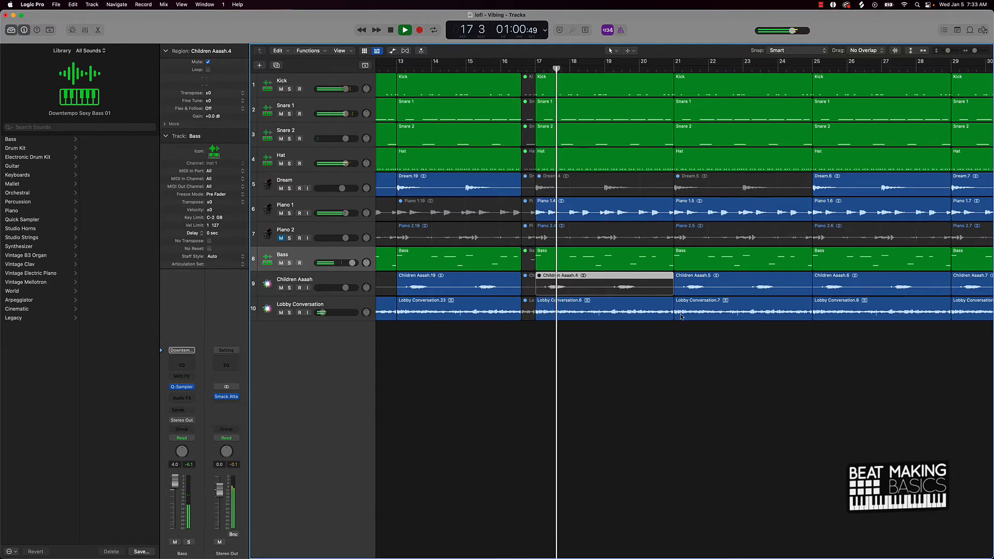
click(698, 289)
key(ctrl+m)
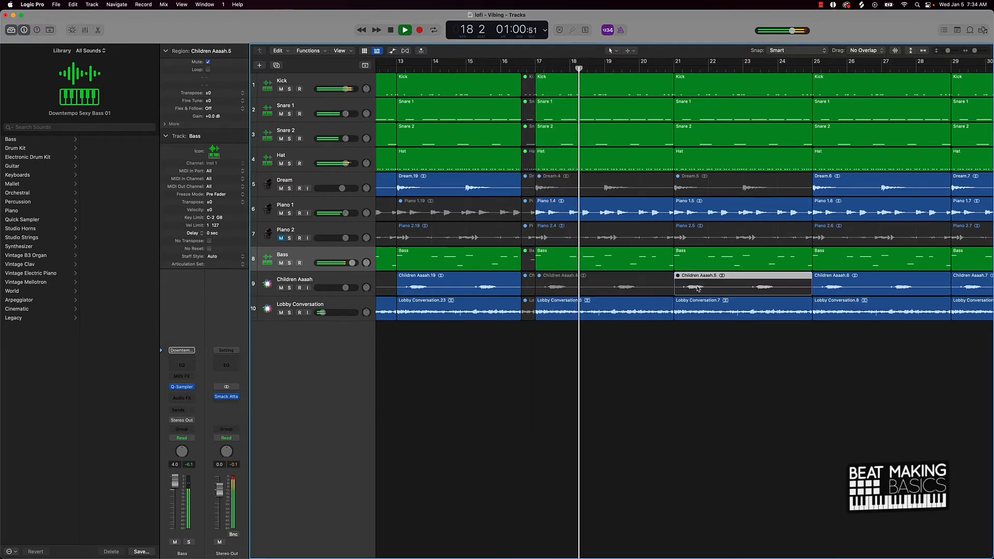
click(707, 351)
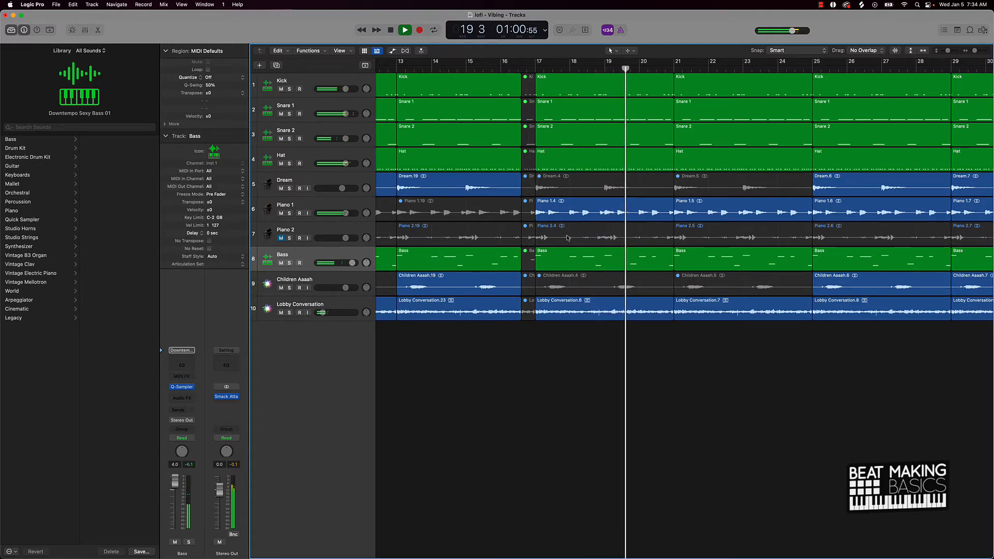
Unmute the Children Aaaah region spanning bars 21 to 24 during playback.
scroll(589, 247, right, 10)
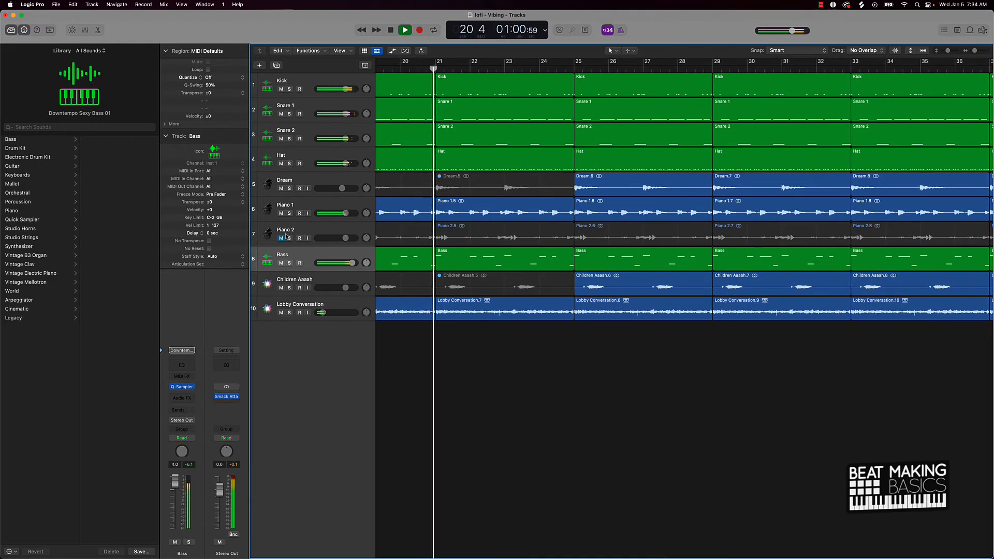
click(455, 289)
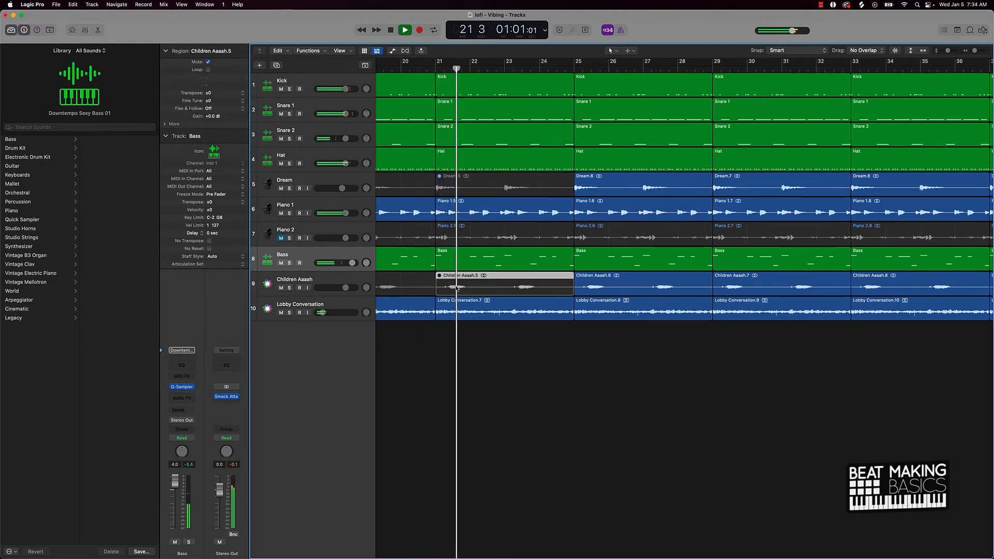
key(ctrl+m)
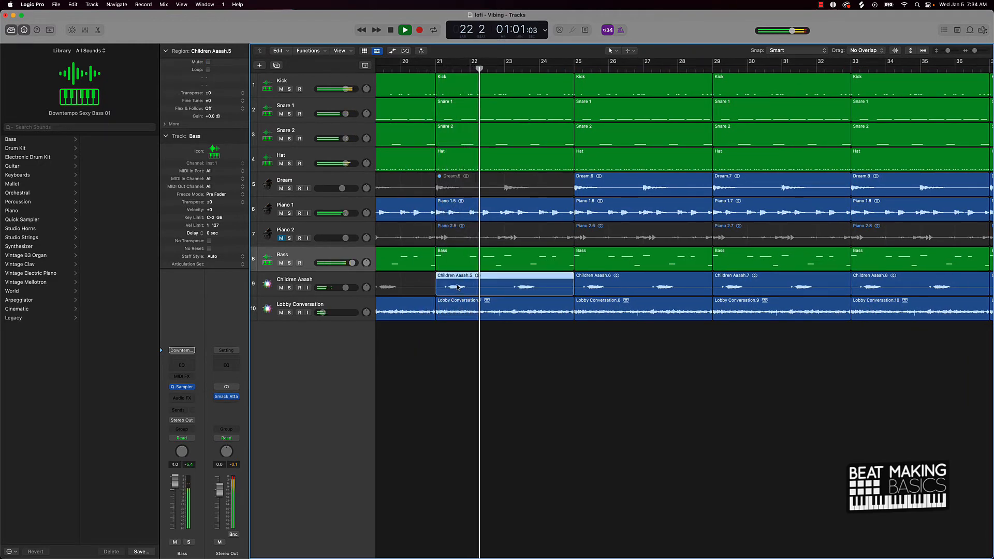
Mute the Children Aaaah and Dream regions spanning bars 25 to 28.
click(618, 286)
key(ctrl+m)
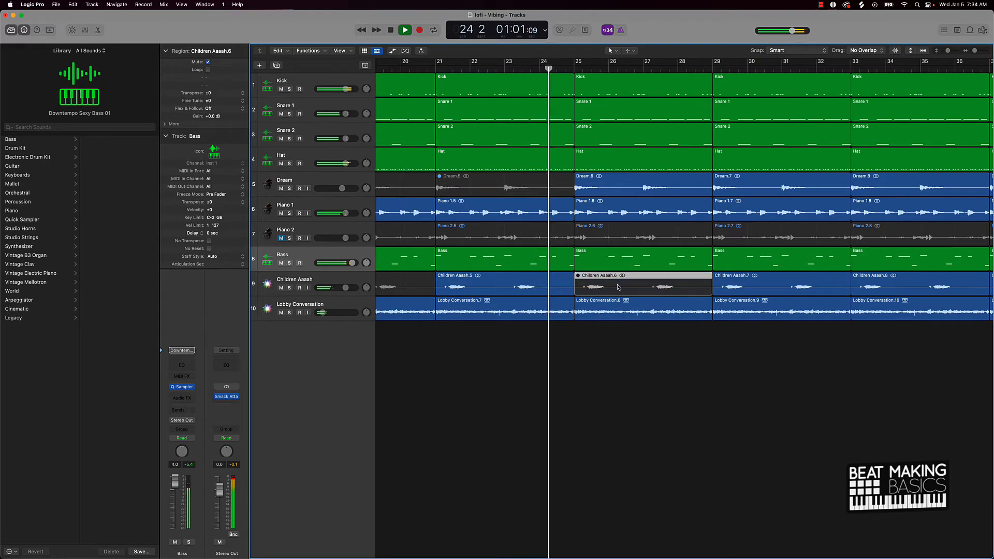
click(625, 187)
key(ctrl+m)
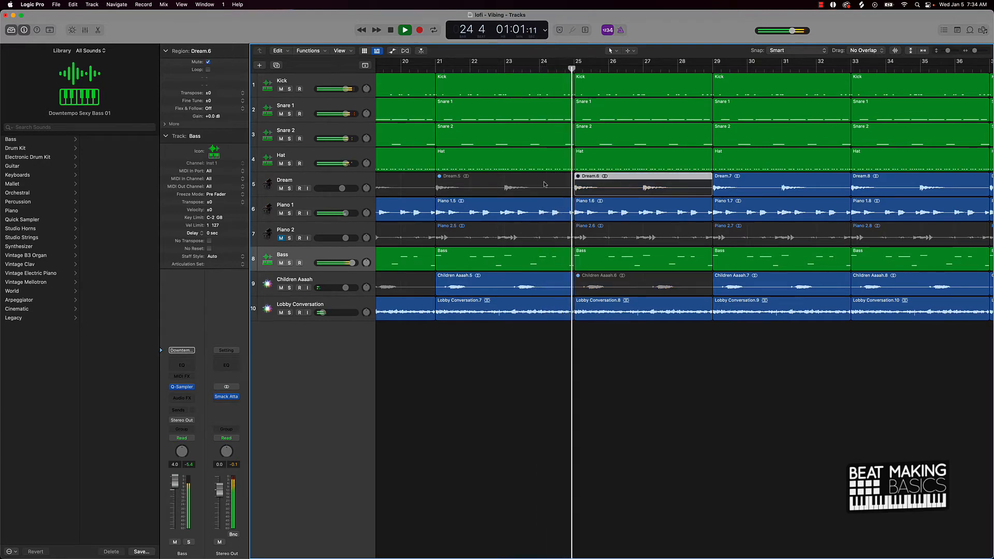
Unmute the Piano 2 track and mute its first six regions, covering bars 1 to 24.
click(280, 238)
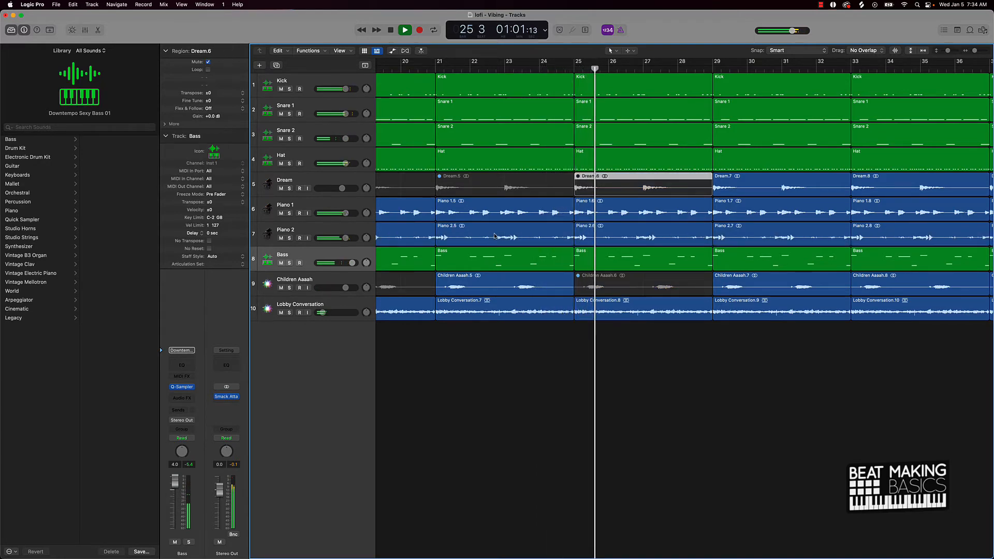
key(super+Left)
key(super+Left)
key(super+Left)
click(570, 237)
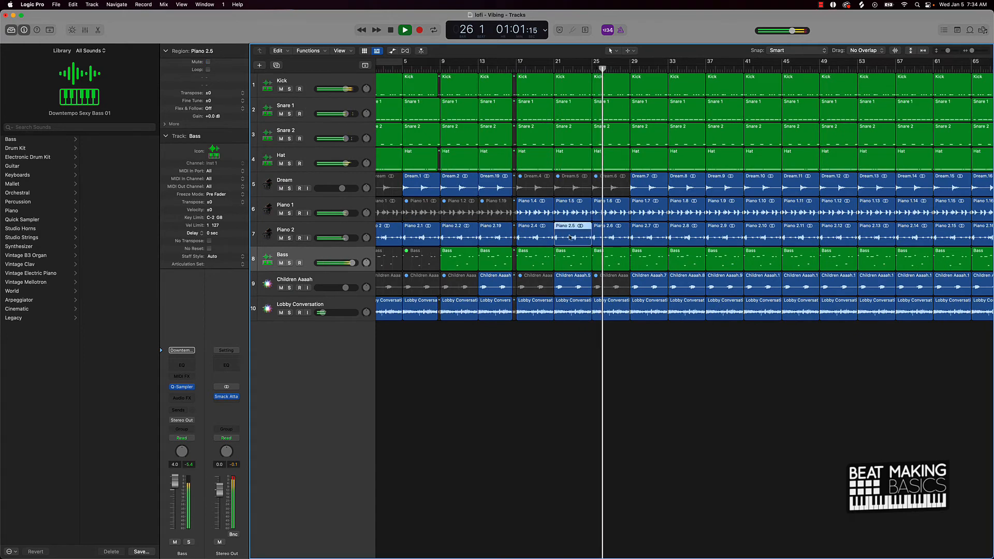
shift+click(533, 237)
shift+click(494, 237)
shift+click(449, 237)
shift+click(422, 237)
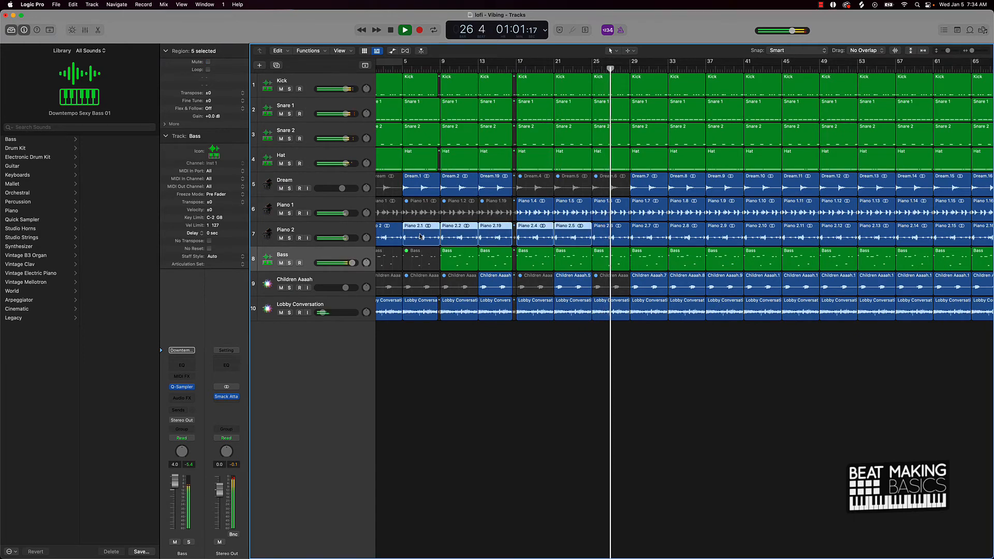
shift+click(398, 237)
scroll(398, 236, left, 2)
key(ctrl+m)
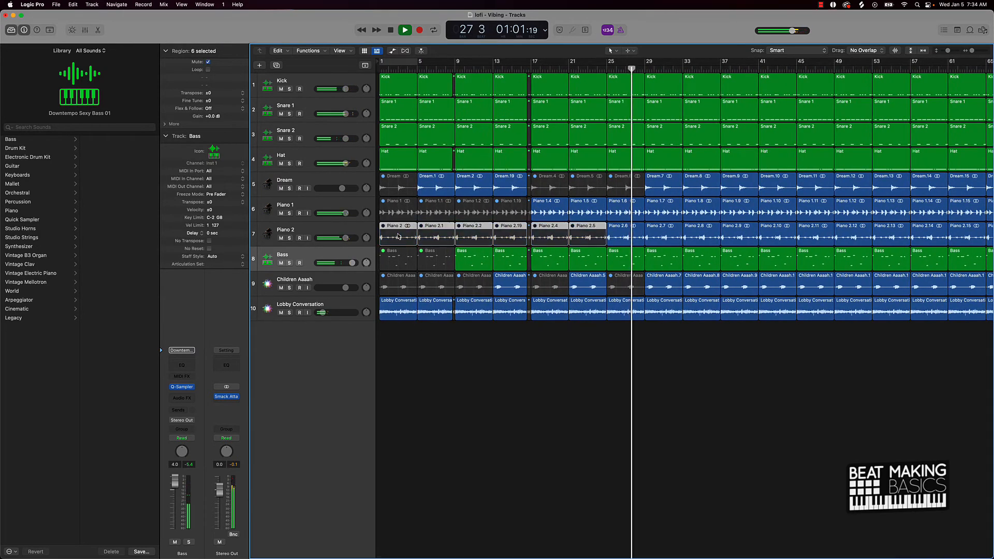
Mute the Dream and Children Aaaah regions spanning bars 29 to 32.
click(664, 188)
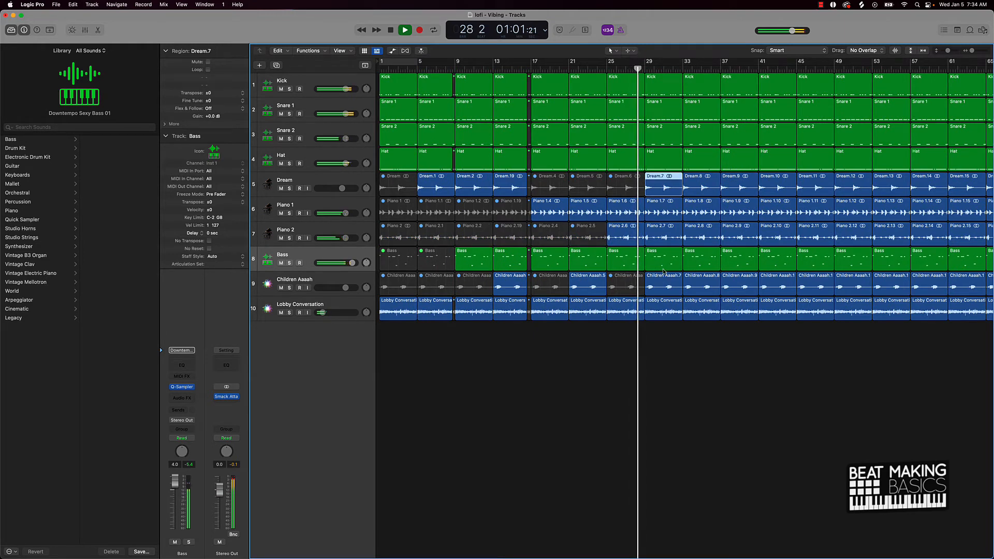
shift+click(661, 283)
key(ctrl+m)
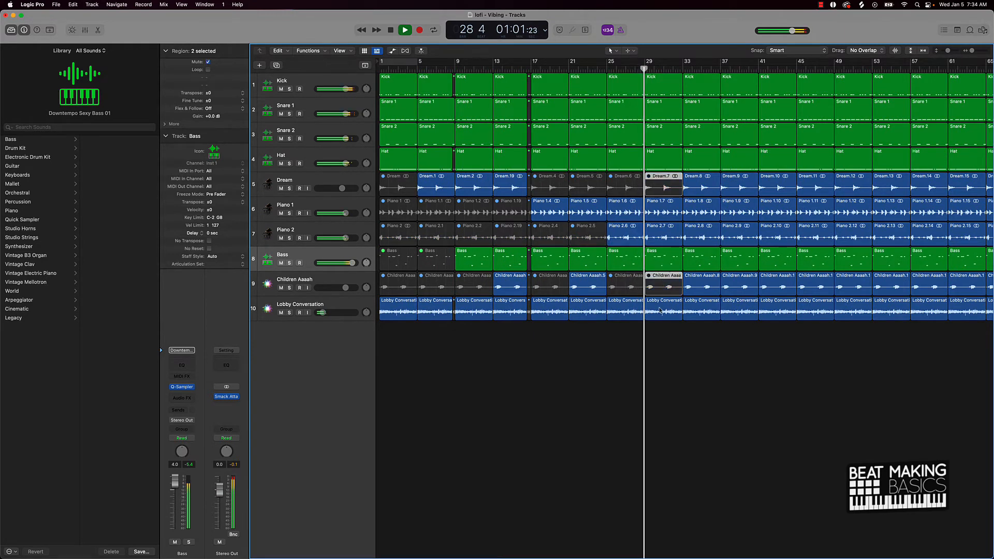
click(676, 331)
click(668, 287)
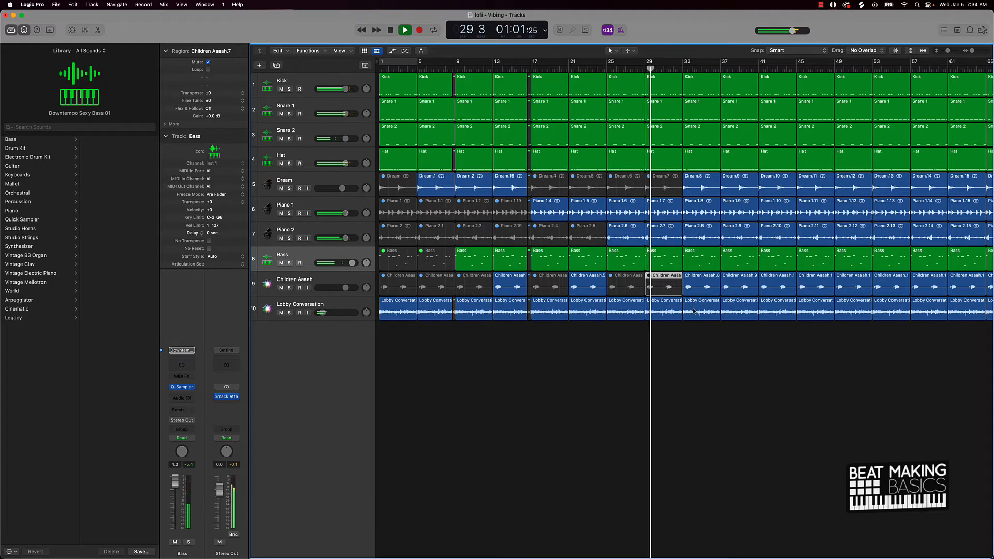
Audition the arrangement from the beginning, following the intro as the parts enter.
key(Return)
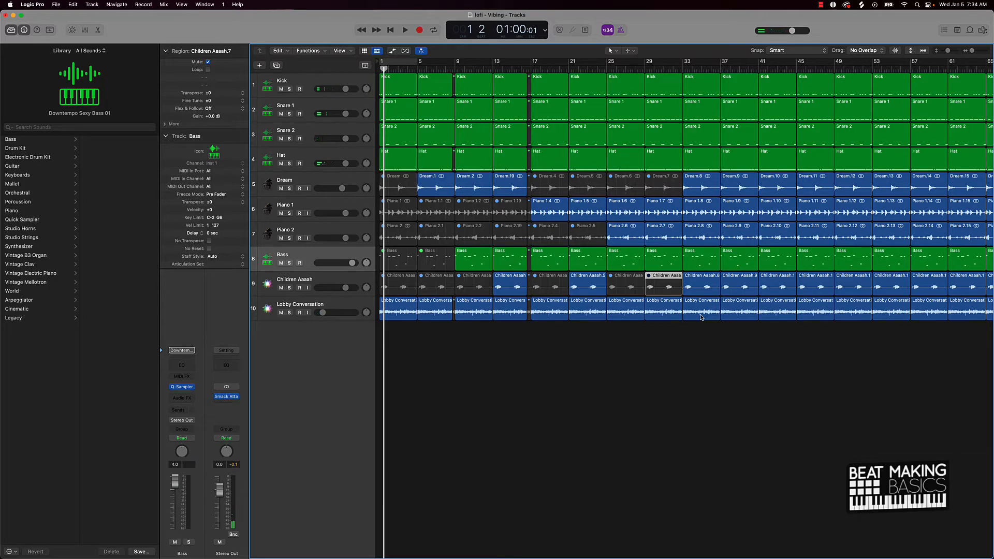
key(Return)
key(space)
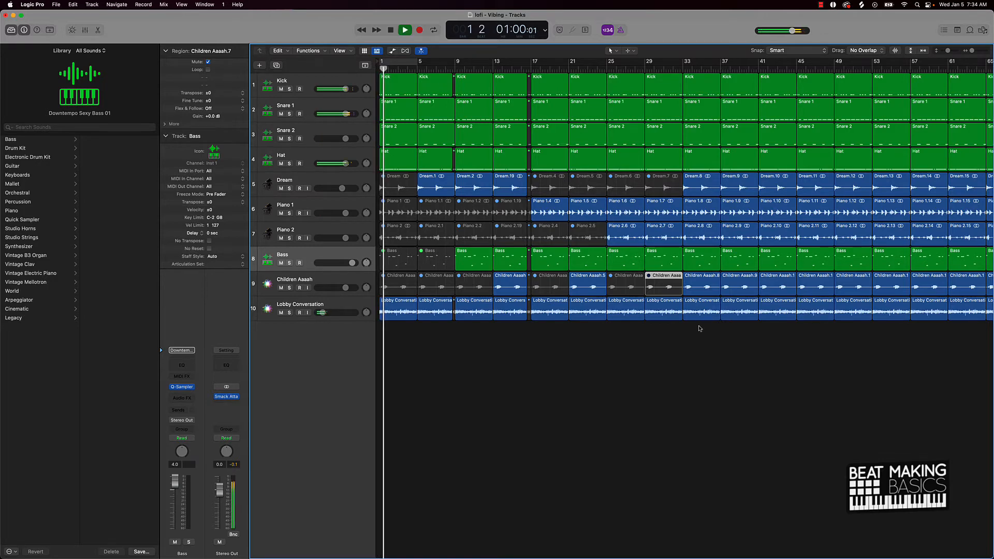
click(698, 355)
key(super+Left)
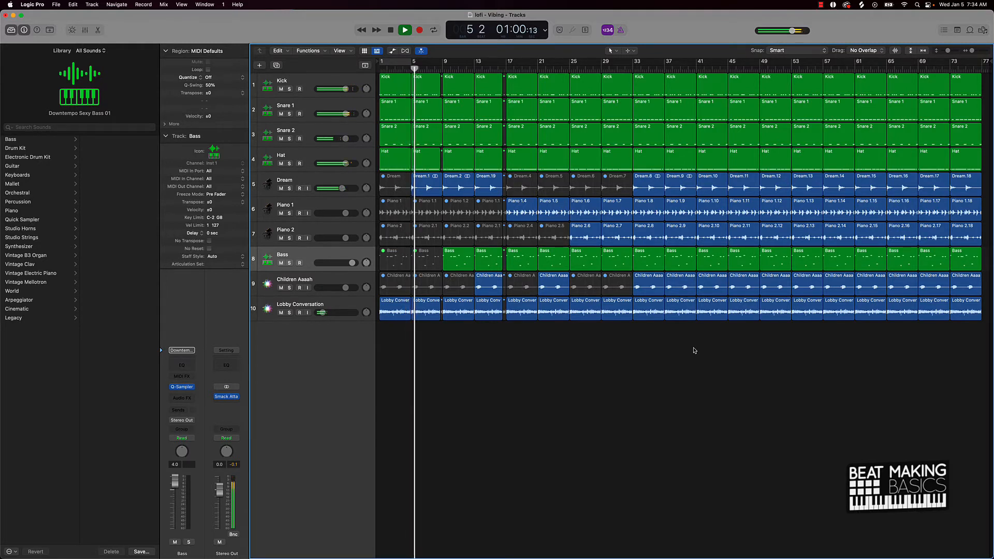
scroll(695, 349, up, 5)
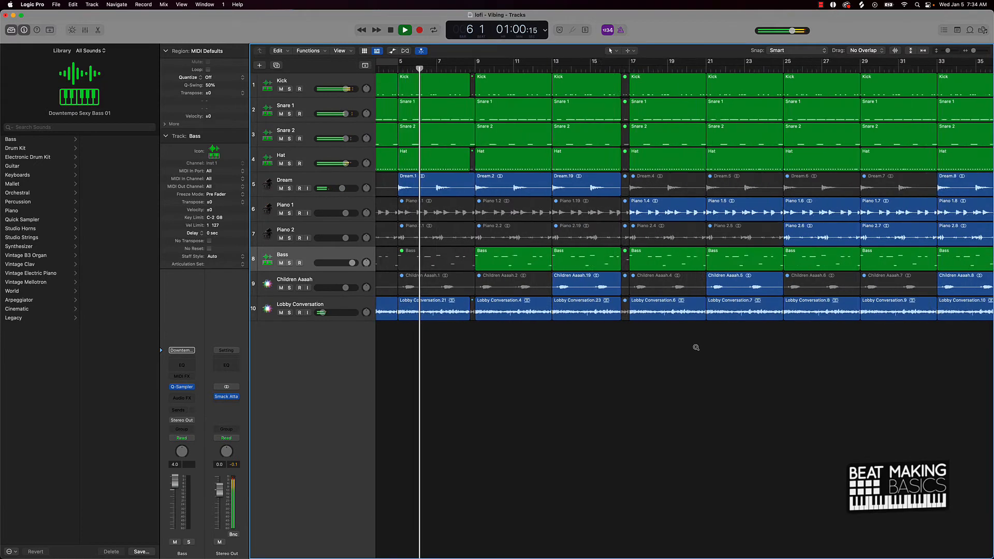
scroll(695, 348, up, 5)
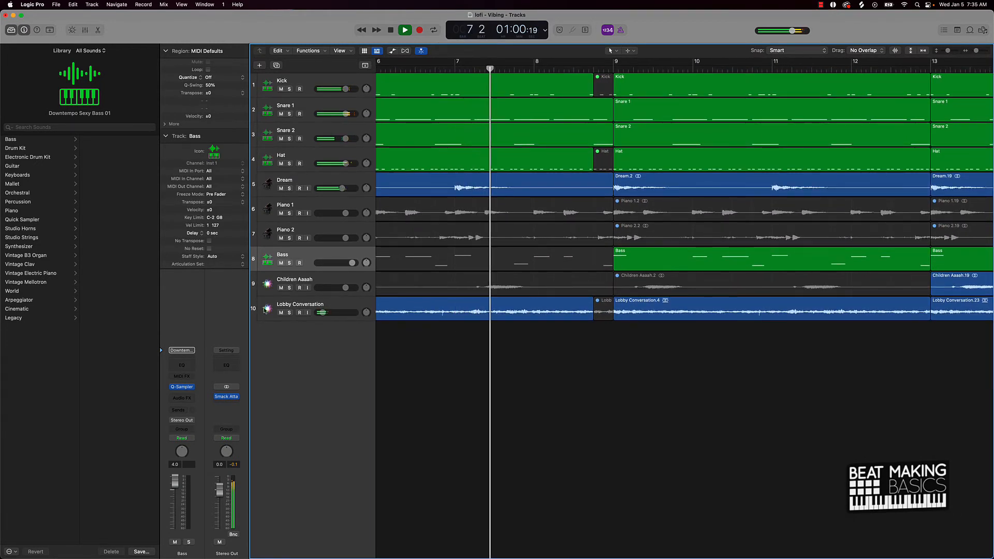
Add the stereo Vinyl plug-in to the Dream track after its pitch shifter.
click(274, 311)
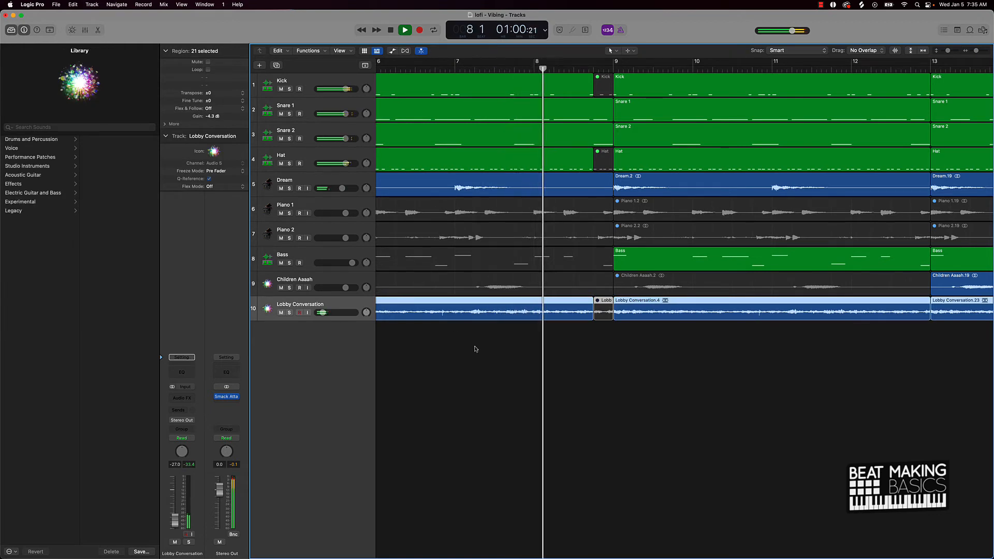
click(310, 184)
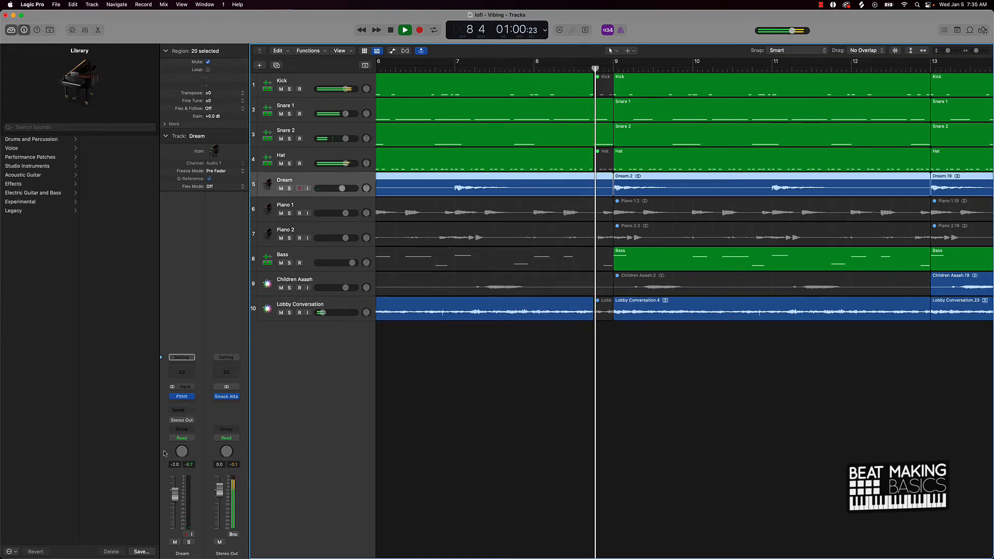
click(182, 402)
mouse_move(202, 424)
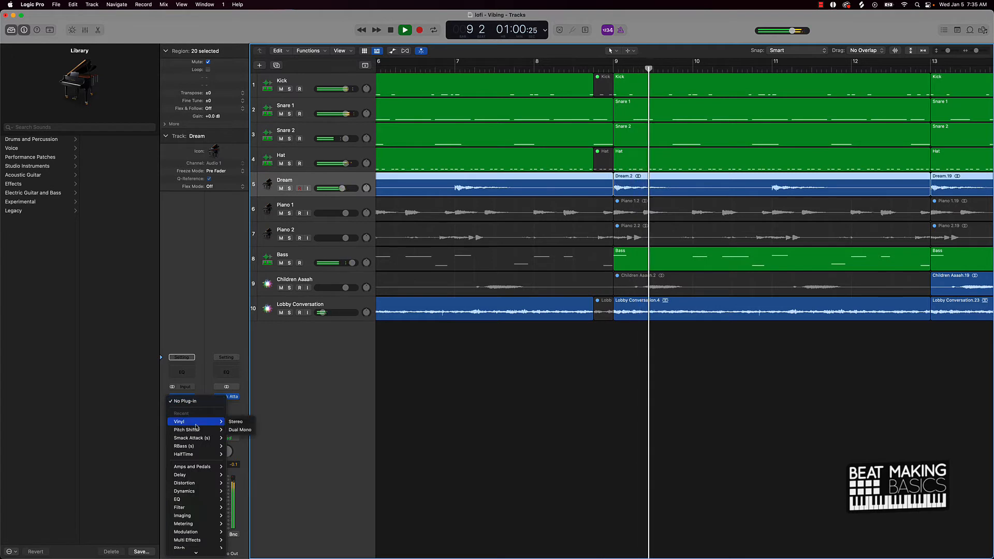
click(236, 421)
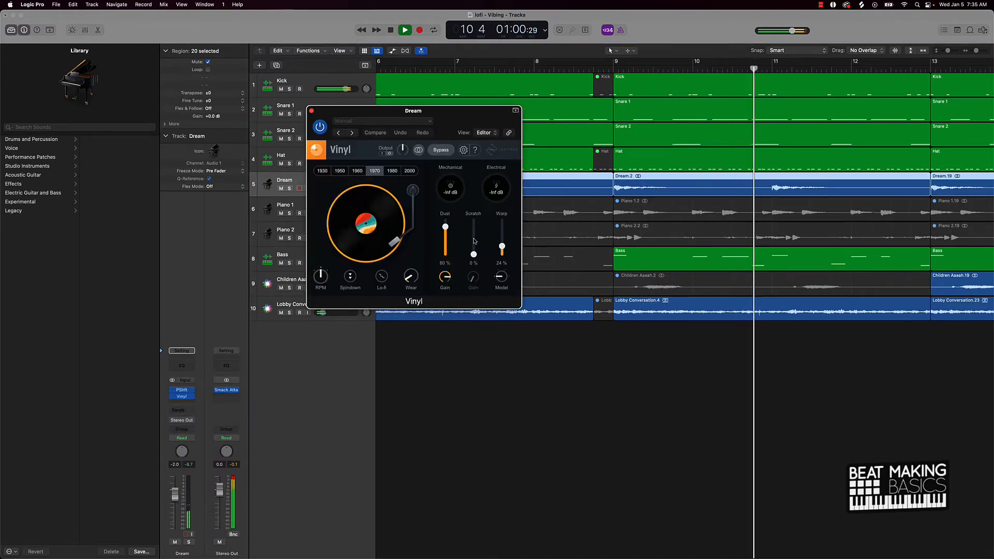
Set Vinyl's Dust to 0% and Warp to 42% on the Dream track, stop playback and close the plug-in.
drag(446, 226, 442, 350)
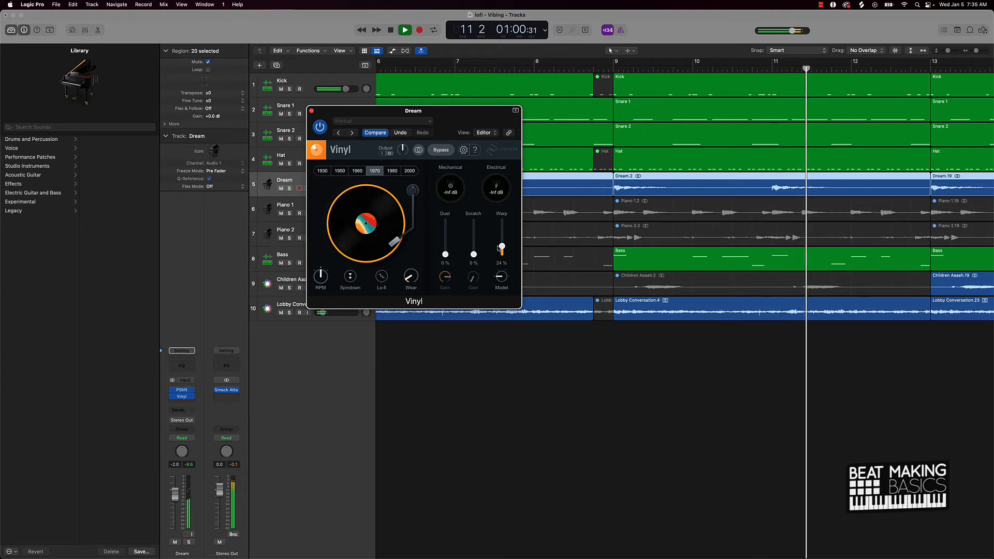
drag(503, 247, 503, 241)
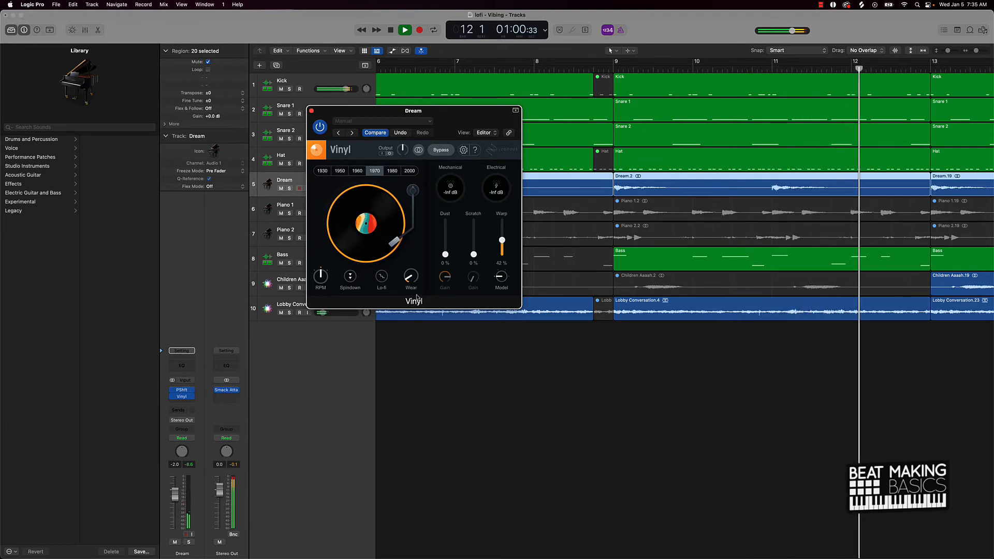
key(space)
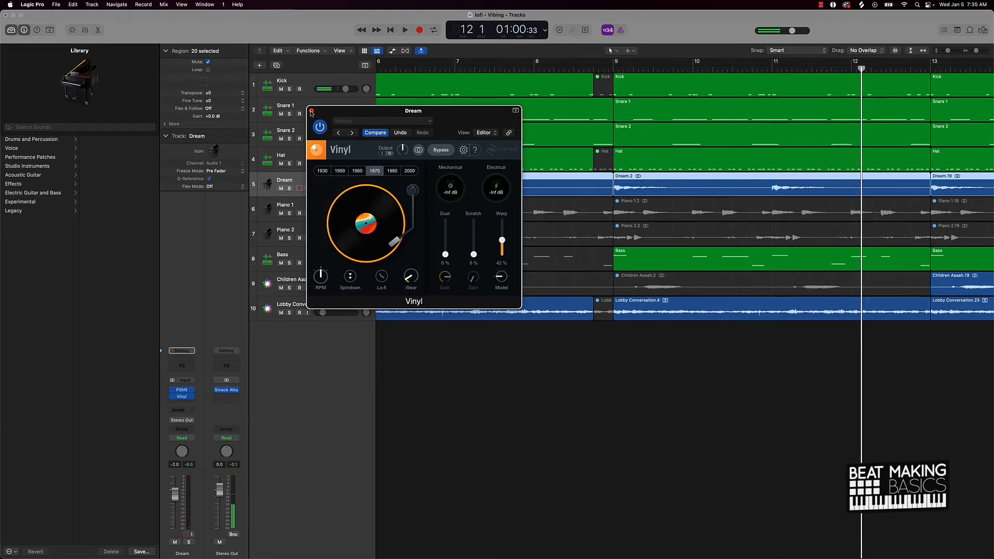
click(311, 111)
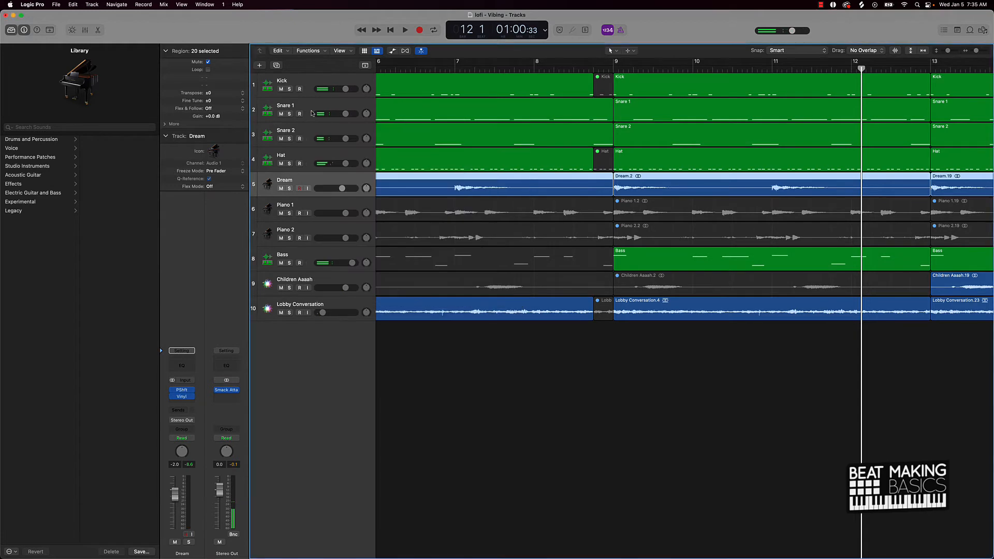
Add the Vinyl plug-in to the Children Aaaah track with Dust at 0% and Warp at 48%, and close it.
click(290, 281)
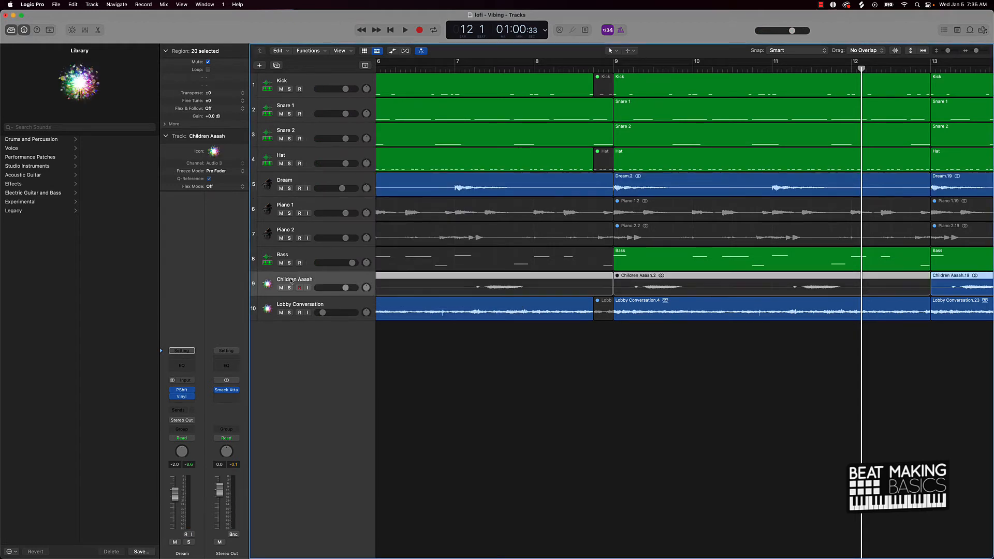
click(194, 397)
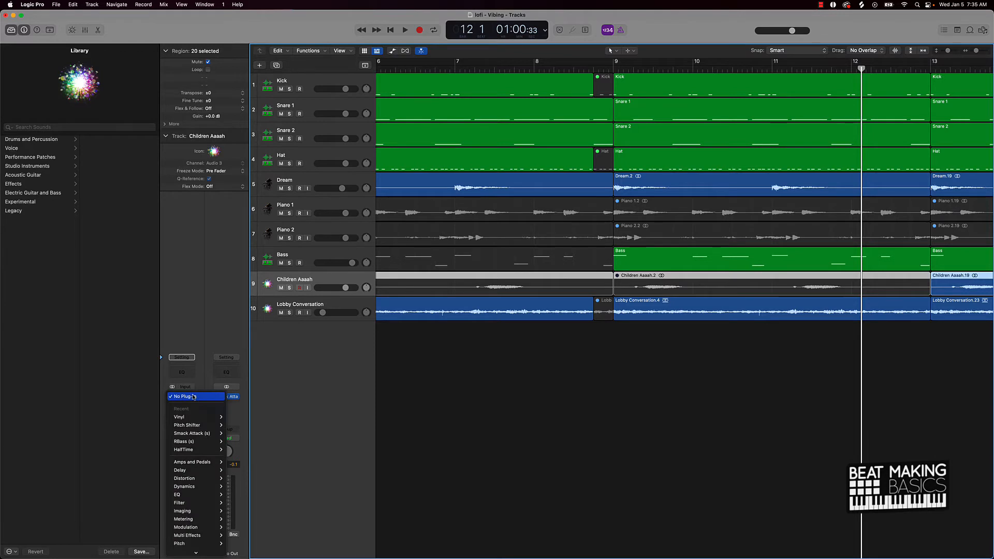
click(238, 417)
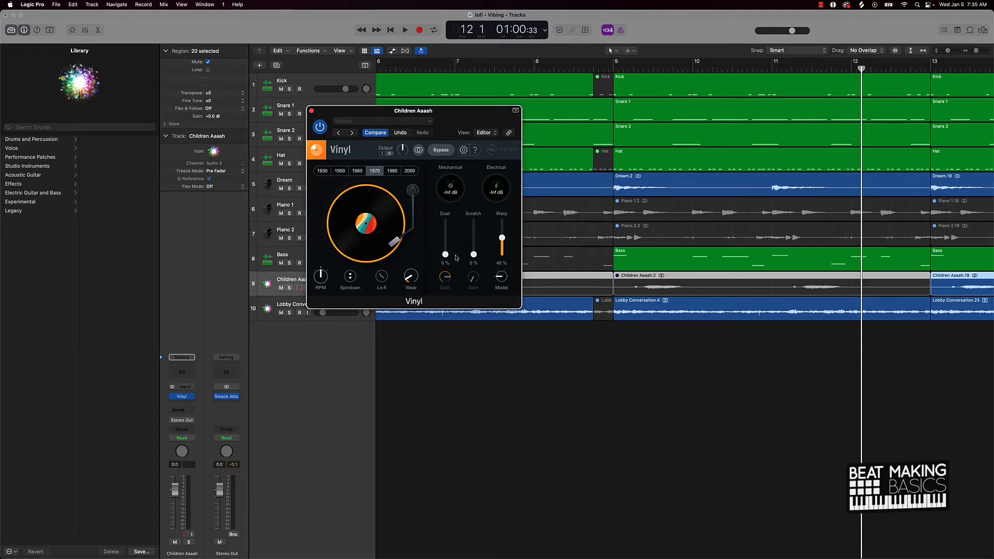
click(311, 112)
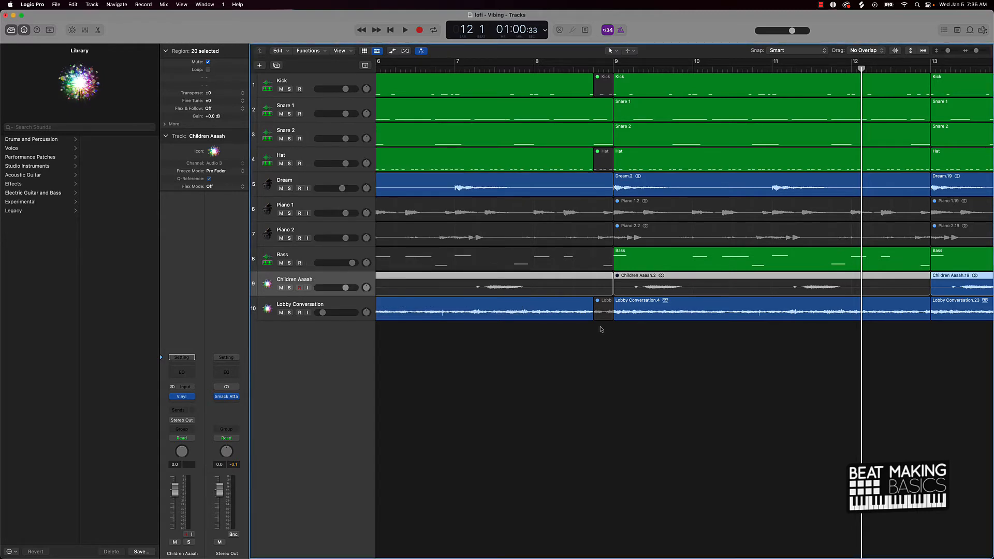
Add the Vinyl plug-in to the Lobby Conversation track with Dust at 0% and Warp at 34%, and close it.
scroll(601, 329, down, 8)
scroll(599, 329, right, 4)
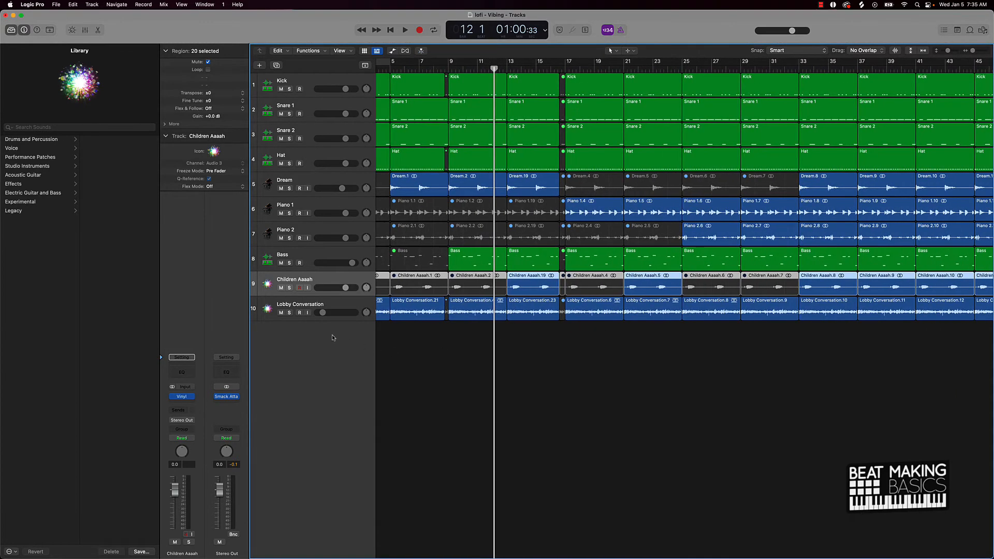
click(313, 306)
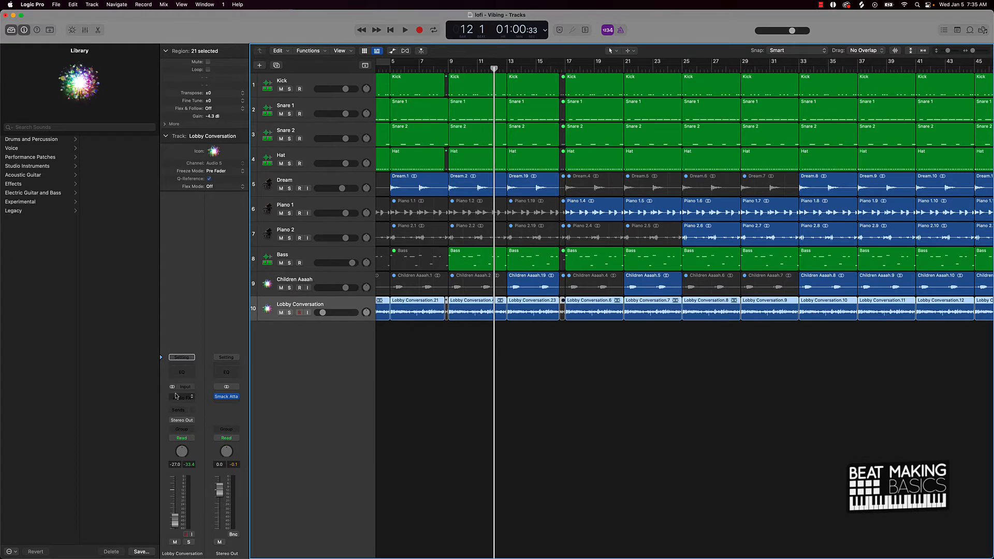
click(176, 396)
click(235, 418)
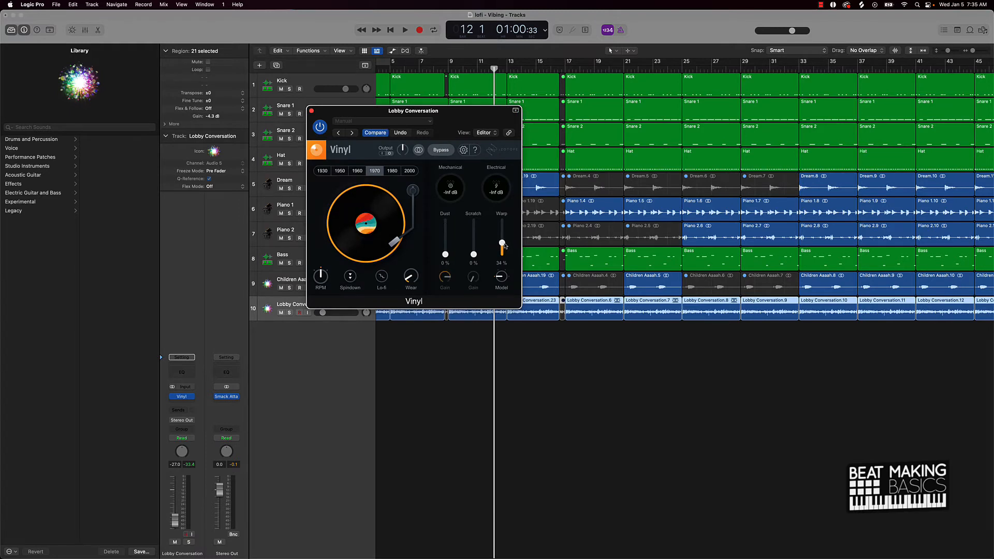
click(311, 110)
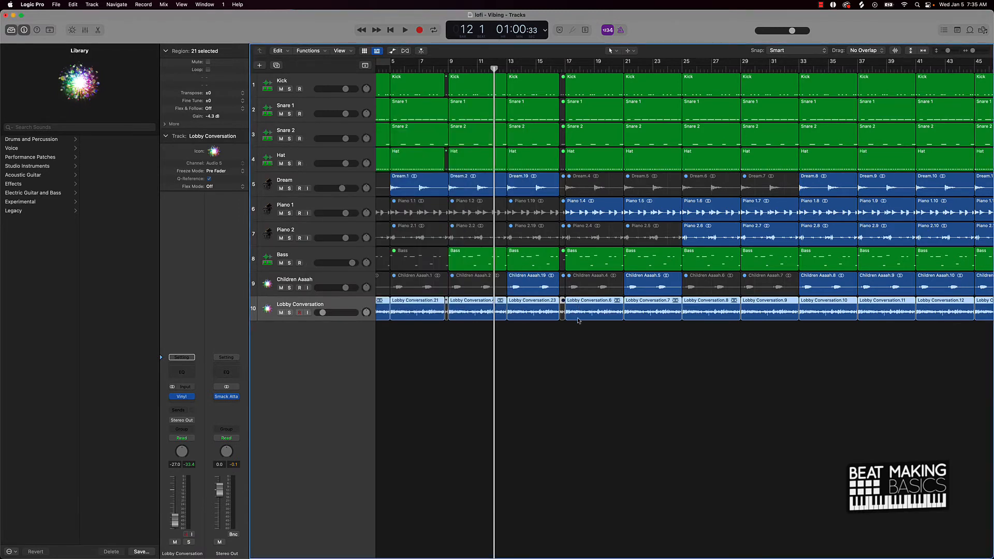
Audition the whole arrangement from the beginning, following the parts as they enter.
key(super+Left)
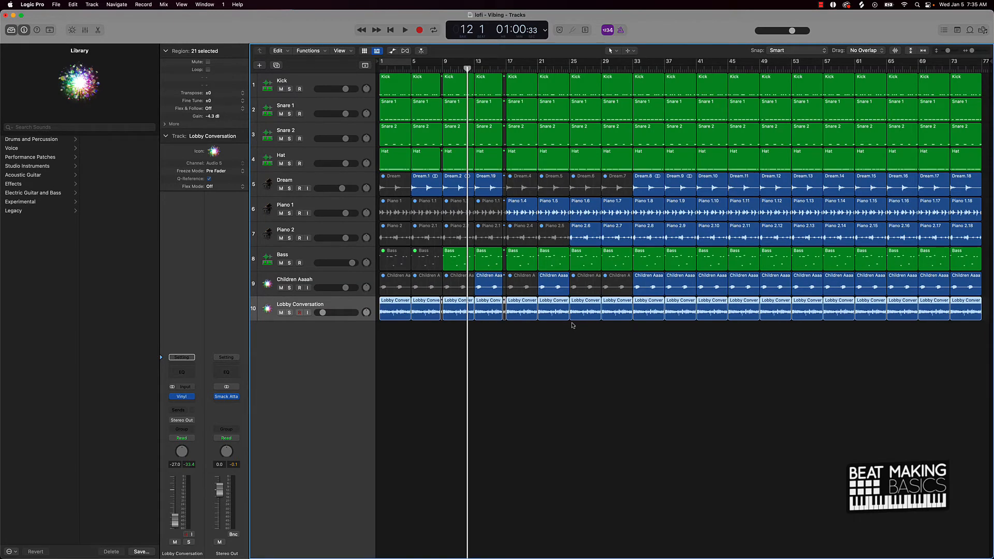
click(537, 333)
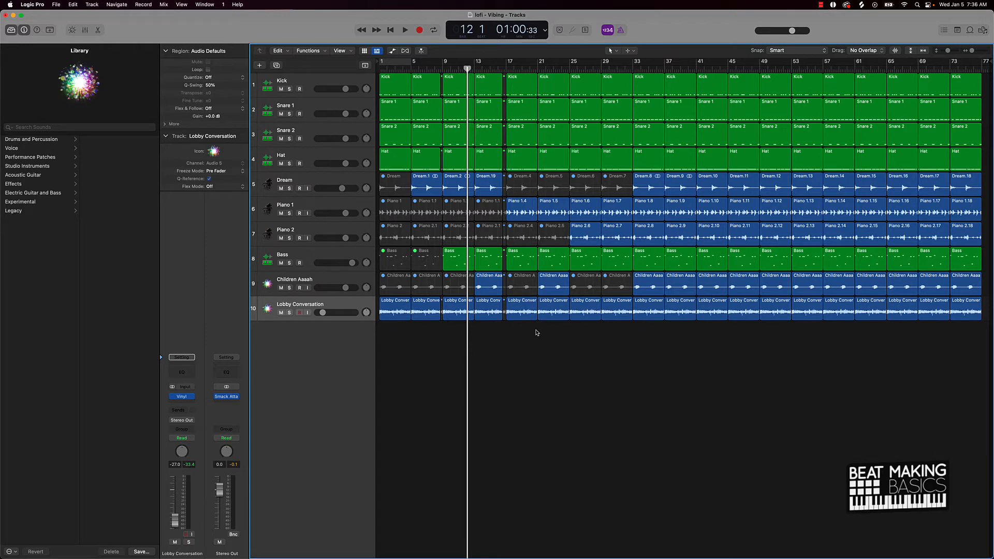
key(Return)
key(space)
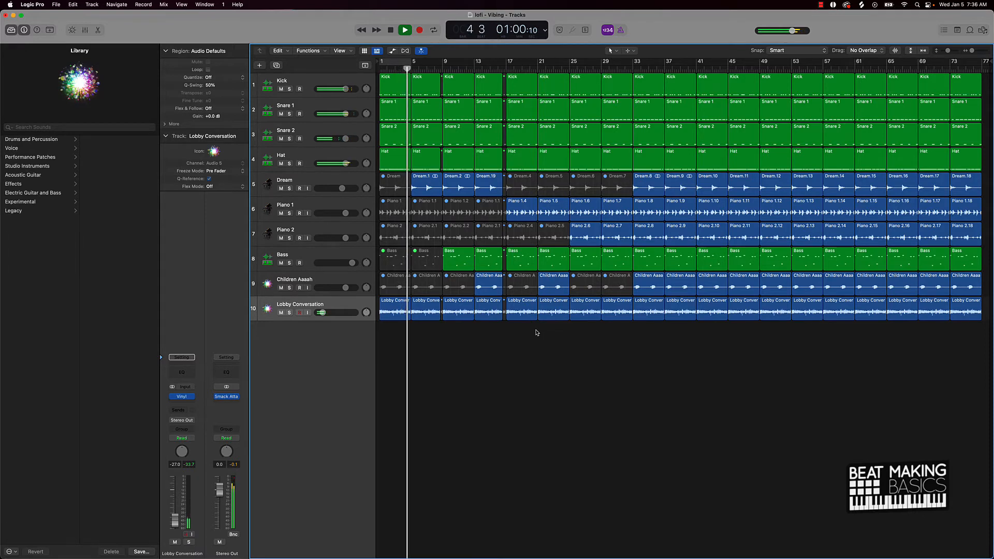
click(435, 287)
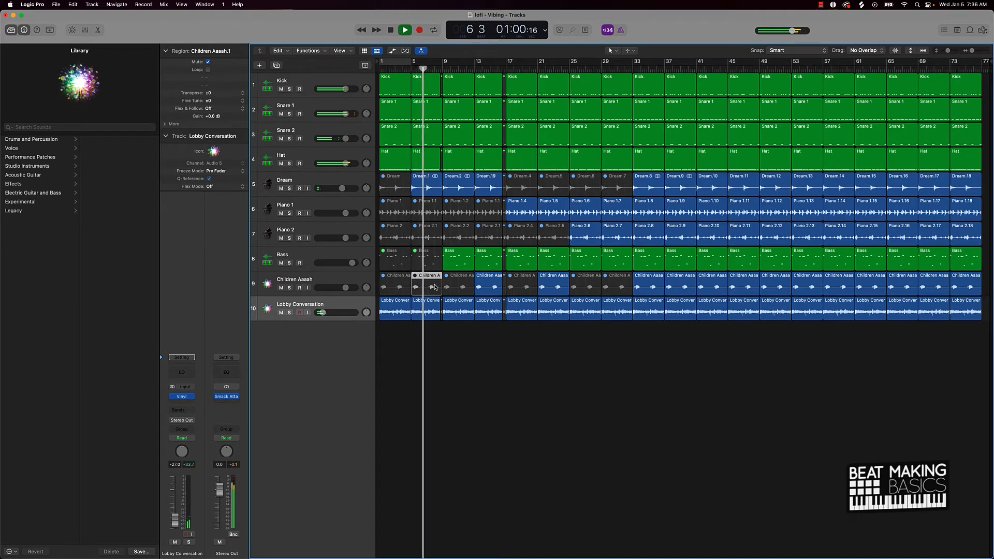
click(475, 328)
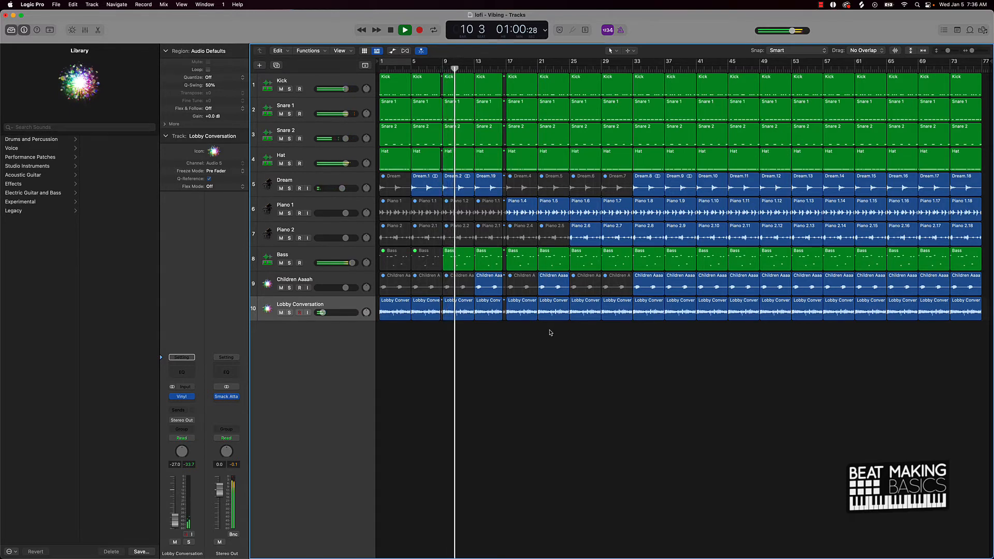
Delete the short muted region slices just before bar 17 on all tracks during playback.
key(super+Right)
key(super+Right)
key(super+Right)
key(super+Right)
key(super+Right)
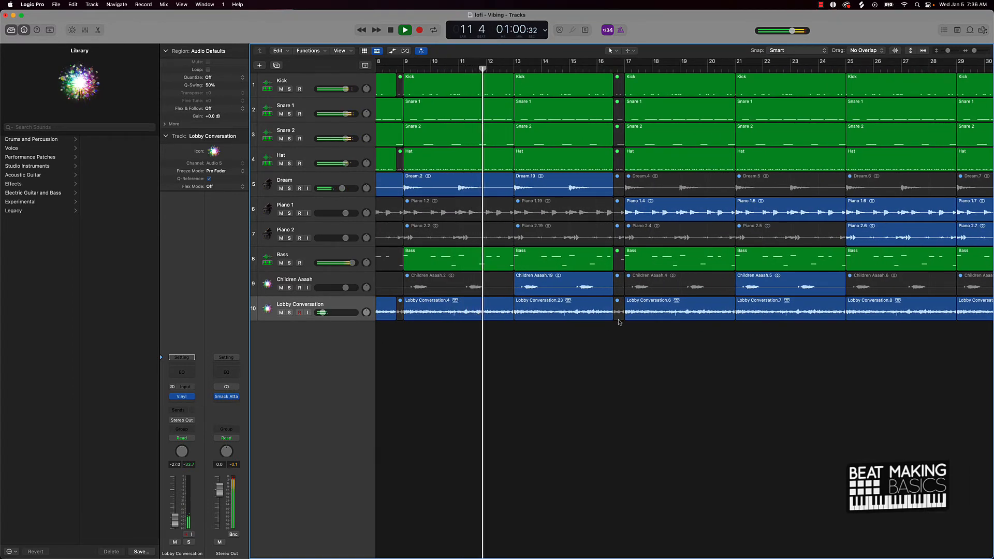
mouse_move(619, 327)
mouse_down()
mouse_move(634, 118)
mouse_move(617, 86)
mouse_move(600, 178)
mouse_move(596, 304)
mouse_move(613, 319)
mouse_up()
key(Delete)
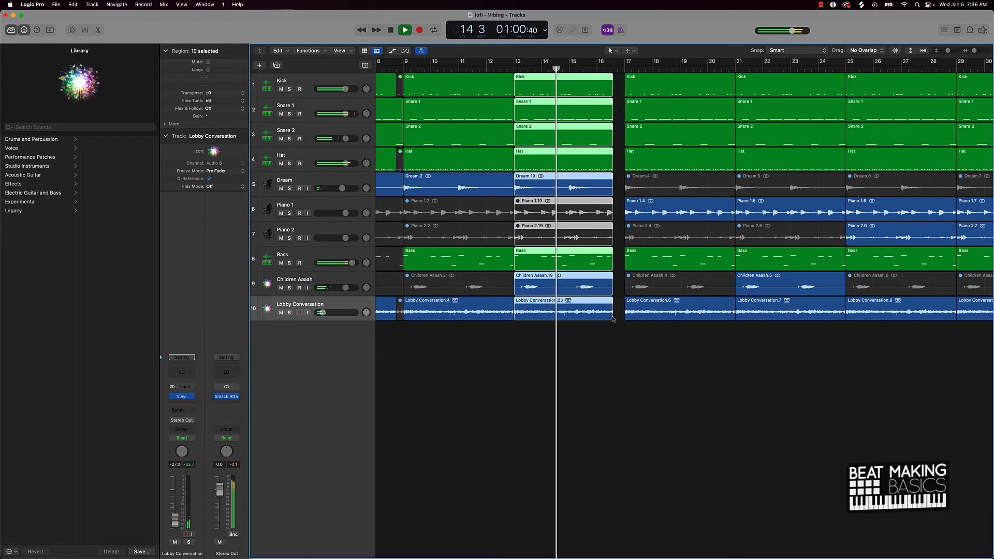
Extend the ends of all ten regions starting at bar 13 to about beat 4 of bar 16.
key(super+Right)
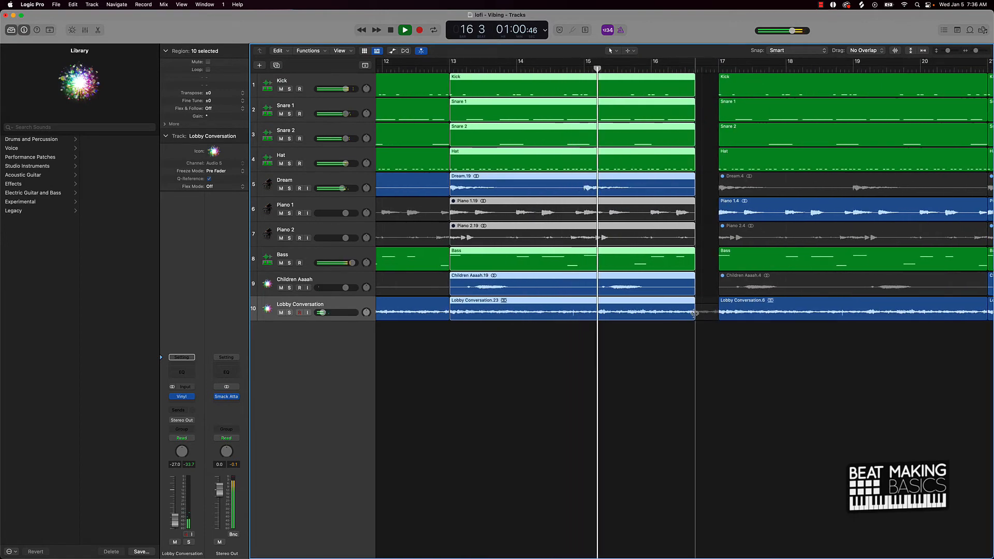
drag(695, 313, 701, 313)
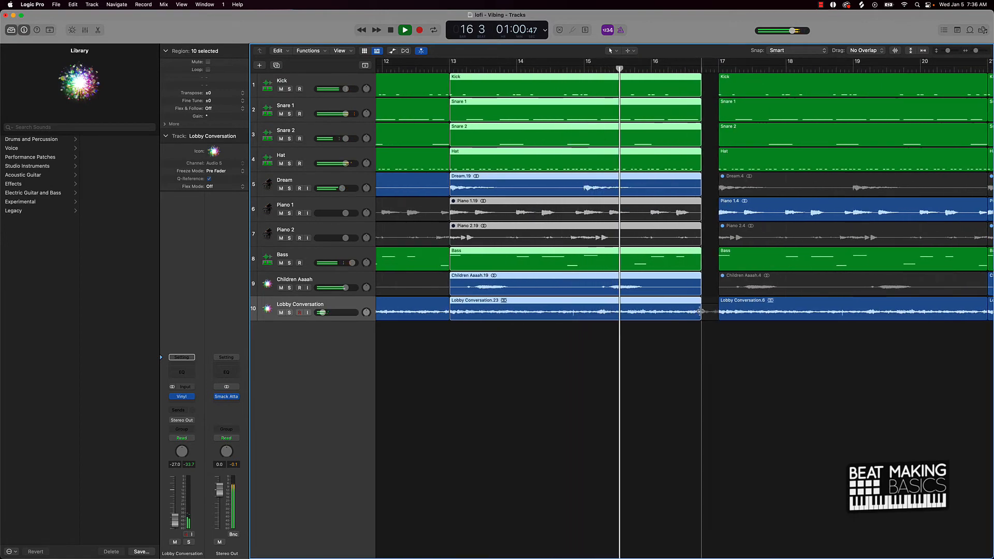
click(702, 341)
scroll(694, 340, right, 2)
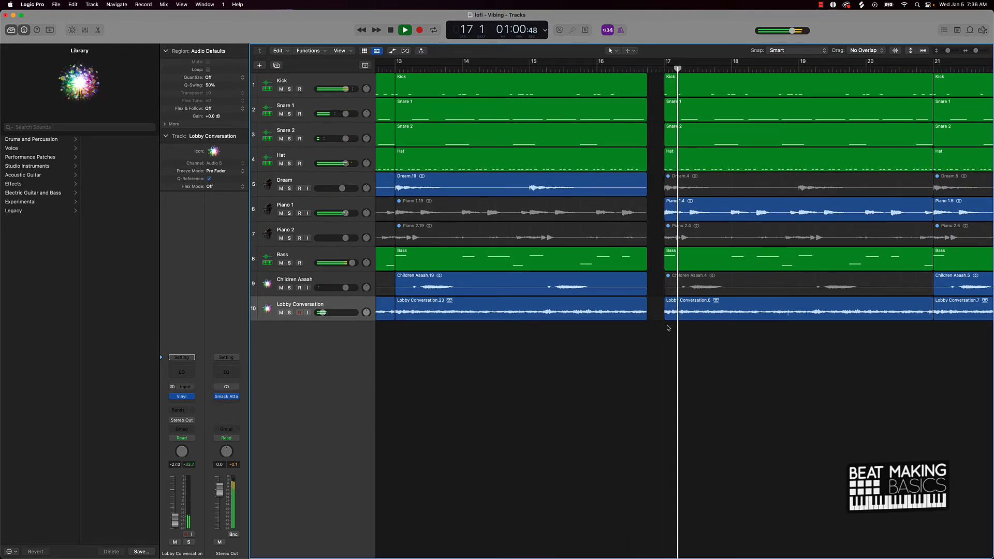
Audition bars 17 to 28 with the drum tracks muted, bringing Snare 1 and Snare 2 back in before stopping playback.
key(super+Left)
key(super+Left)
key(super+Left)
key(super+Left)
key(super+Left)
key(super+Left)
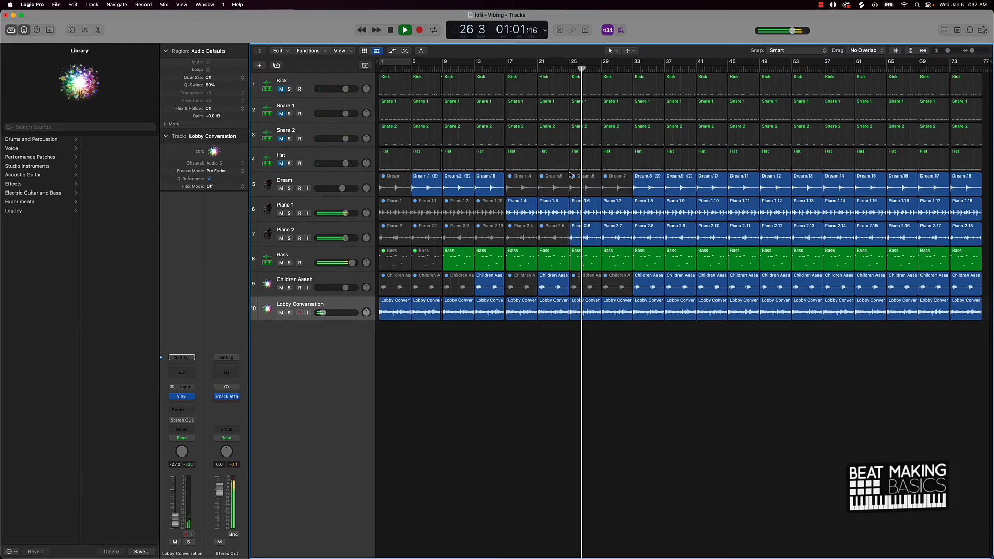
scroll(570, 175, up, 3)
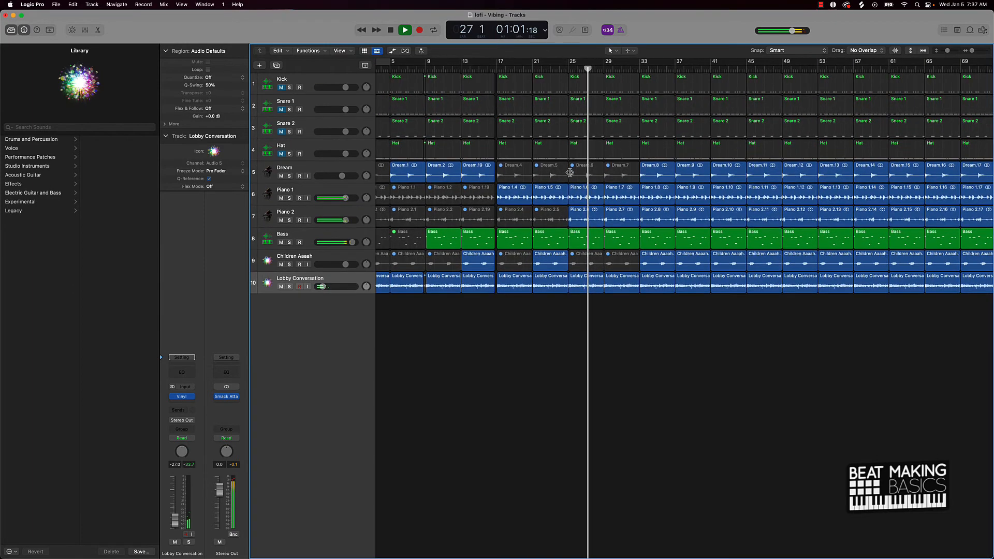
scroll(570, 172, up, 2)
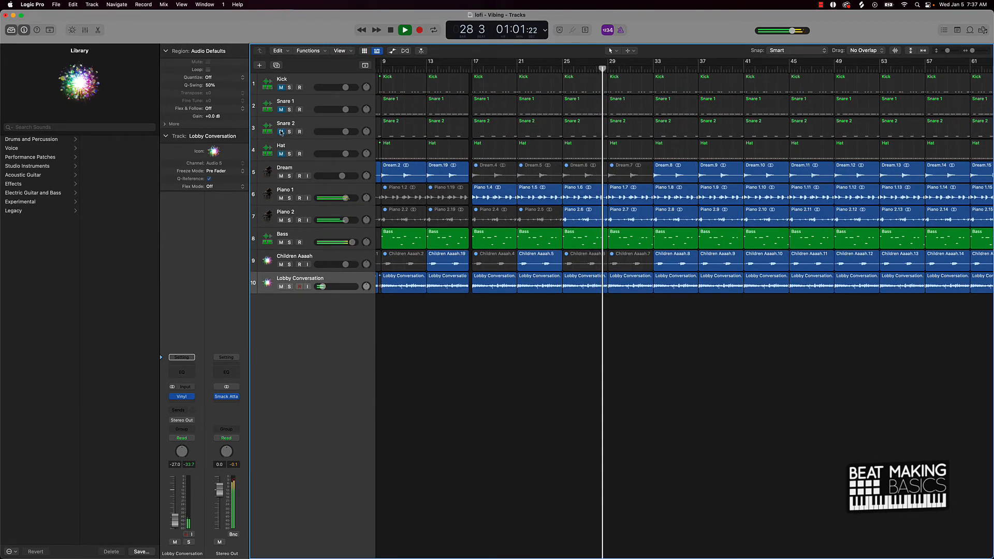
drag(281, 133, 281, 109)
key(space)
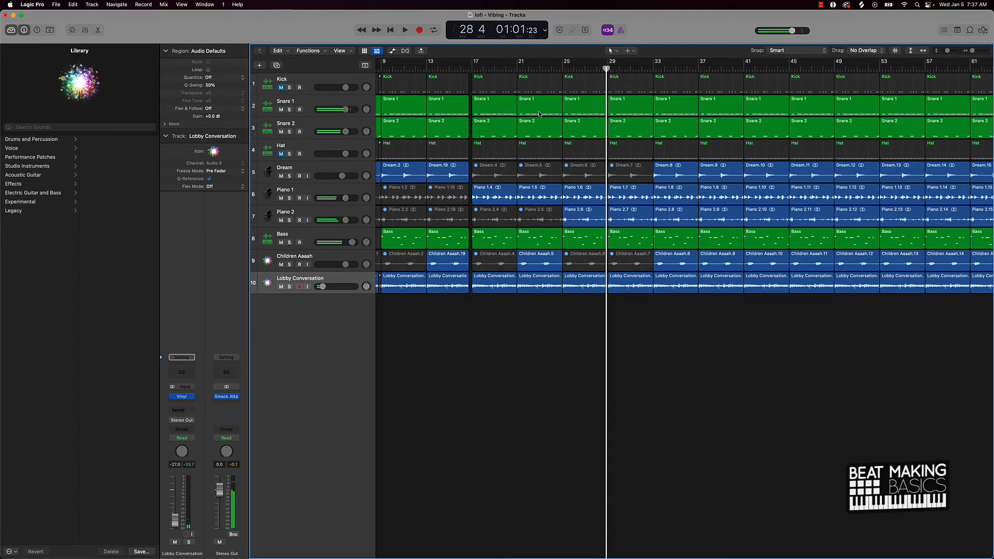
Split the Snare 1 and Snare 2 regions starting at bar 25 at beat 4 of bar 28.
key(super+Right)
key(super+Right)
key(super+Right)
key(super+Right)
key(super+Right)
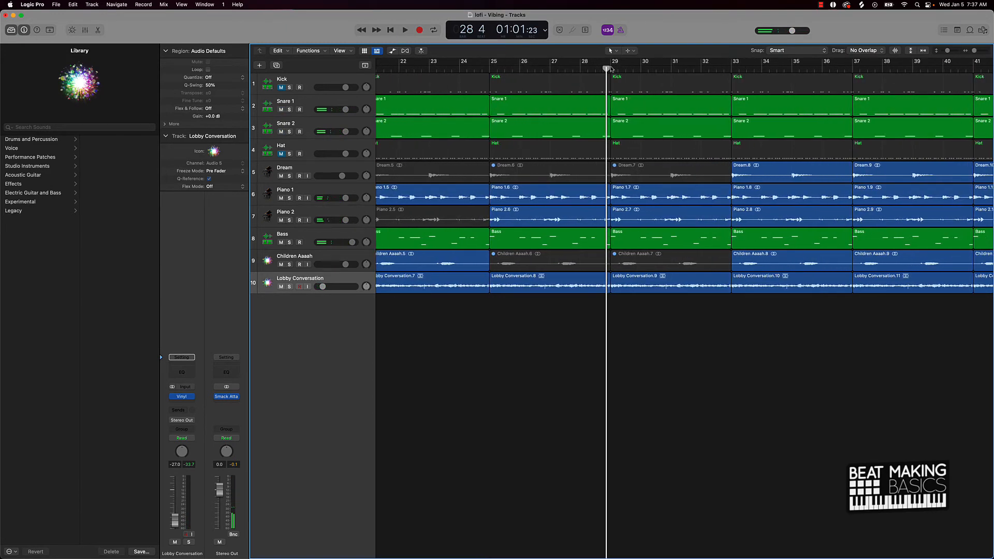
drag(611, 69, 602, 69)
click(592, 112)
shift+click(585, 124)
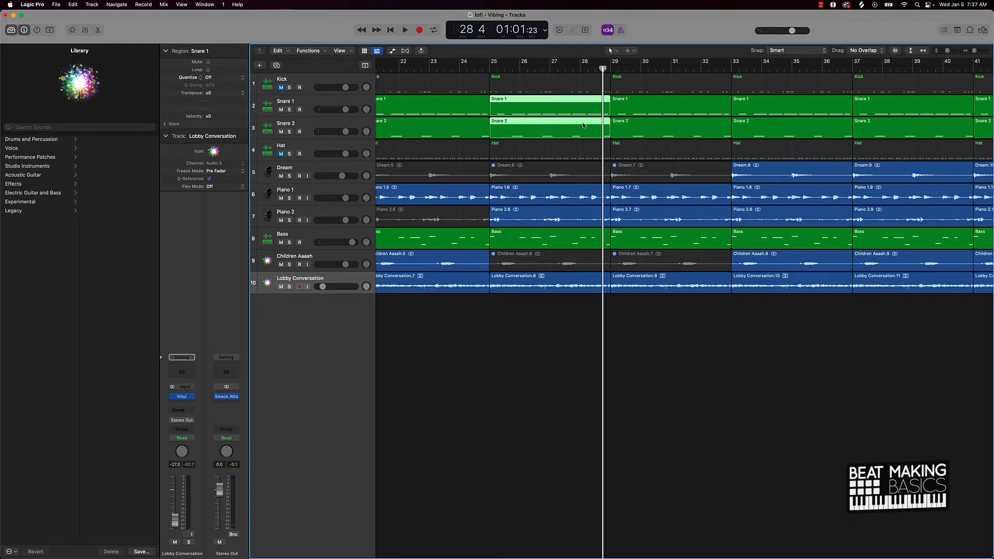
key(super+t)
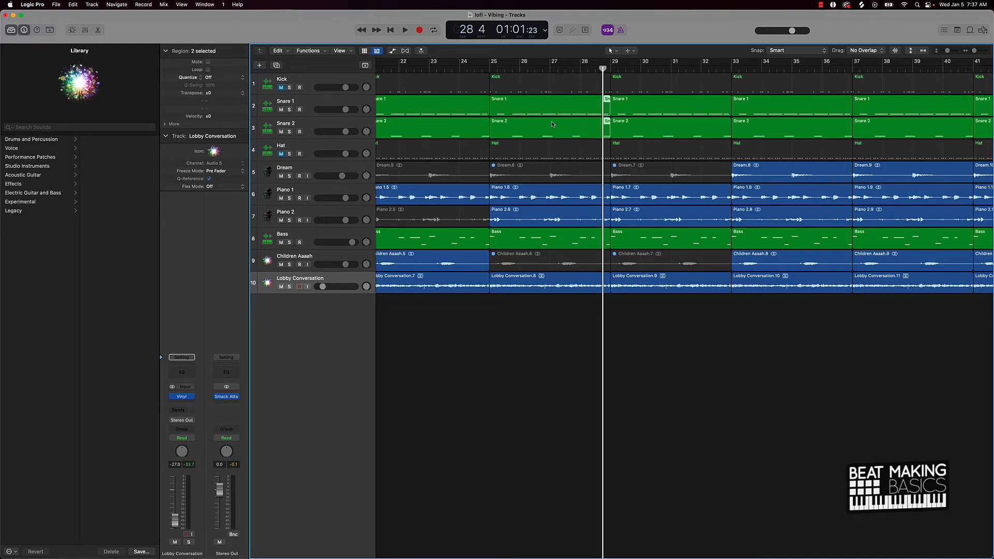
Mute the Kick, Snare 1, Snare 2 and Hat regions spanning bars 25 to 28.
scroll(553, 125, left, 5)
shift+click(591, 151)
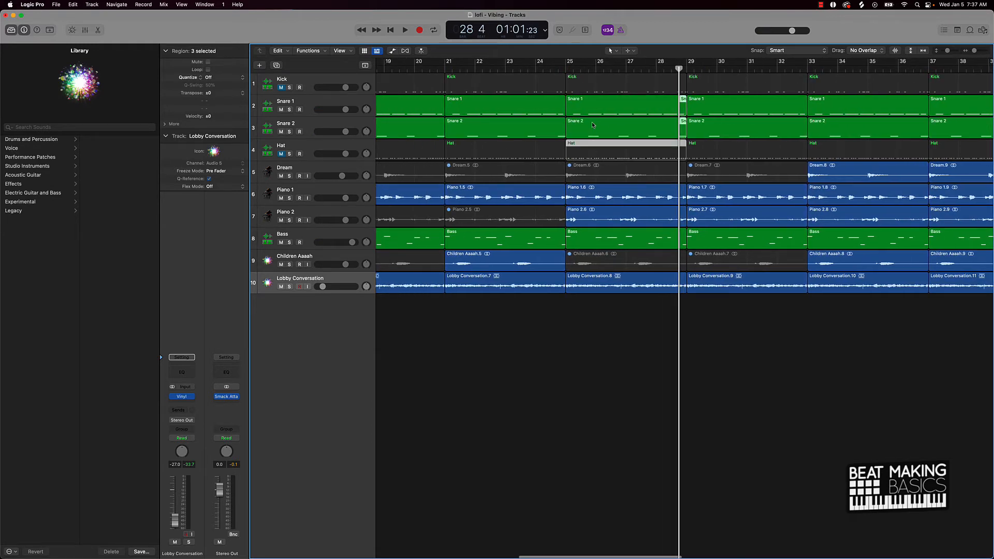
shift+click(592, 129)
shift+click(593, 109)
shift+click(594, 88)
key(ctrl+m)
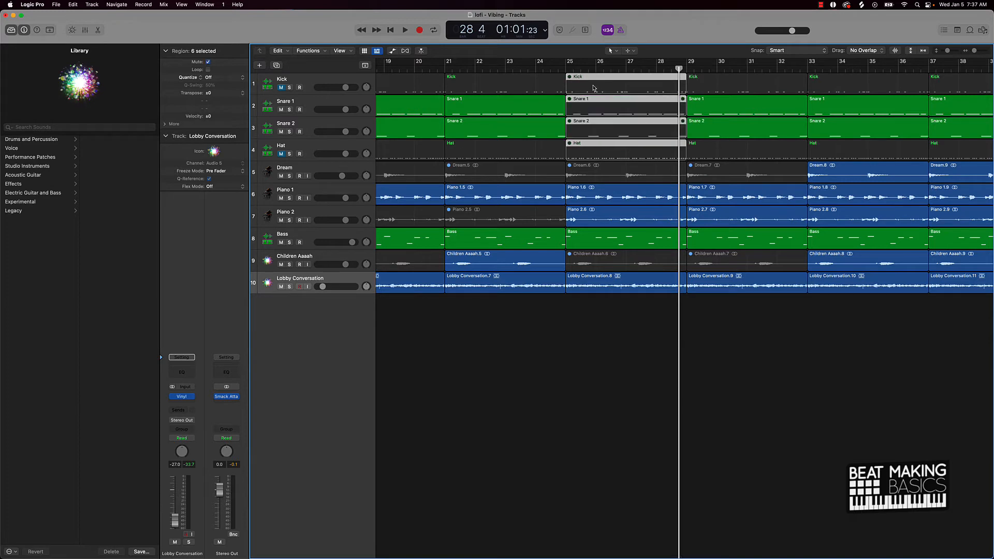
Unmute the short Snare 1 and Snare 2 slices just before bar 29, and unmute the Kick and Hat tracks.
click(686, 359)
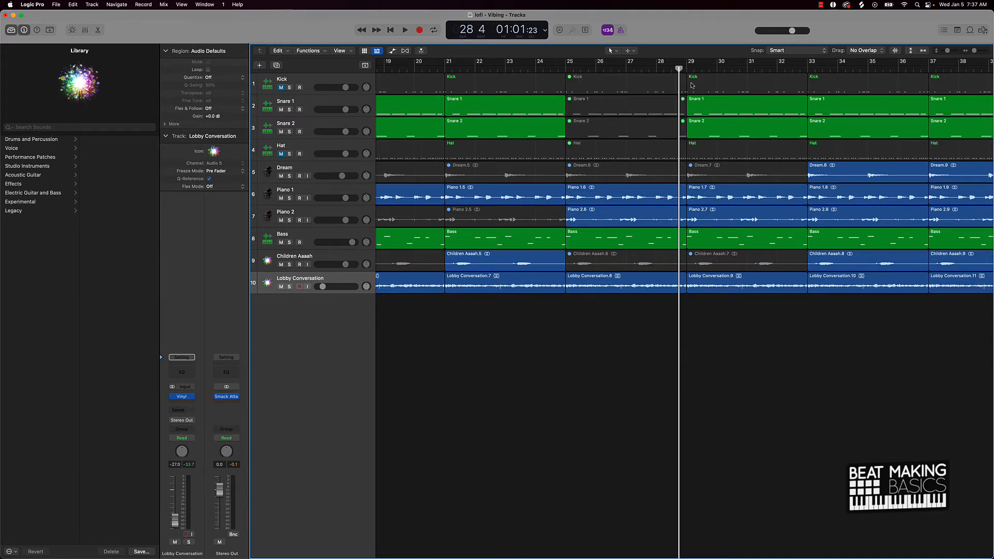
click(683, 106)
shift+click(683, 124)
key(ctrl+m)
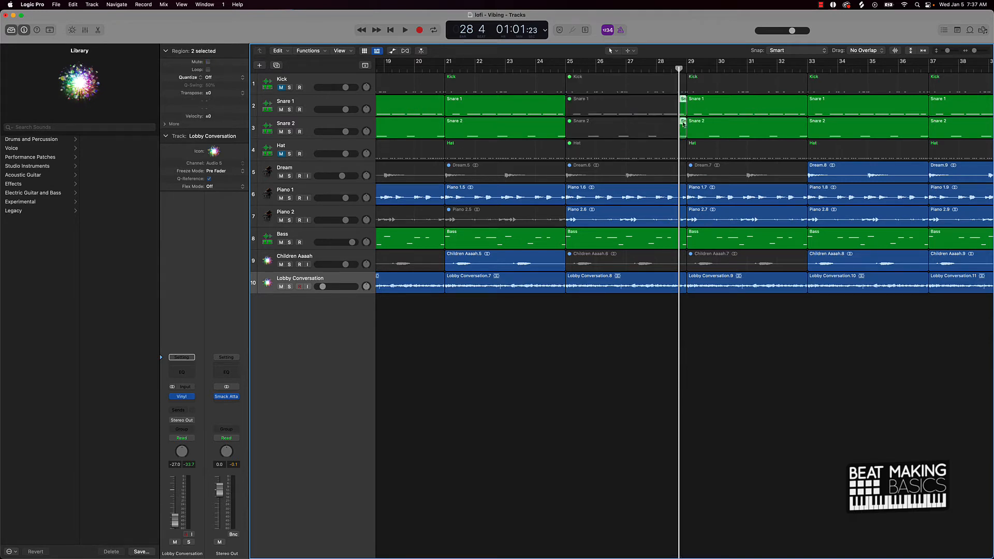
click(281, 87)
click(281, 154)
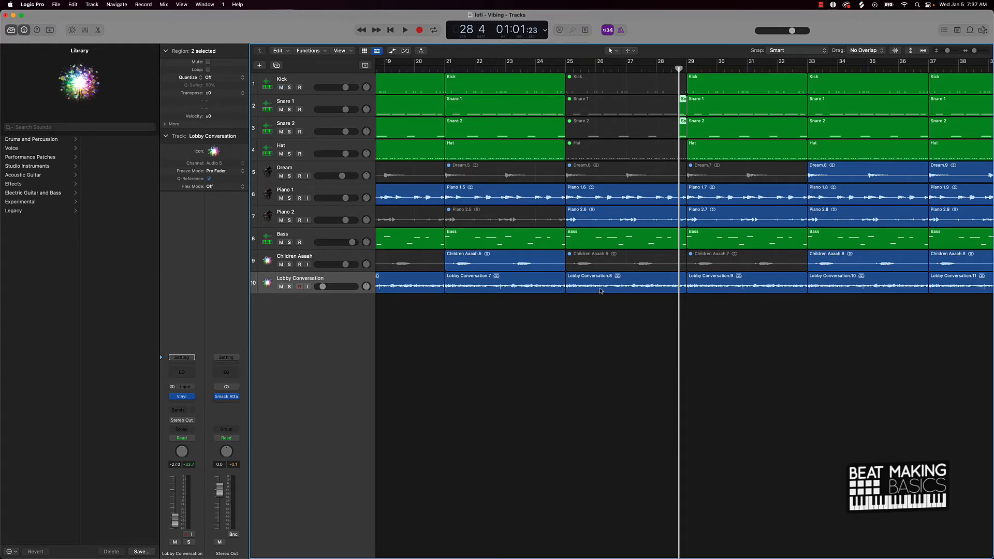
Play the arrangement from about bar 23 to check the drum dropout at bar 25.
click(588, 313)
scroll(586, 310, down, 5)
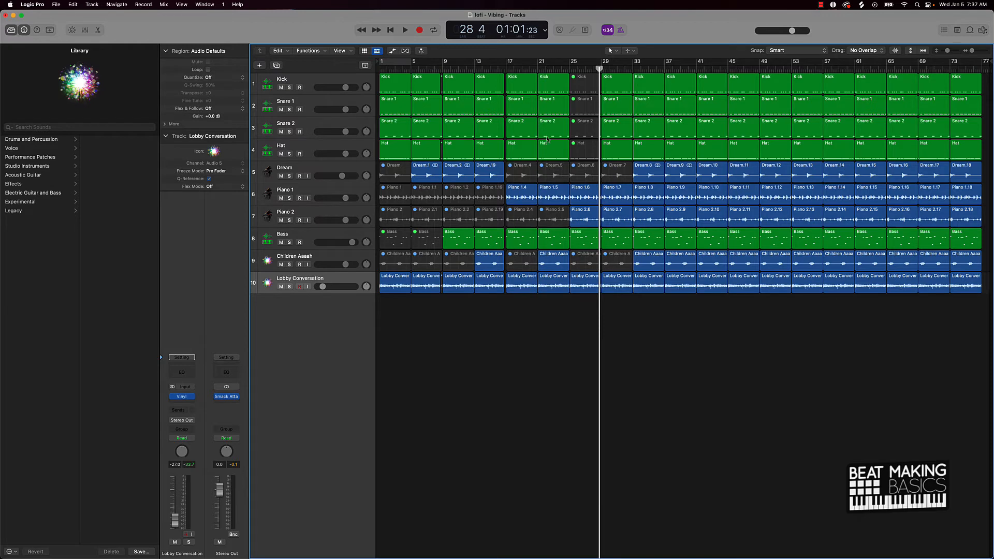
click(557, 68)
key(space)
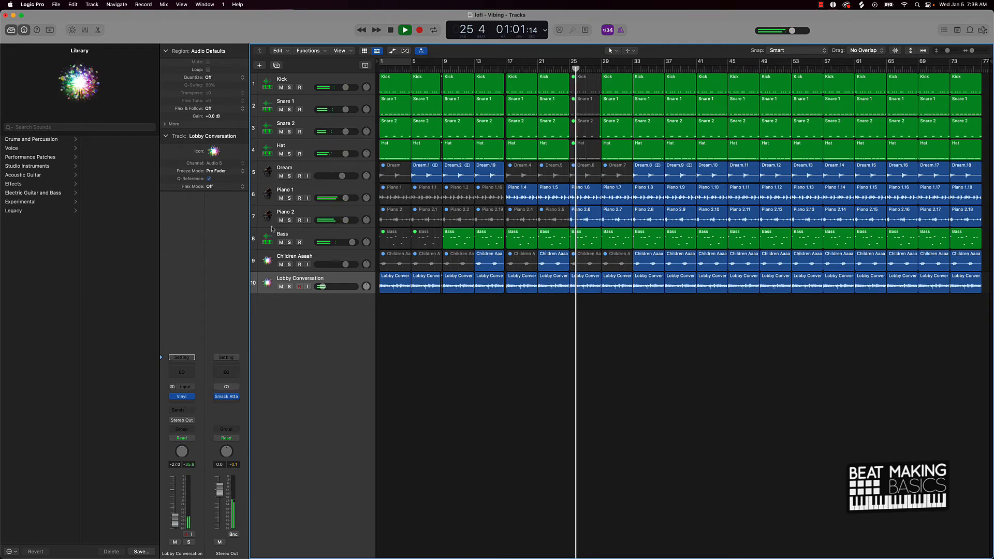
Insert the ValhallaRoom reverb on the Piano 2 track after the Vinyl effect.
click(305, 212)
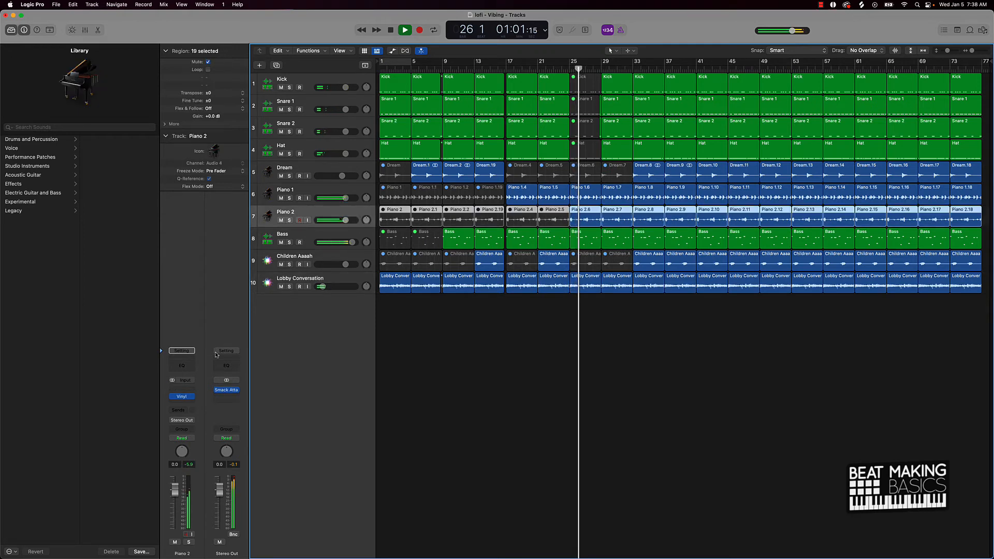
click(189, 397)
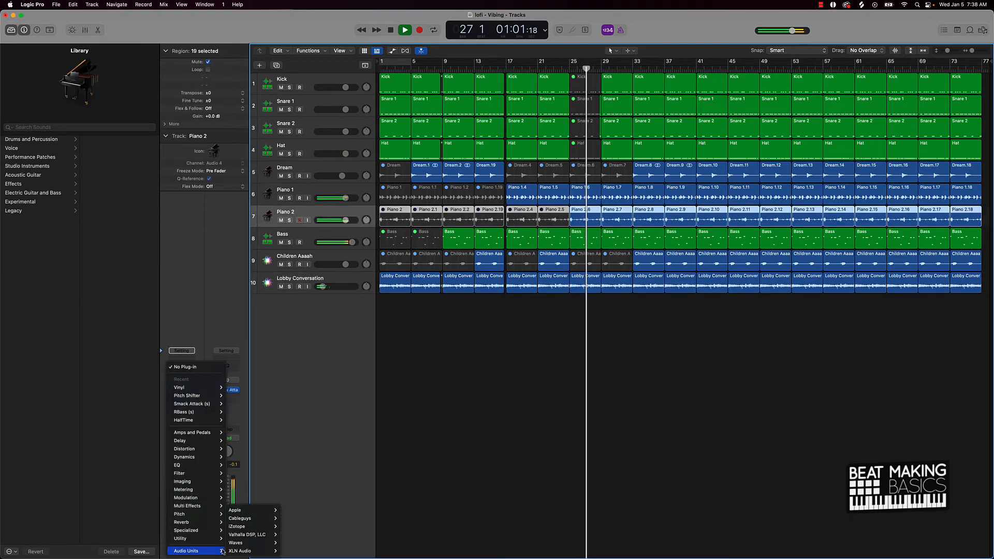
mouse_move(197, 550)
mouse_move(242, 542)
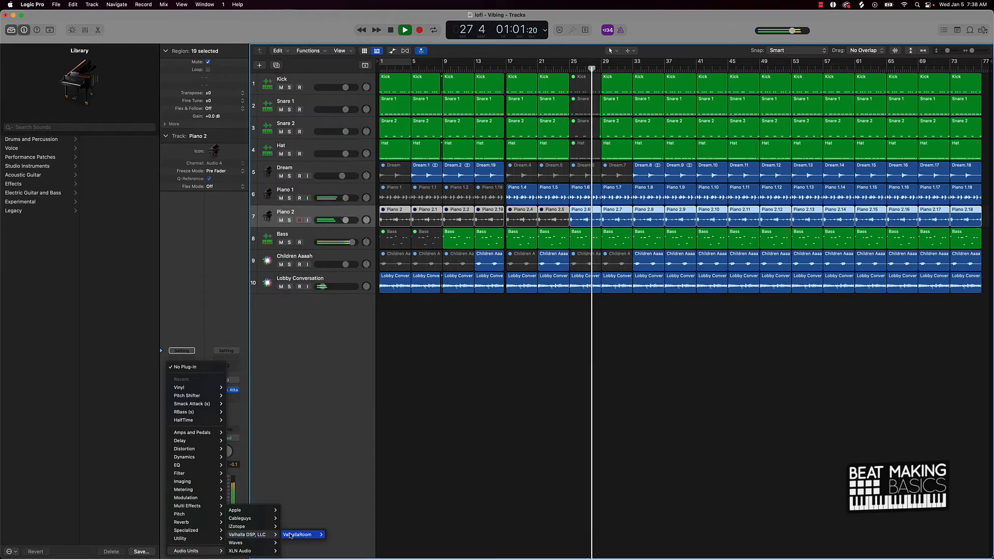
mouse_move(299, 534)
click(335, 534)
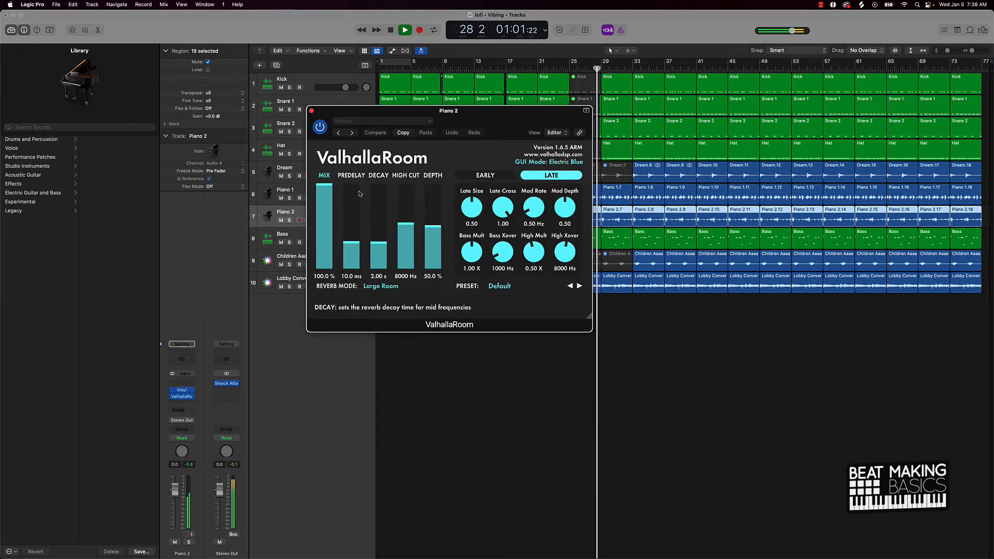
Set Piano 2's ValhallaRoom reverb to 4.4 ms predelay, 2.38 s decay and 44.4% mix.
drag(354, 250, 355, 252)
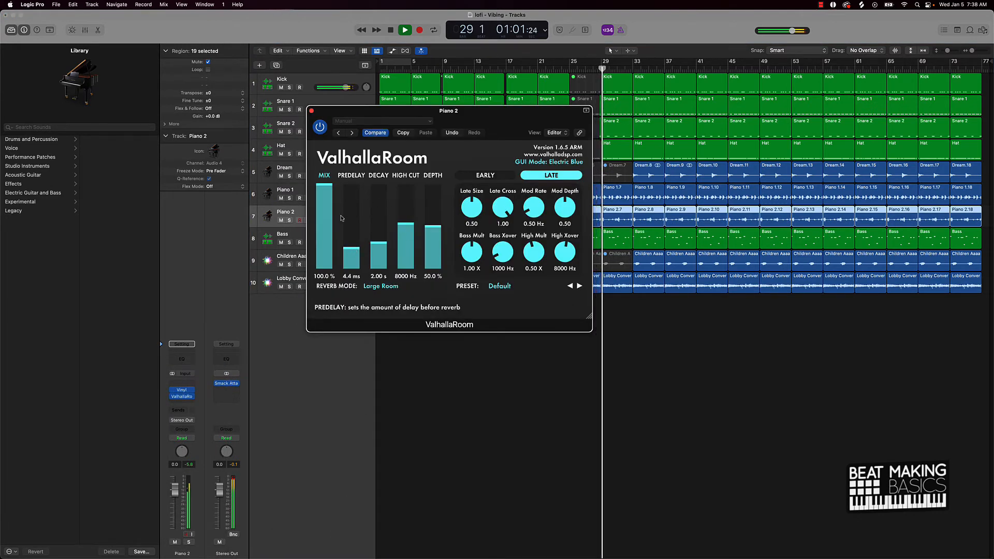
drag(324, 187, 324, 216)
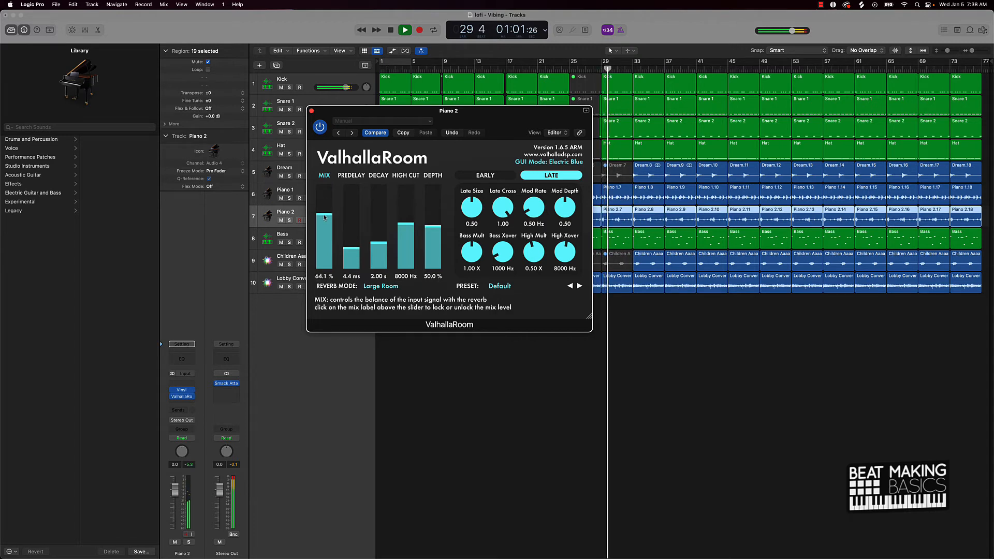
drag(377, 243, 376, 243)
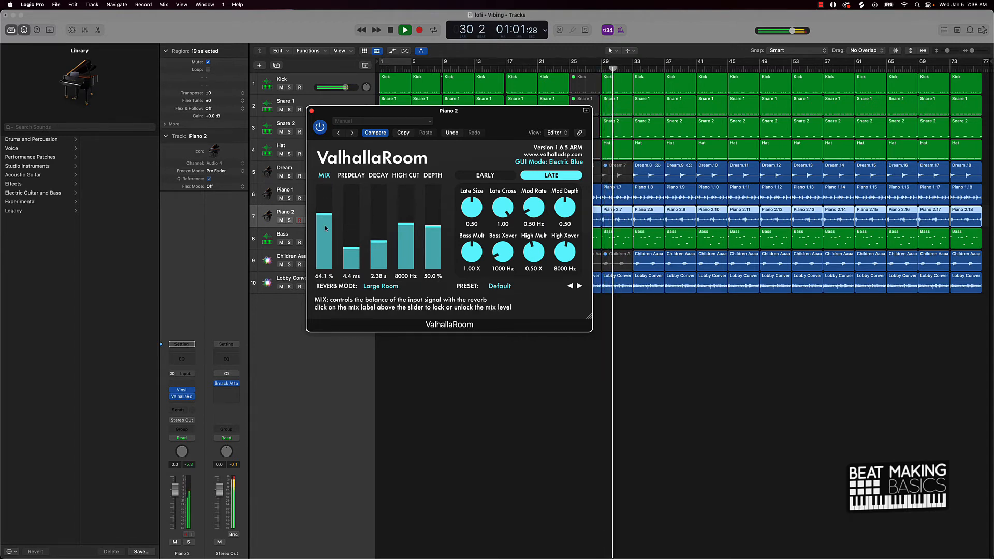
drag(322, 215, 322, 234)
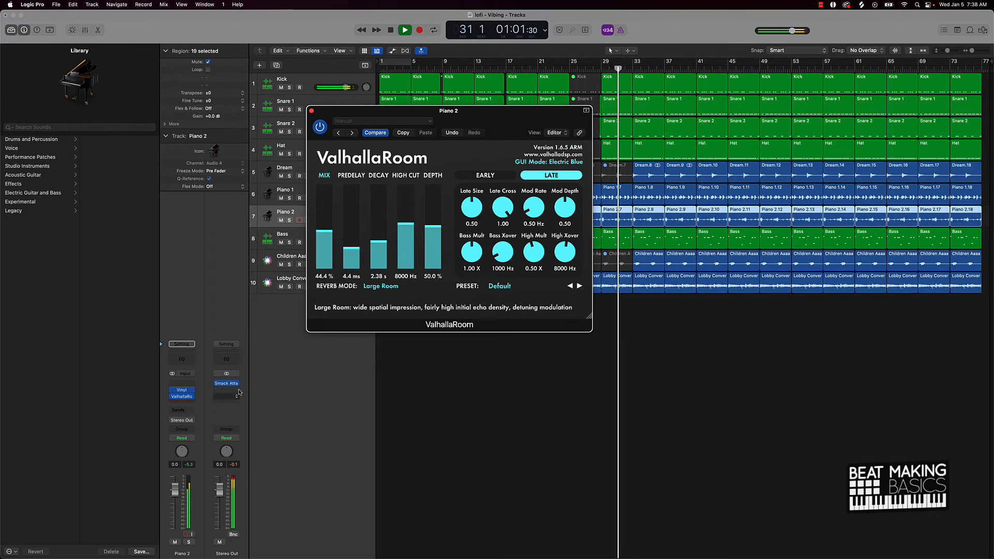
Lower the Piano 2 track level to -2.2 dB, stop playback and close the reverb window.
drag(175, 489, 175, 494)
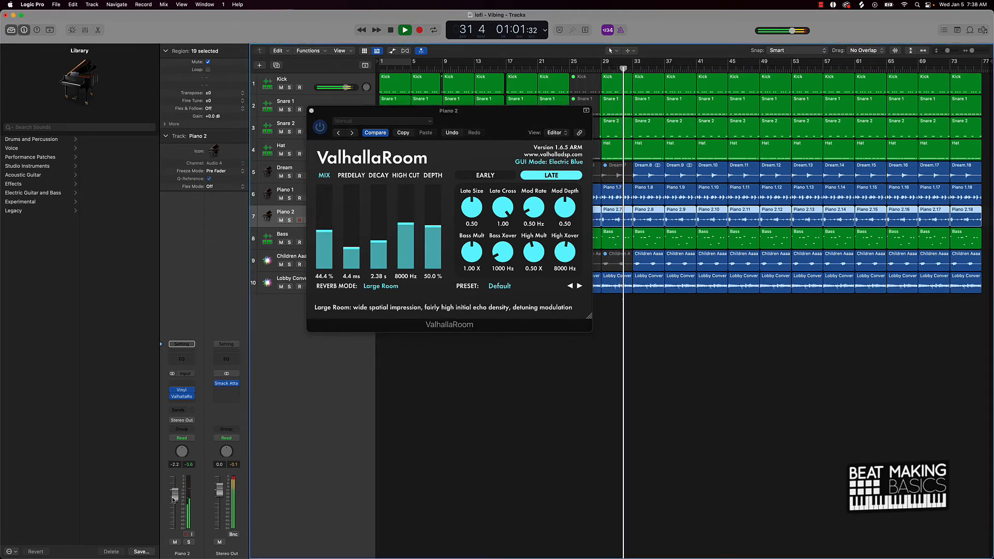
key(space)
click(312, 112)
click(552, 317)
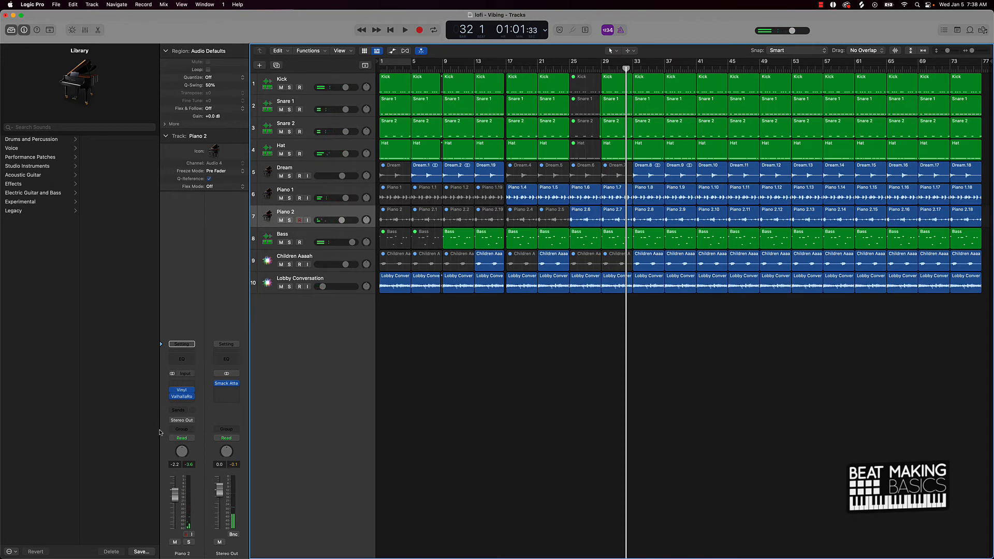
Reopen Piano 2's ValhallaRoom reverb, set the predelay to 1.3 ms and close its window.
mouse_move(181, 397)
click(182, 396)
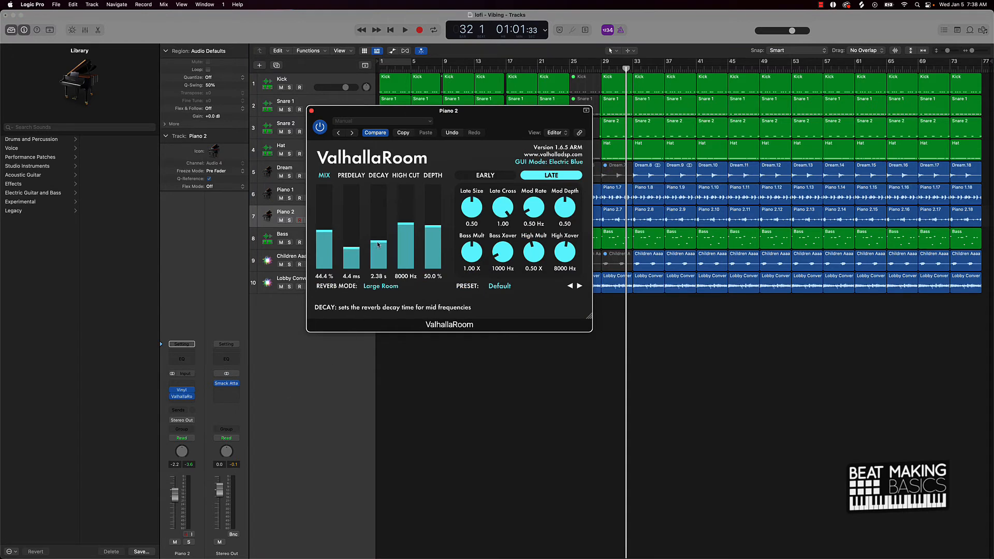
drag(351, 249, 355, 256)
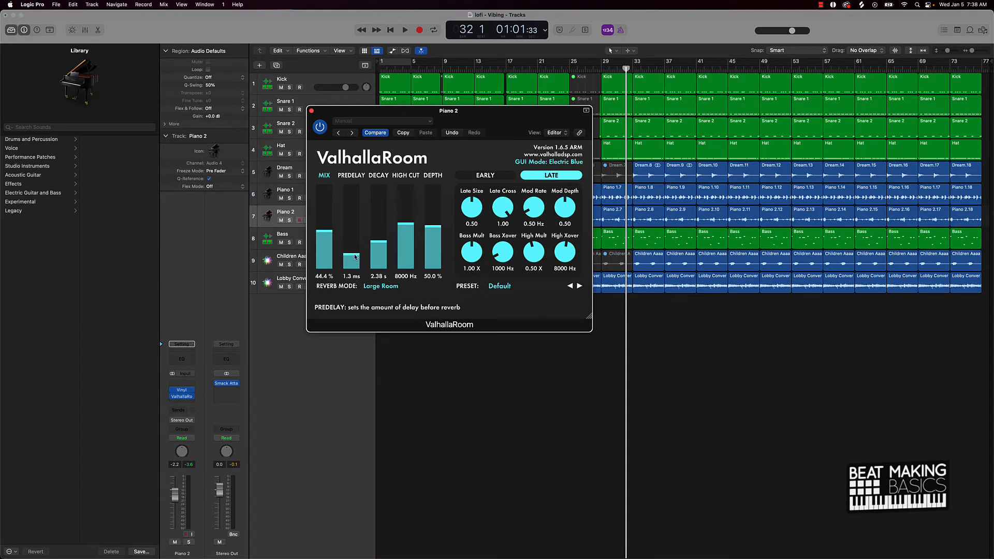
click(312, 110)
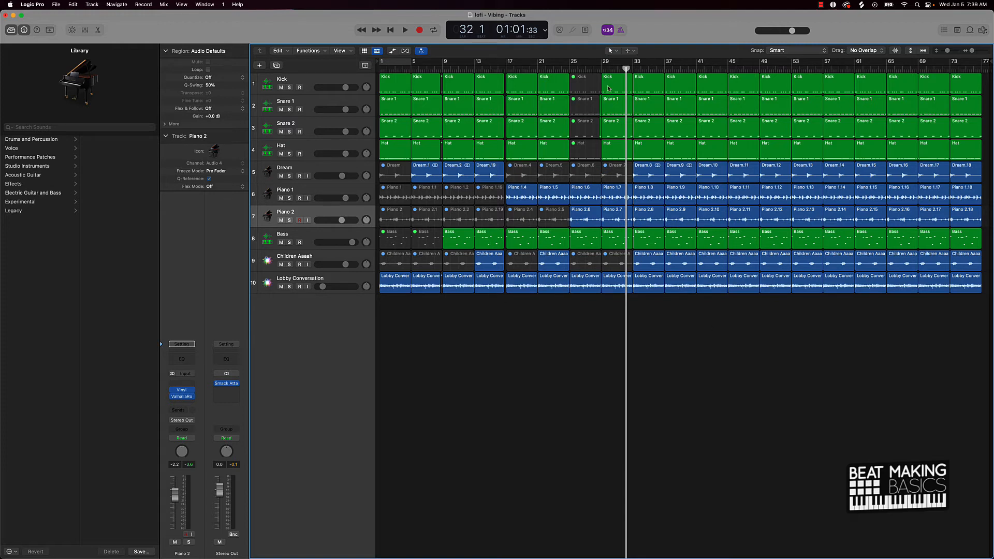
Split the Kick and Hat regions starting at bar 21 at beat 3 of bar 24.
click(558, 68)
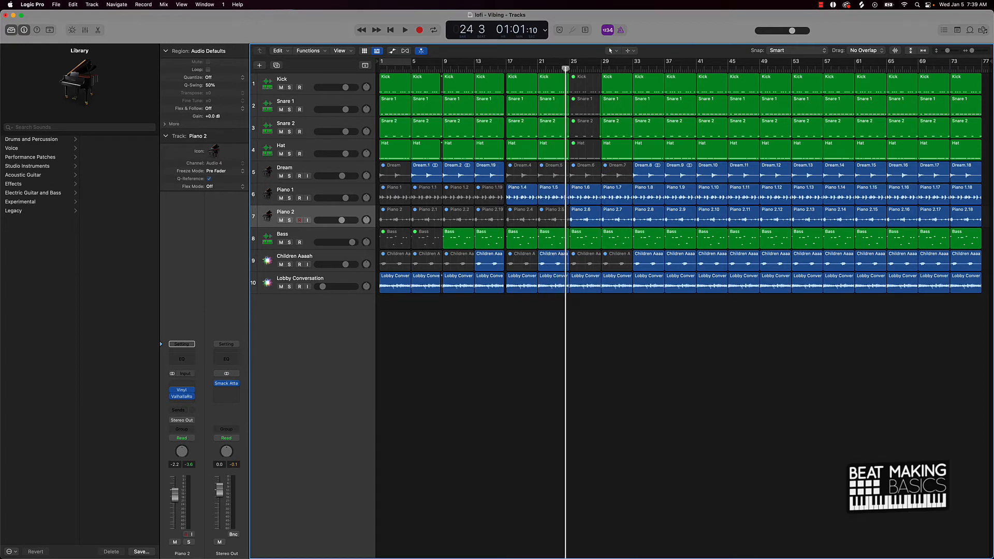
click(560, 159)
shift+click(555, 89)
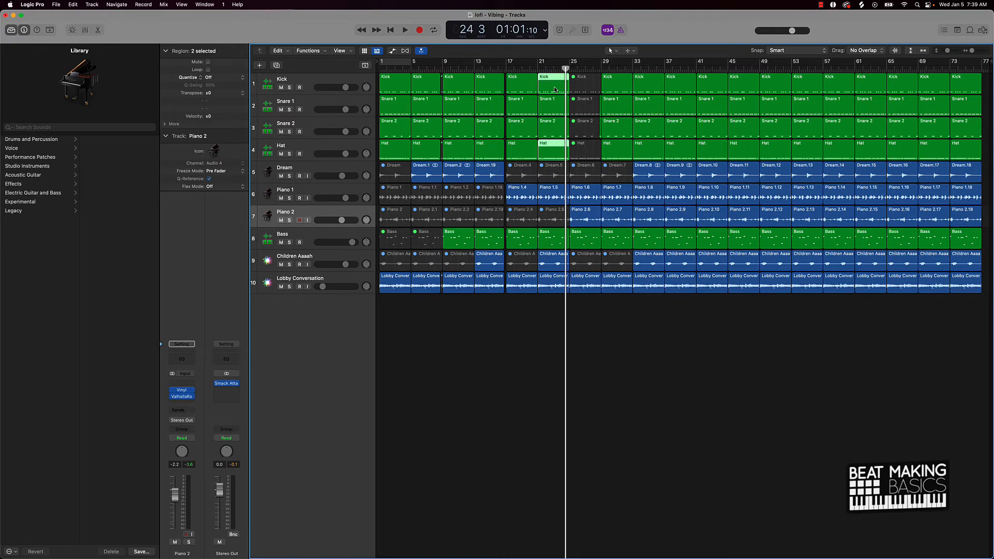
key(super+t)
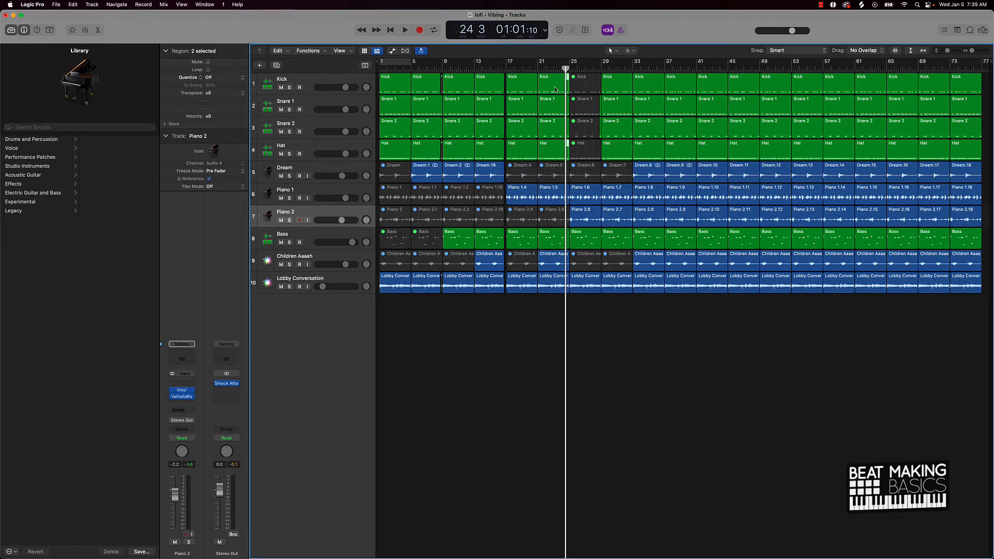
shift+click(558, 194)
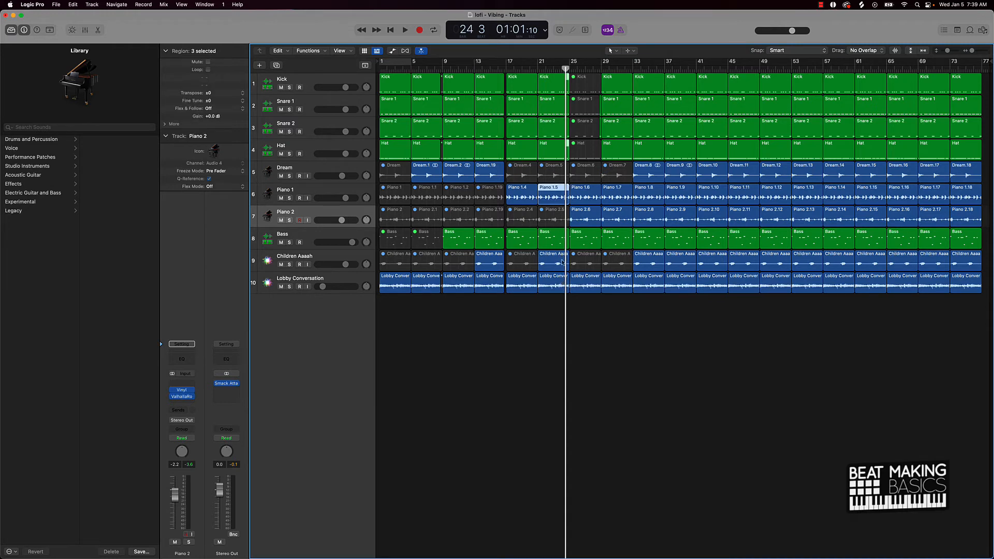
shift+click(557, 199)
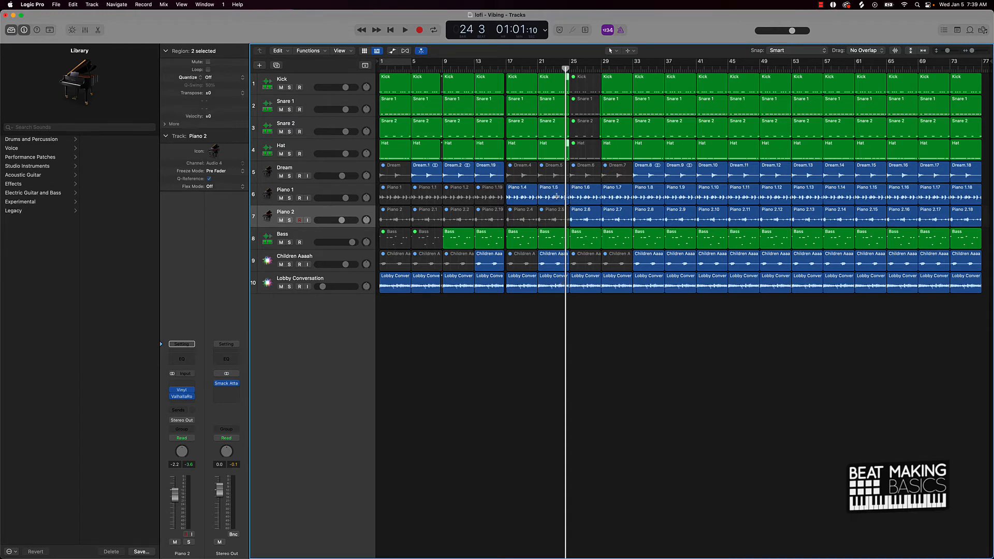
key(Delete)
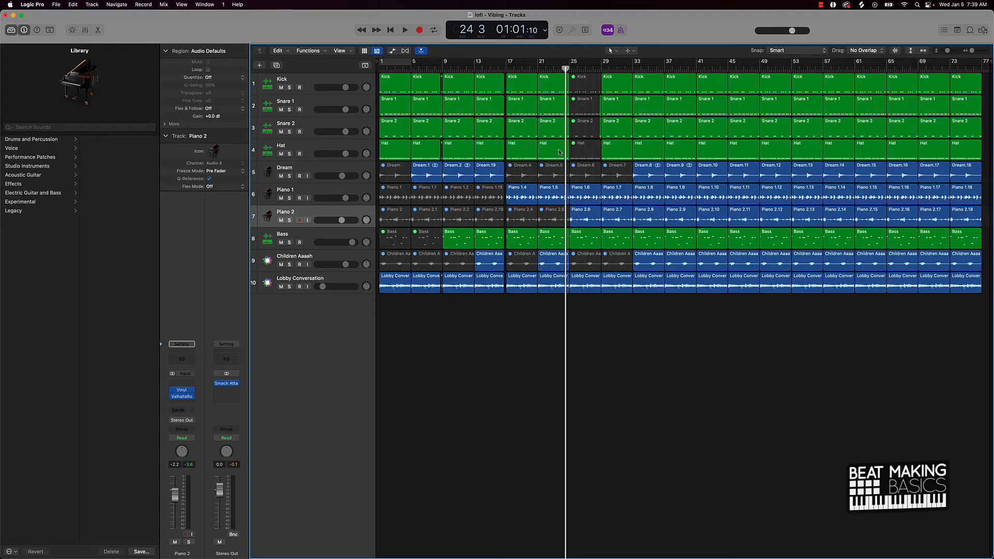
Mute the short Kick and Hat slices between beat 3 of bar 24 and bar 25.
key(super+Right)
key(super+Right)
key(super+Right)
key(super+Right)
key(super+Right)
key(super+Right)
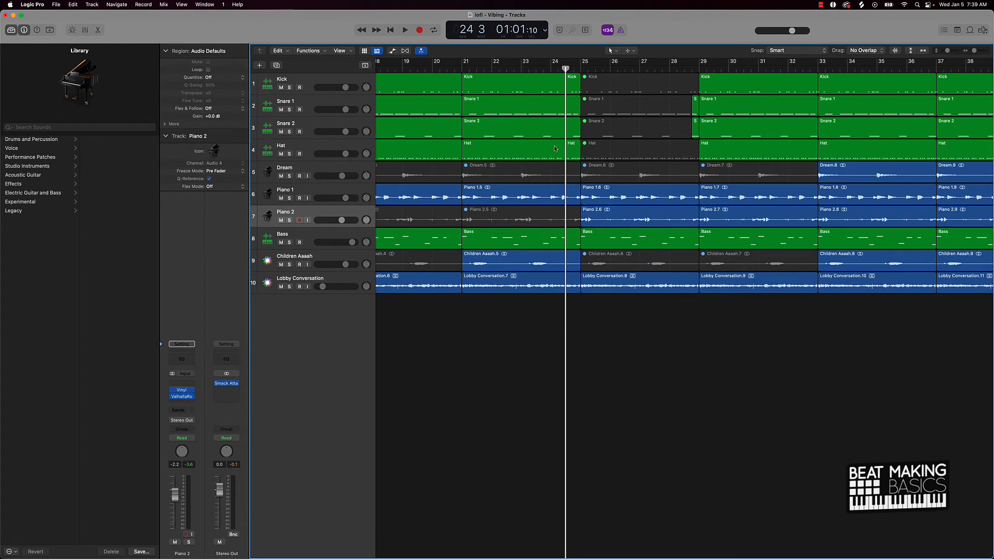
click(555, 148)
click(572, 152)
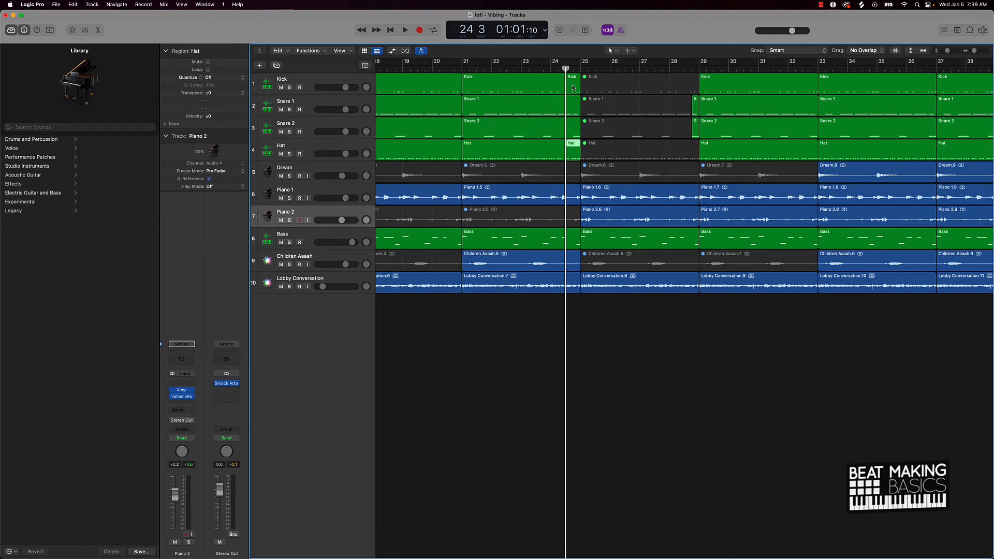
shift+click(573, 80)
key(ctrl+m)
Play the arrangement from bar 23 to check the Kick and Hat cut before bar 25, then stop playback.
key(comma)
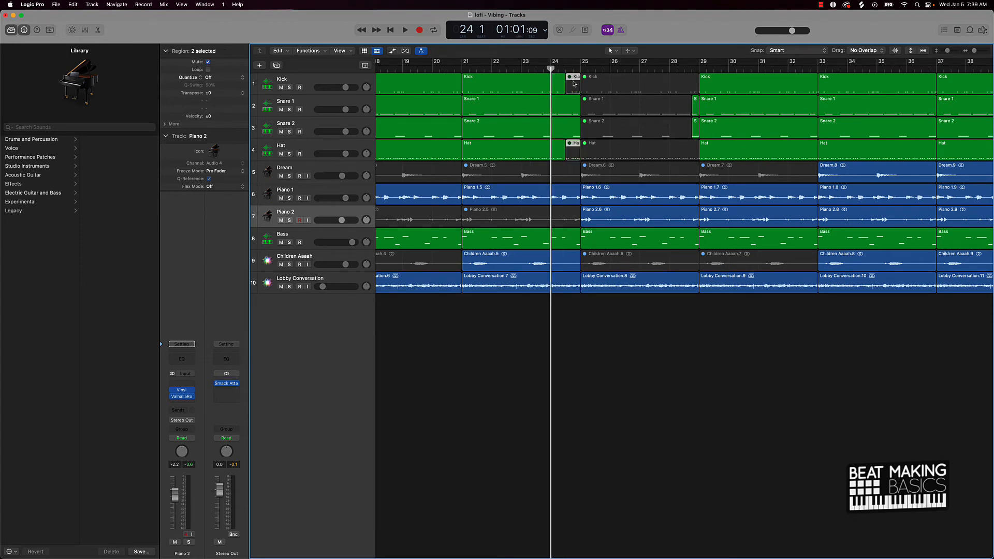
key(comma)
key(space)
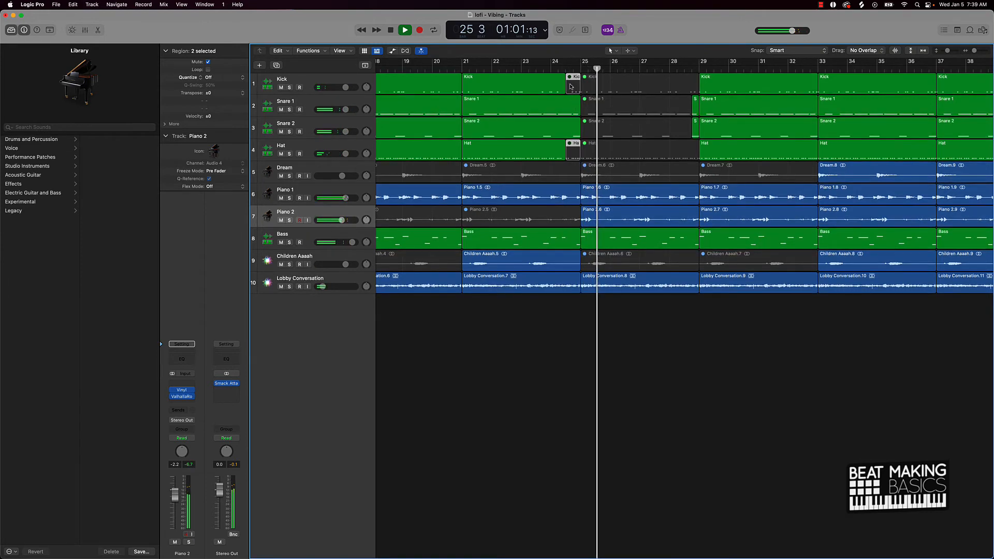
key(space)
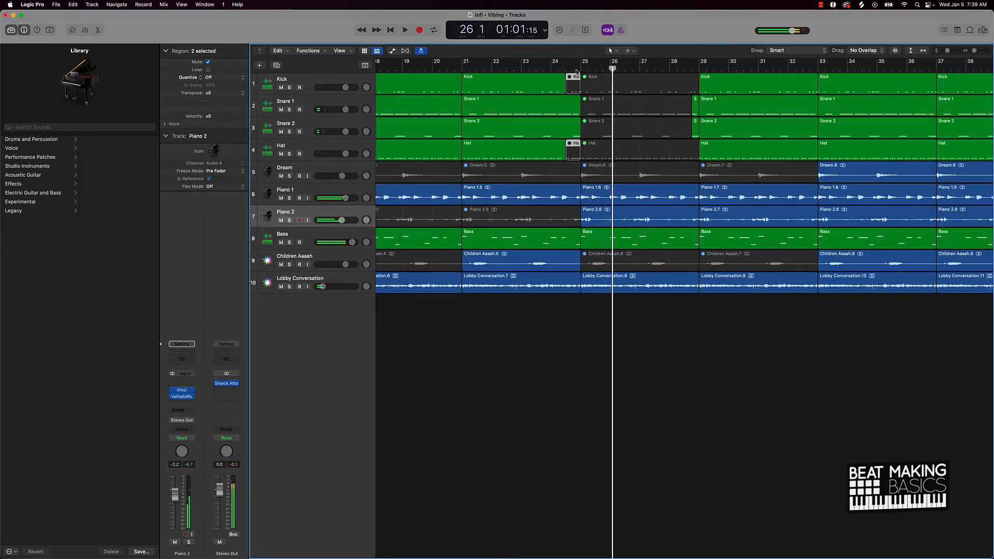
Split the Snare 1 and Snare 2 regions at beat 4 of bar 24 and mute the slices just before bar 25.
click(573, 70)
click(568, 111)
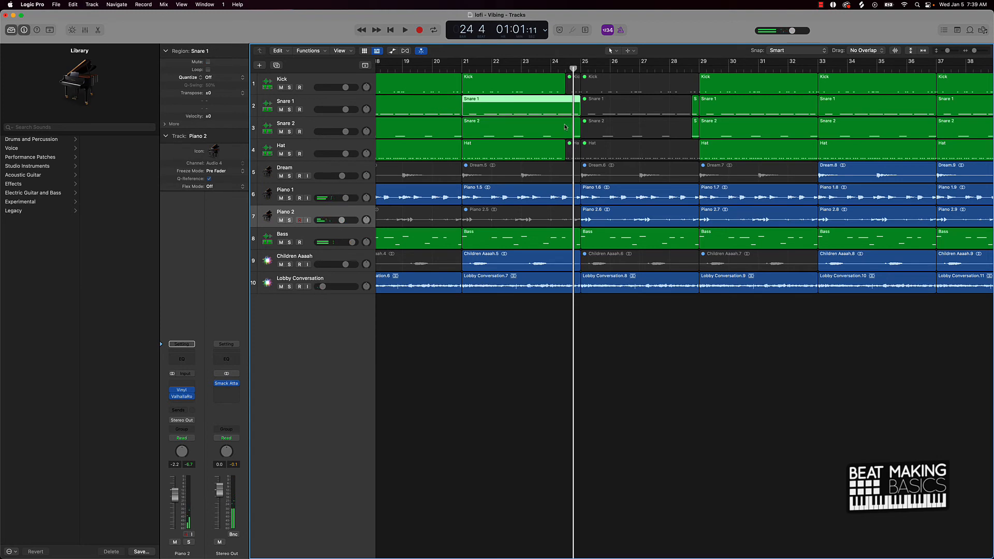
shift+click(564, 127)
key(super+t)
key(ctrl+m)
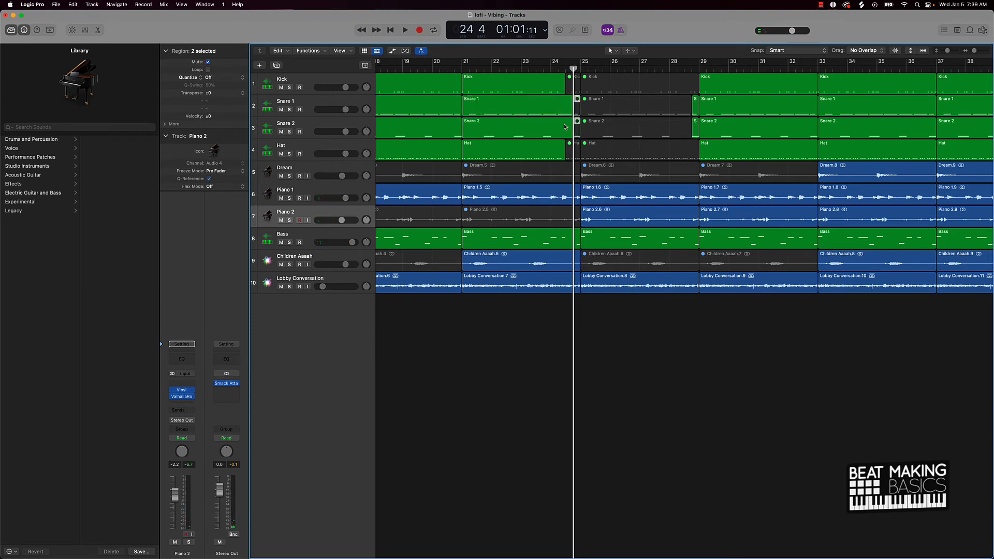
click(668, 355)
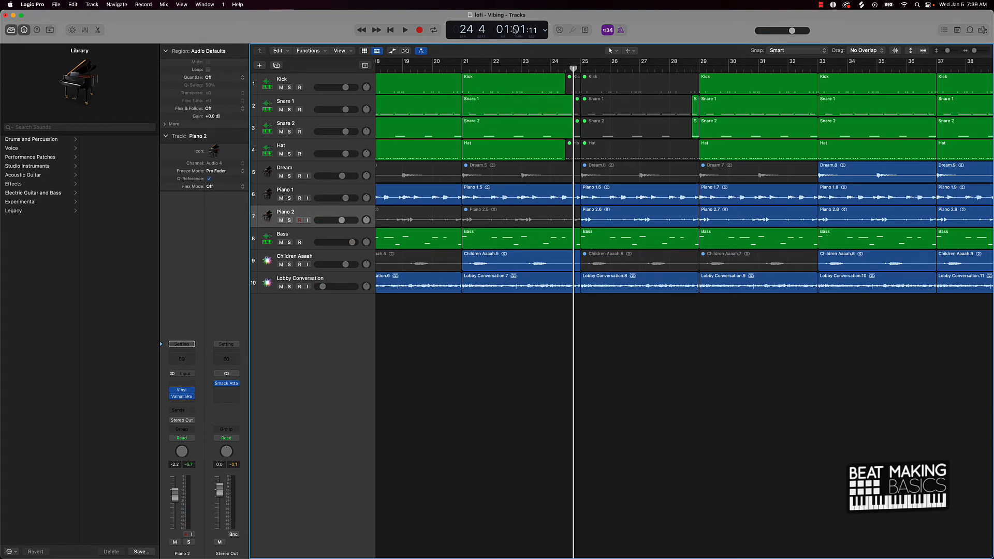
Play the arrangement from about bar 24 to check the snare cut leading into bar 25.
click(548, 69)
key(space)
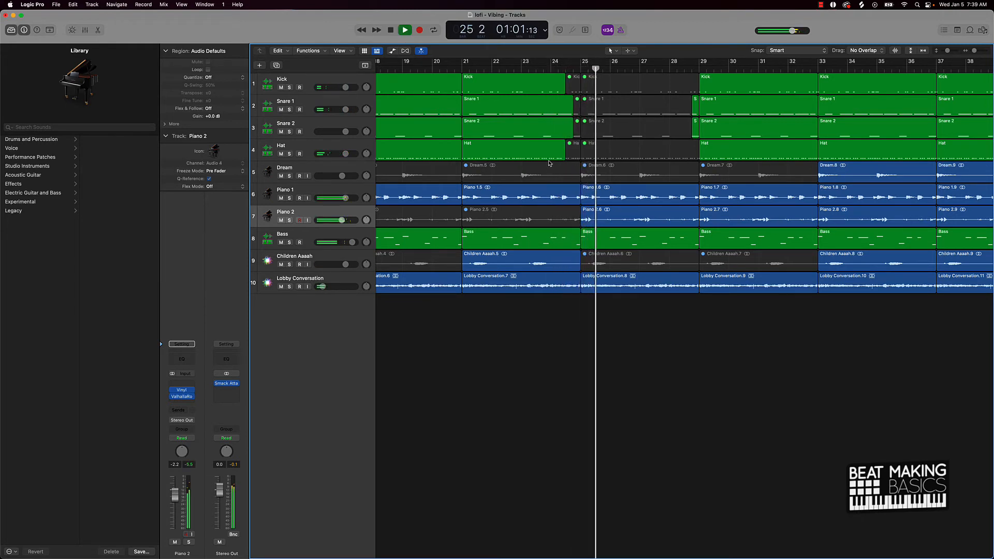
Unmute the Children Aaaah region starting at bar 29 and stop playback.
key(super+Left)
key(super+Left)
key(super+Left)
key(super+Left)
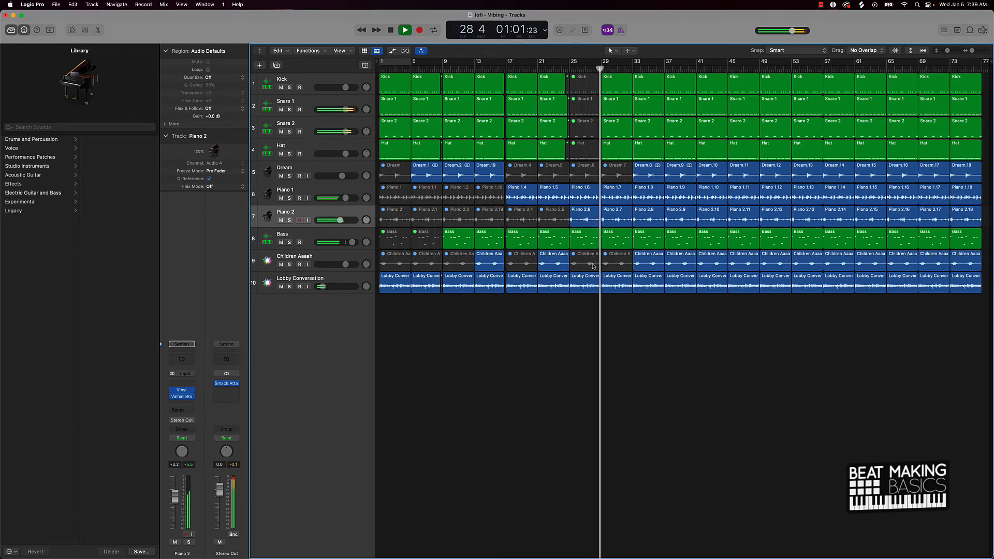
click(607, 262)
key(ctrl+m)
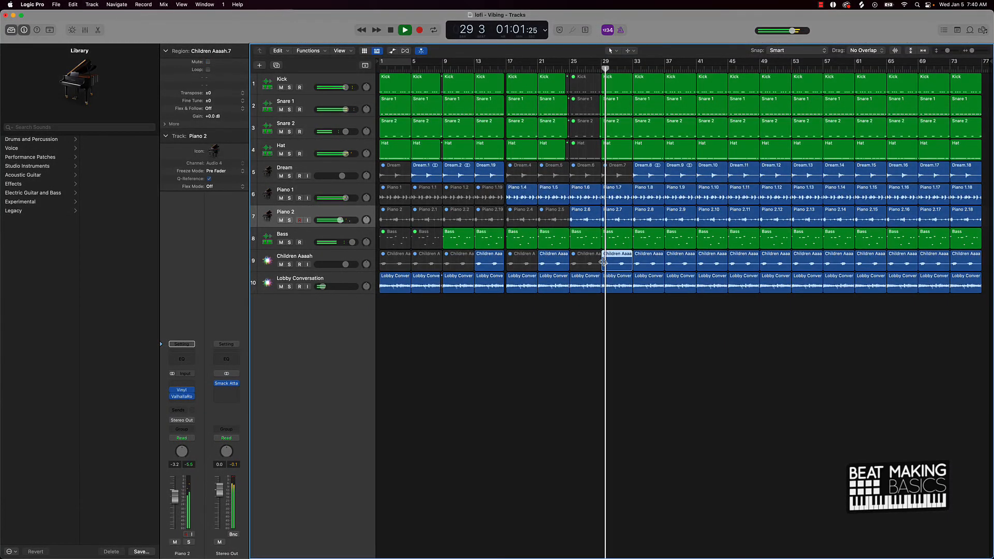
key(space)
Play the arrangement from bar 24 to review the drum dropout at bar 25 and the Children Aaaah entry at bar 29.
key(comma)
key(comma)
key(comma)
key(comma)
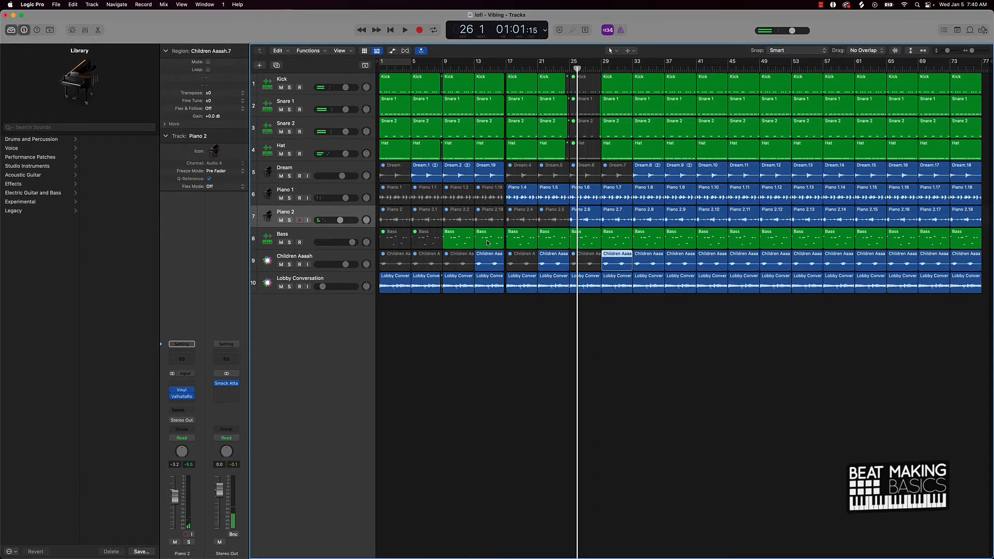
key(super+Right)
key(super+Right)
key(super+Right)
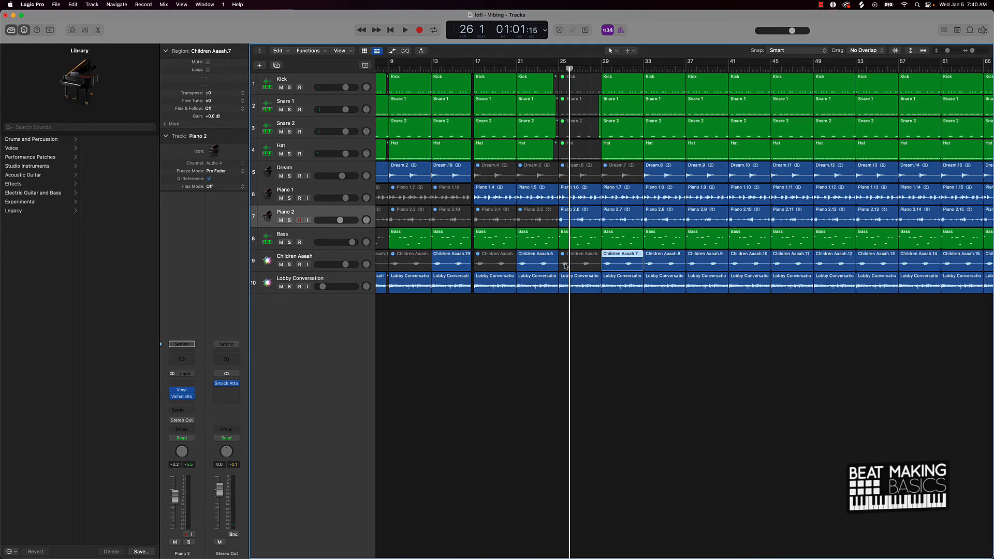
key(super+Left)
key(super+Left)
key(super+Left)
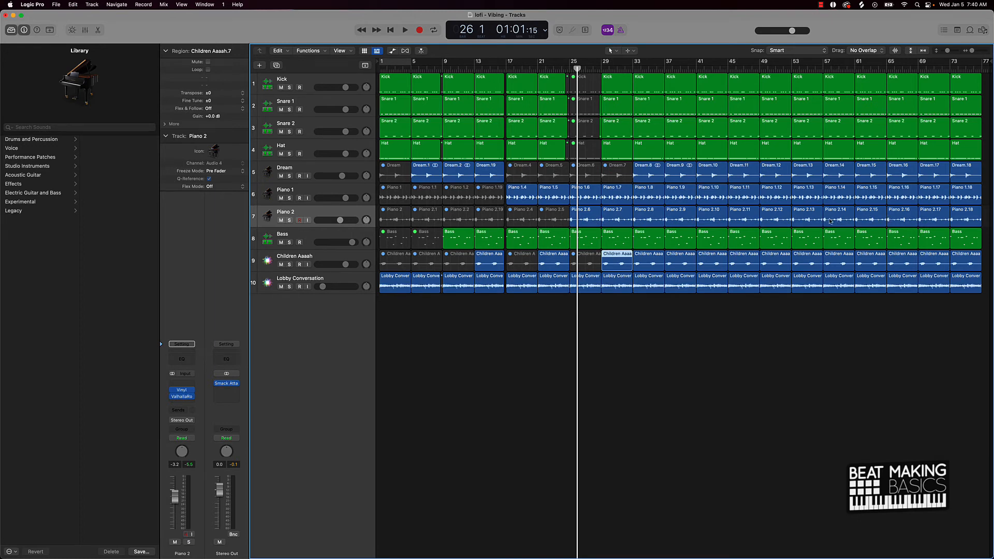
key(comma)
key(comma)
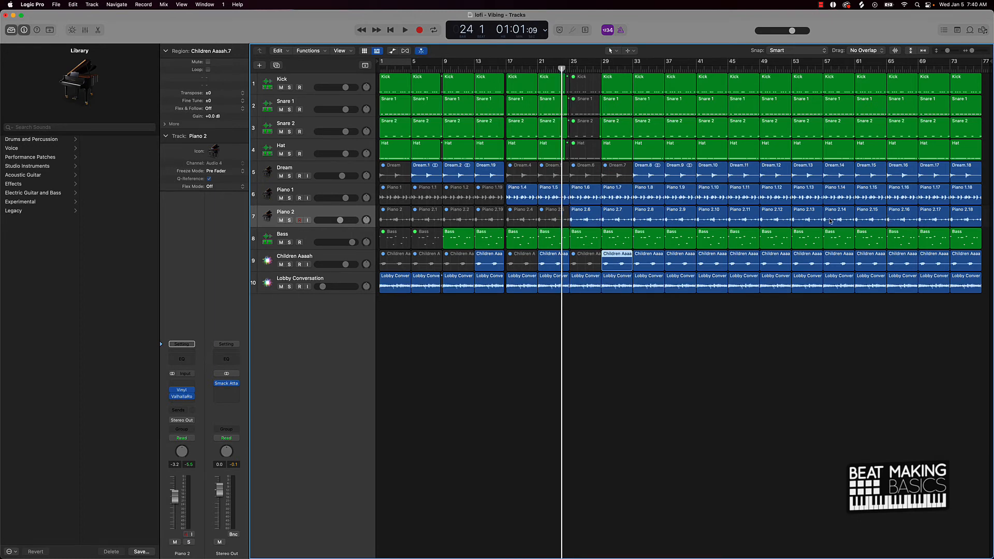
key(space)
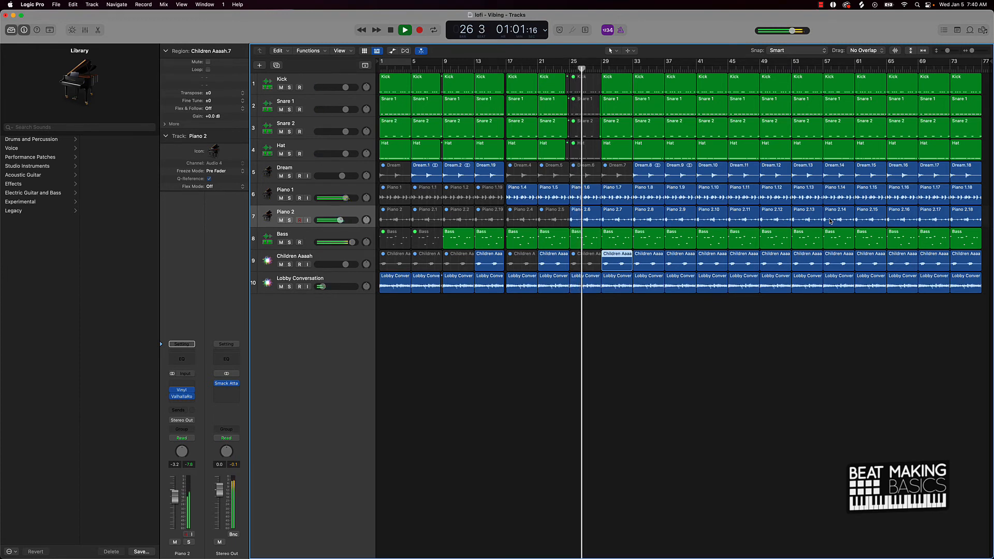
Mute the two Piano 2 regions at bars 33 and 37.
click(760, 382)
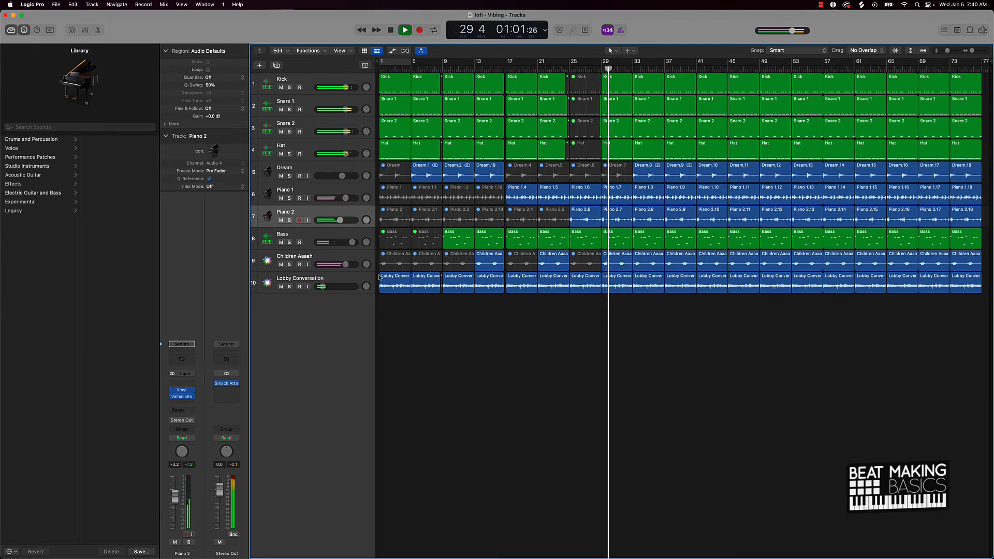
click(649, 219)
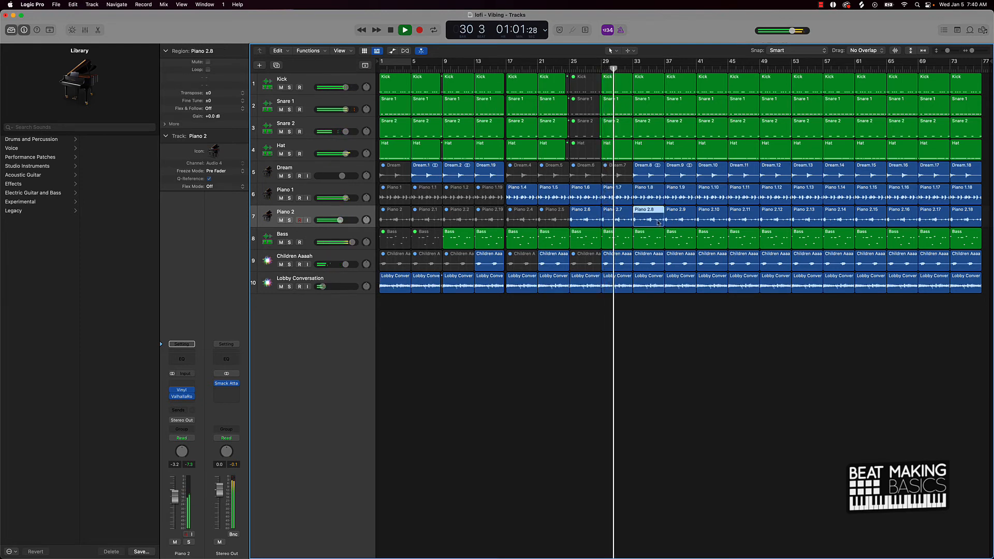
shift+click(673, 220)
key(ctrl+m)
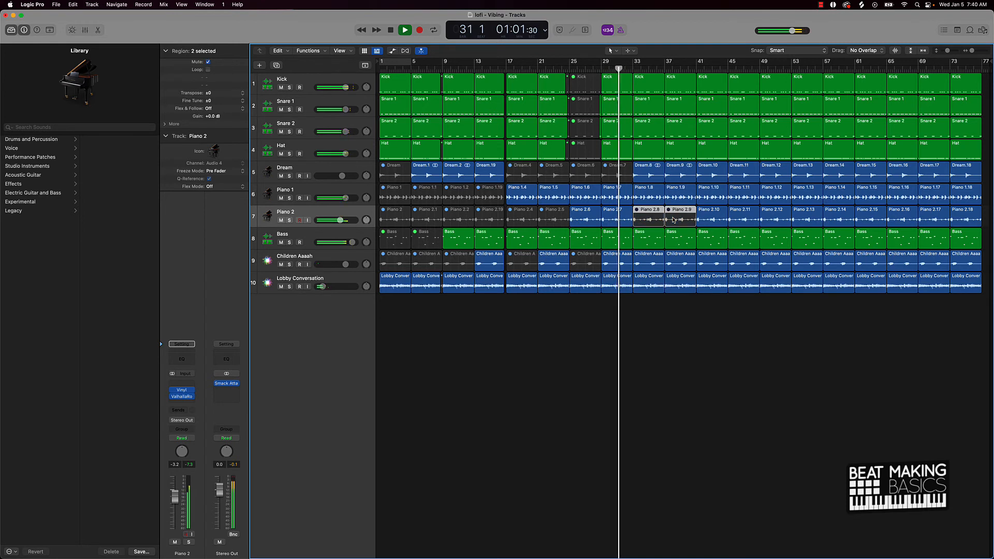
Mute the Piano 1 and Children Aaaah regions at bars 33 and 37 and stop playback.
click(642, 194)
shift+click(676, 195)
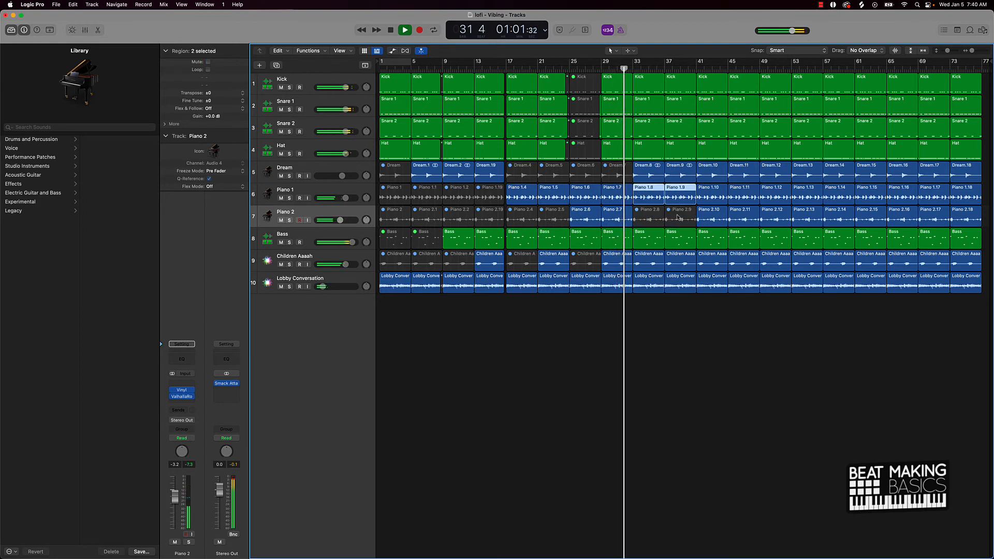
shift+click(649, 256)
shift+click(679, 263)
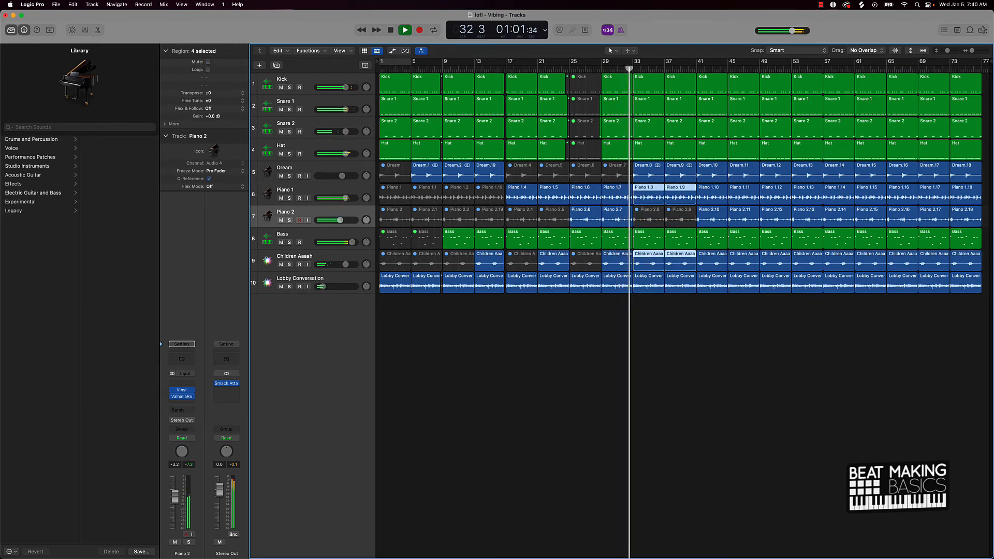
key(ctrl+m)
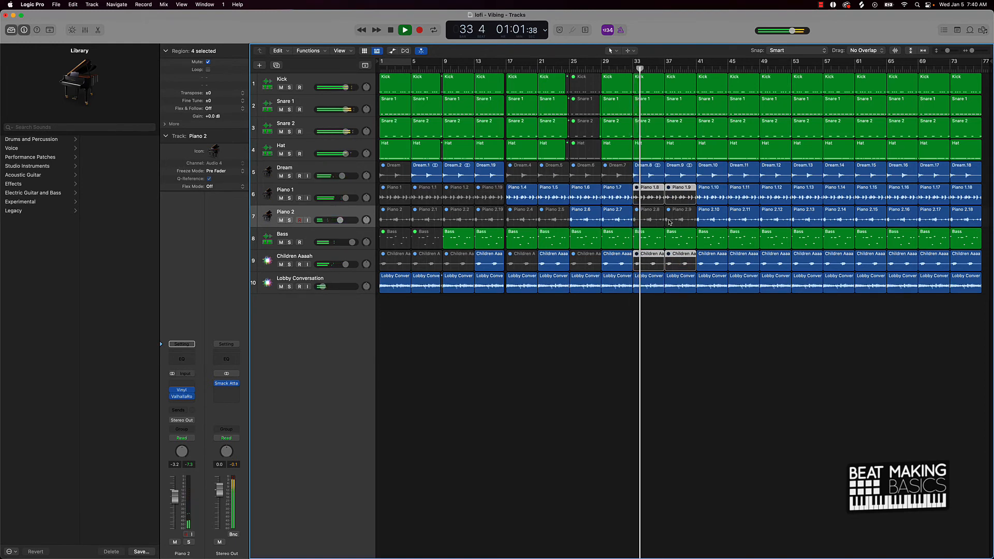
key(space)
Split the Kick, Hat and Bass regions at beat 4 of bar 32 and mute the slices just before bar 33.
click(649, 241)
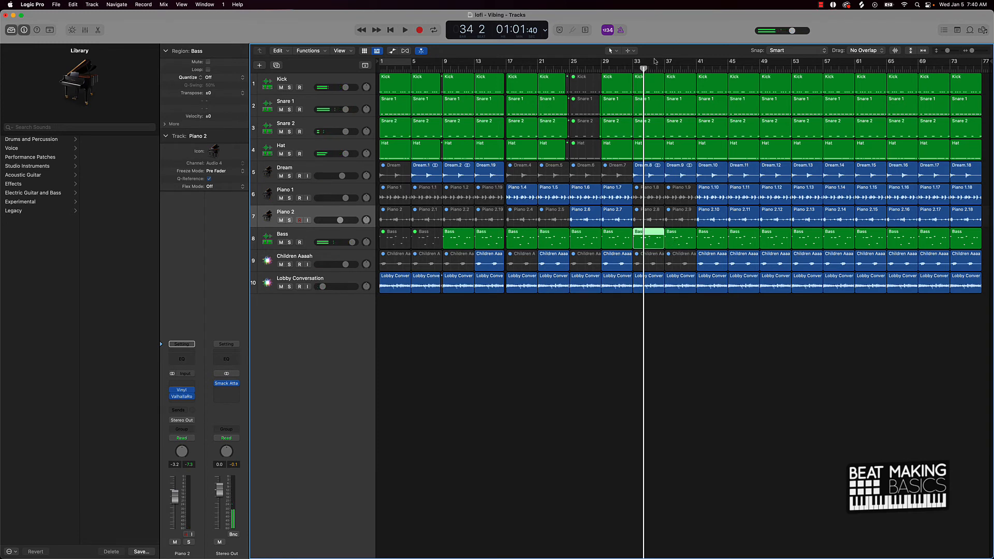
mouse_move(637, 68)
mouse_down()
mouse_move(619, 67)
mouse_move(637, 68)
mouse_move(628, 58)
mouse_up()
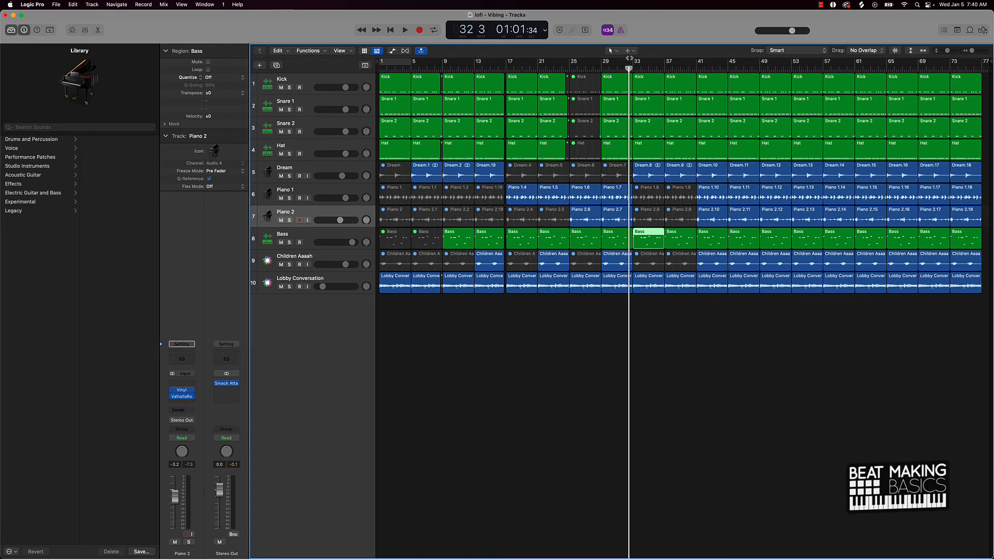
scroll(653, 82, up, 6)
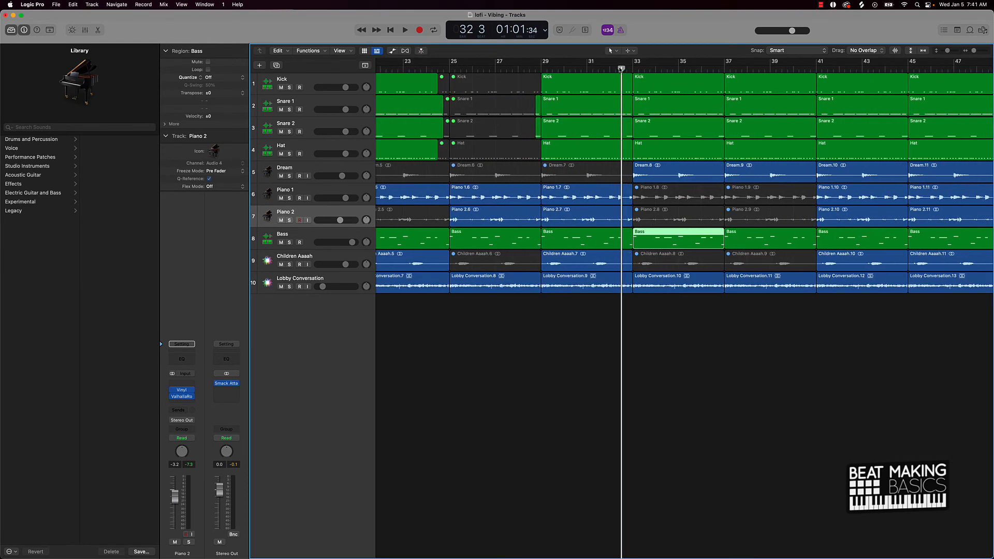
drag(622, 67, 627, 68)
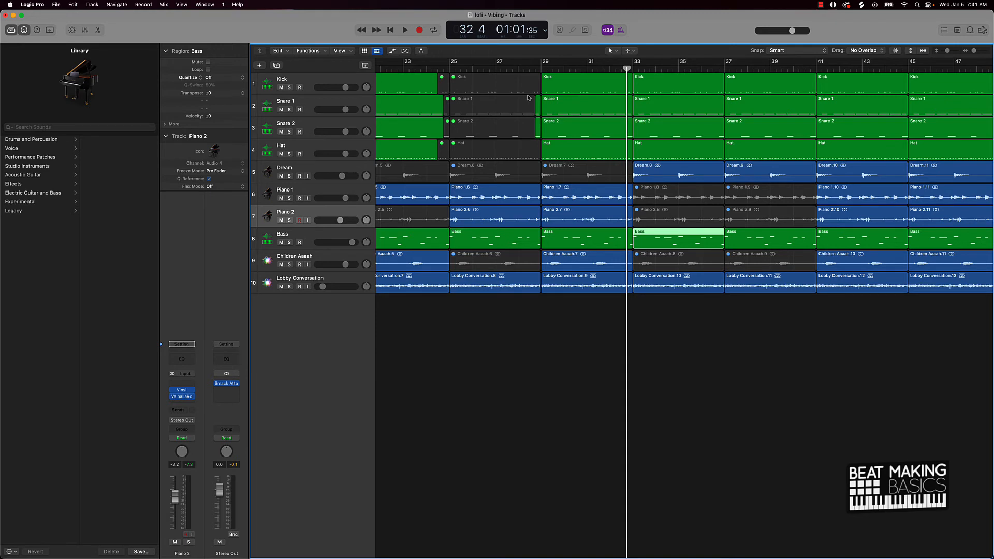
click(613, 158)
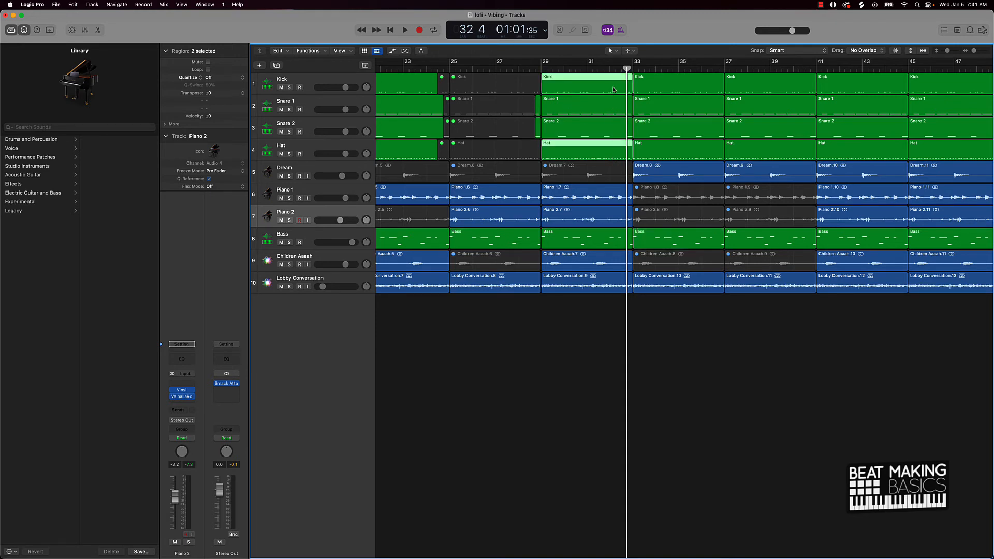
key(super+t)
key(Return)
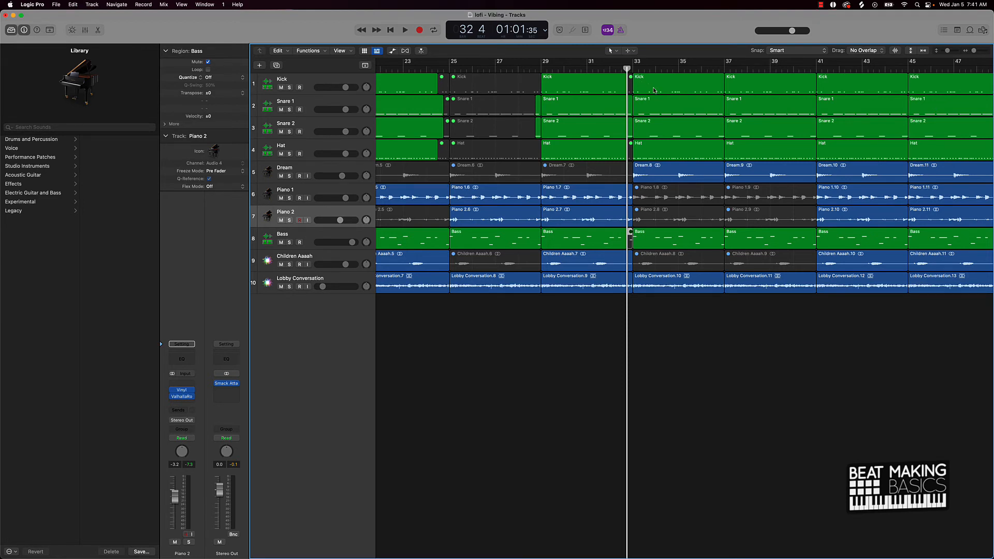
Play back the lead-in to bar 33 and mute the Bass region starting there.
key(space)
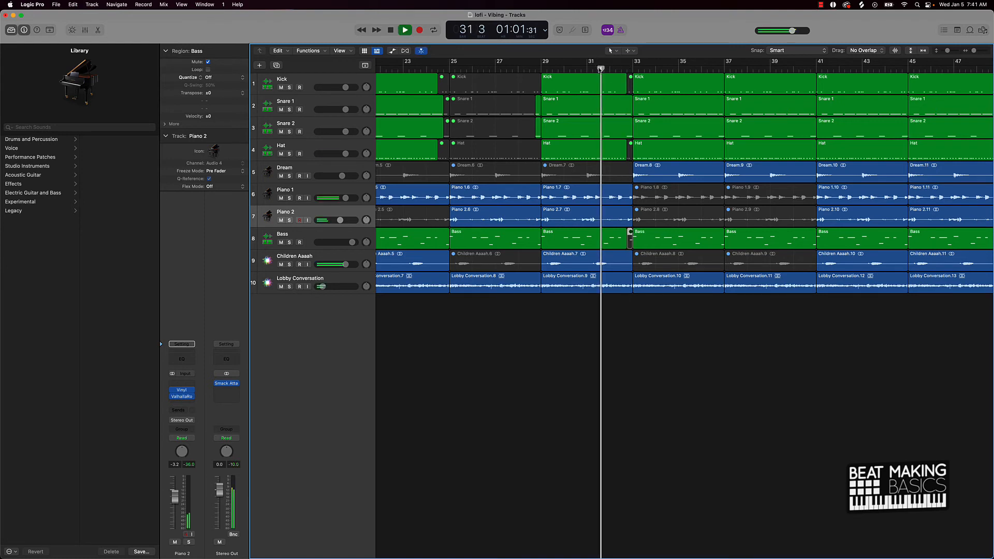
click(677, 244)
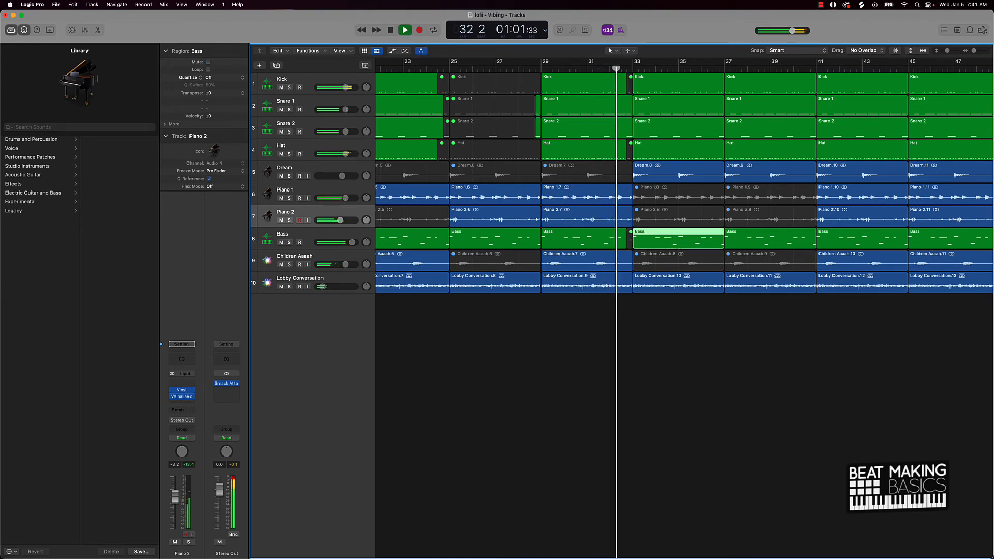
key(m)
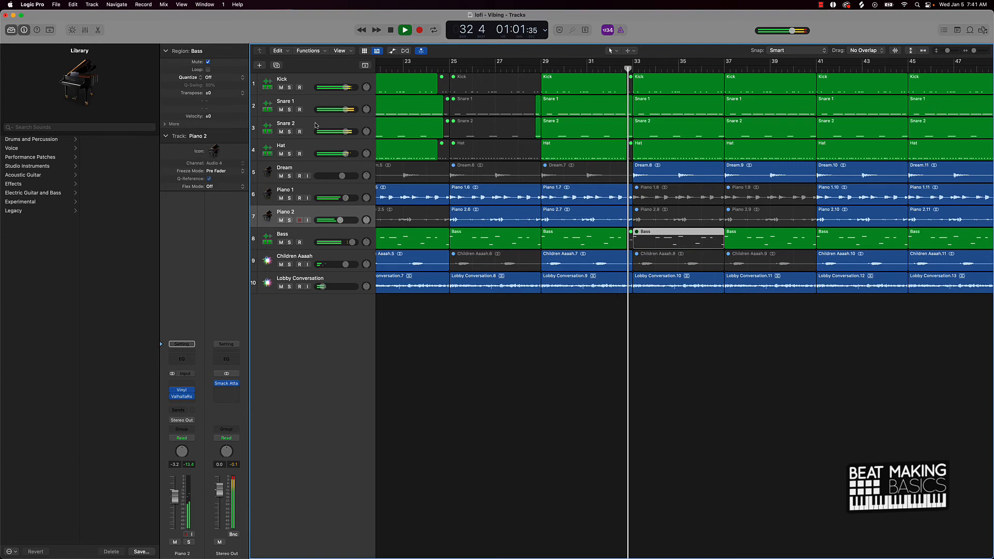
Mute the whole Dream track, stop playback and mute the Dream region at bar 33.
click(281, 176)
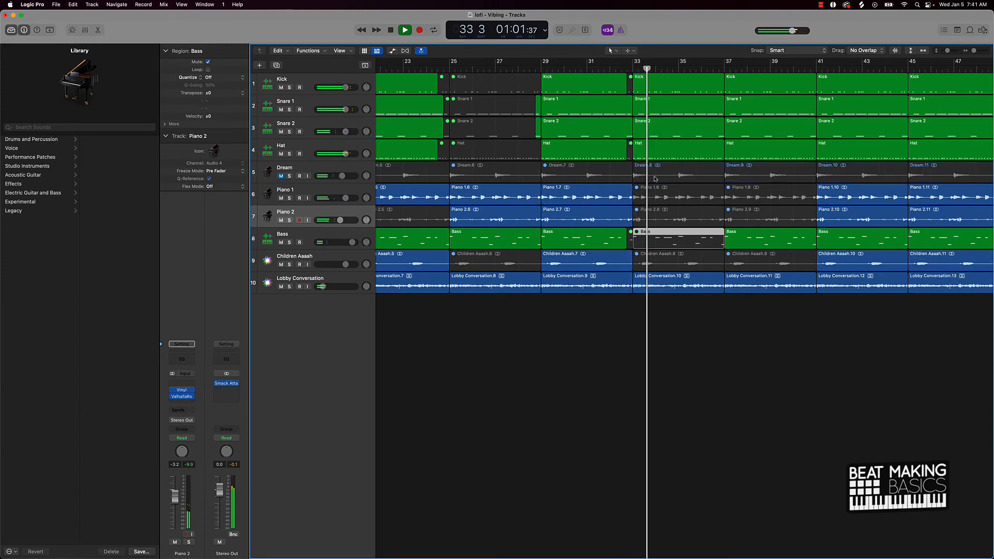
key(space)
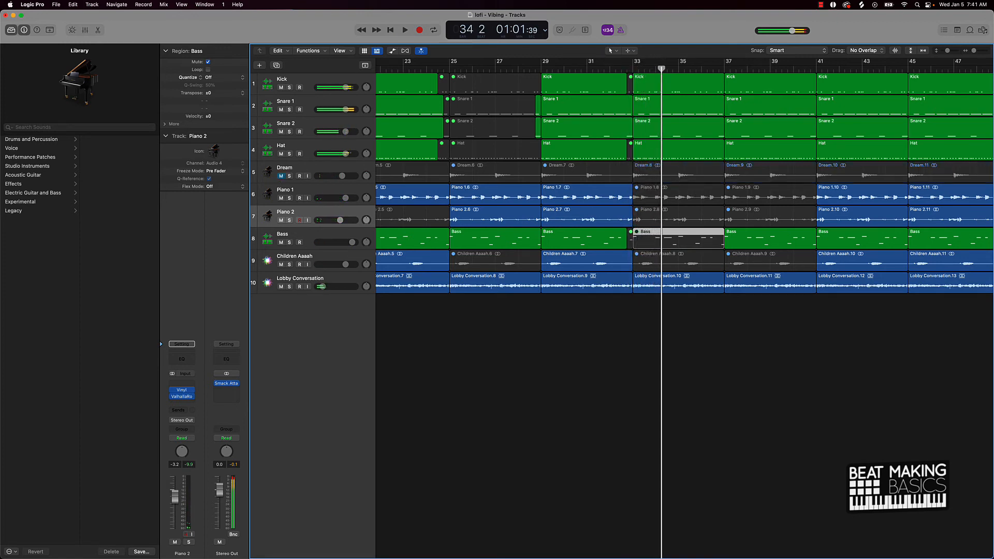
click(684, 176)
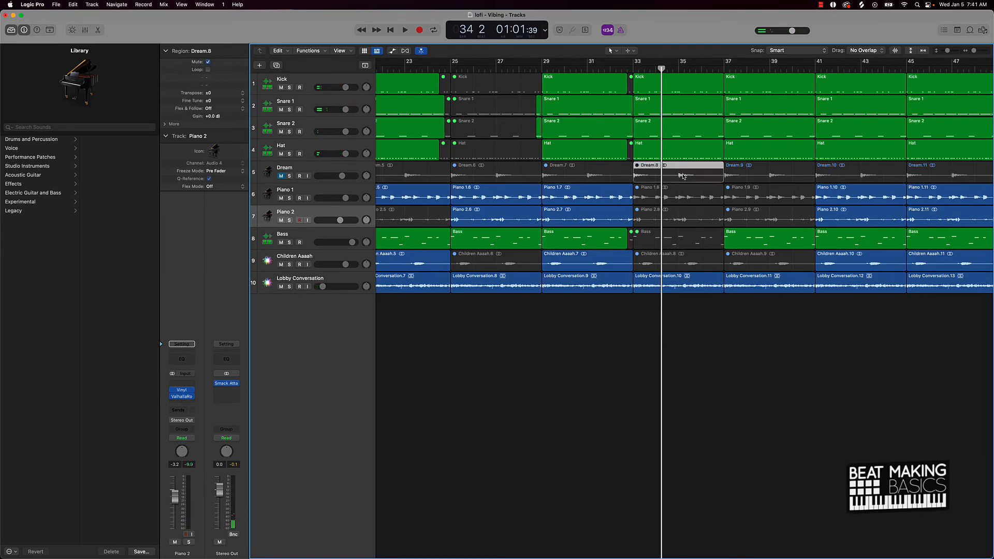
Delete all regions between bars 33 and 69 on every track and copy the arranged first 32 bars to bar 33.
key(super+Left)
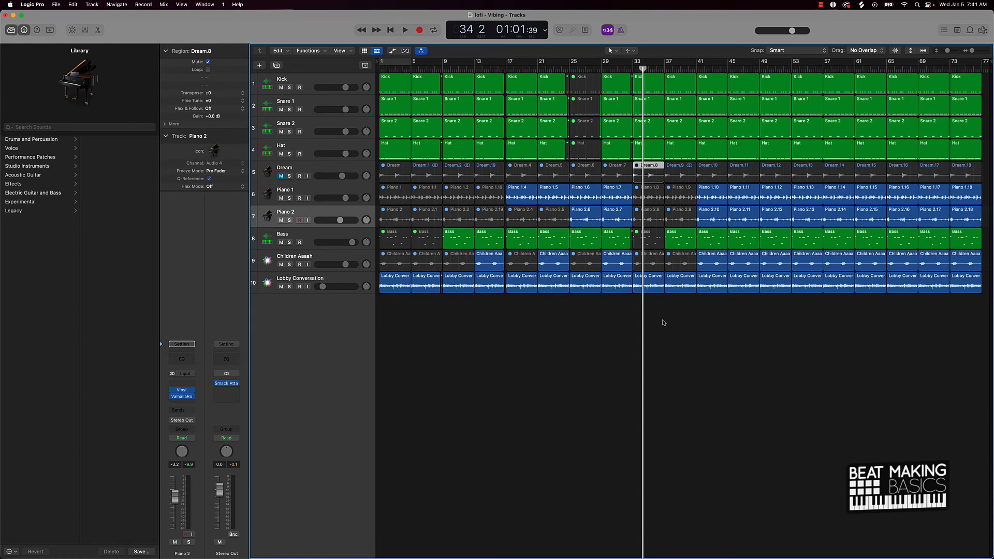
drag(655, 312, 898, 35)
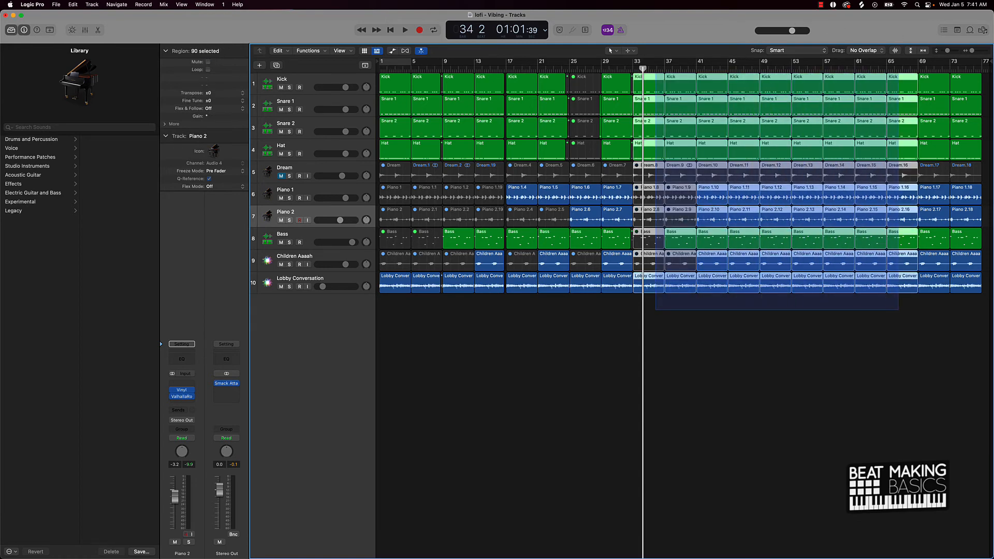
key(Delete)
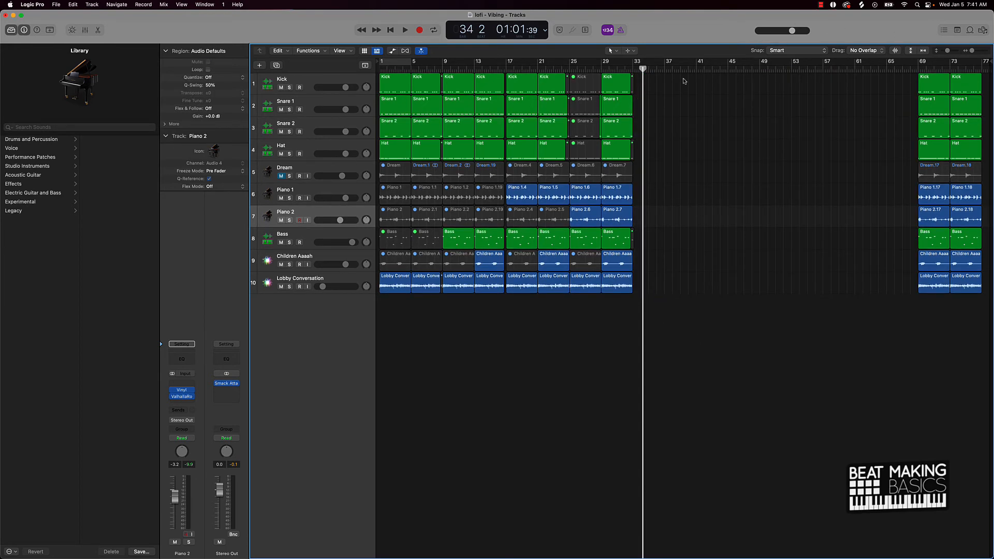
drag(642, 75, 291, 395)
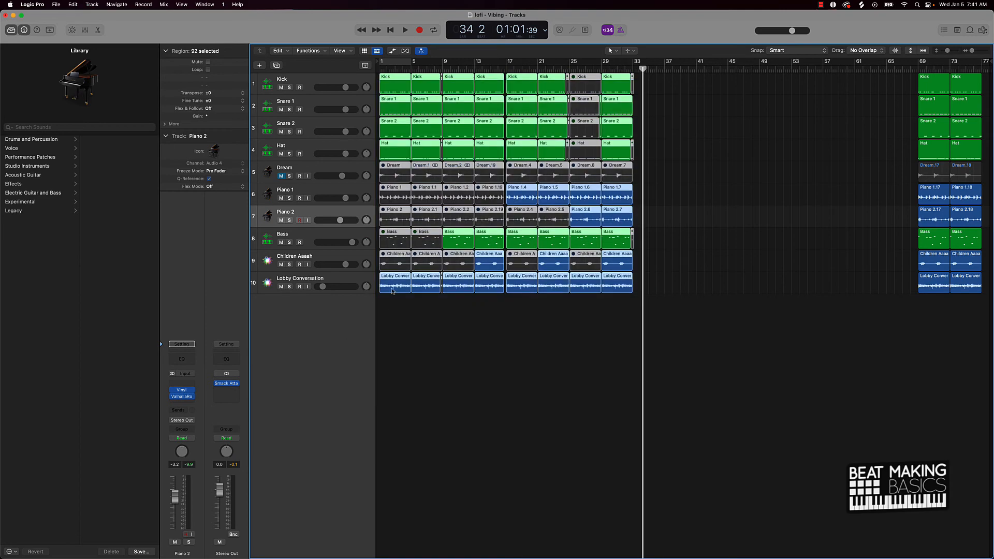
drag(395, 286, 649, 283)
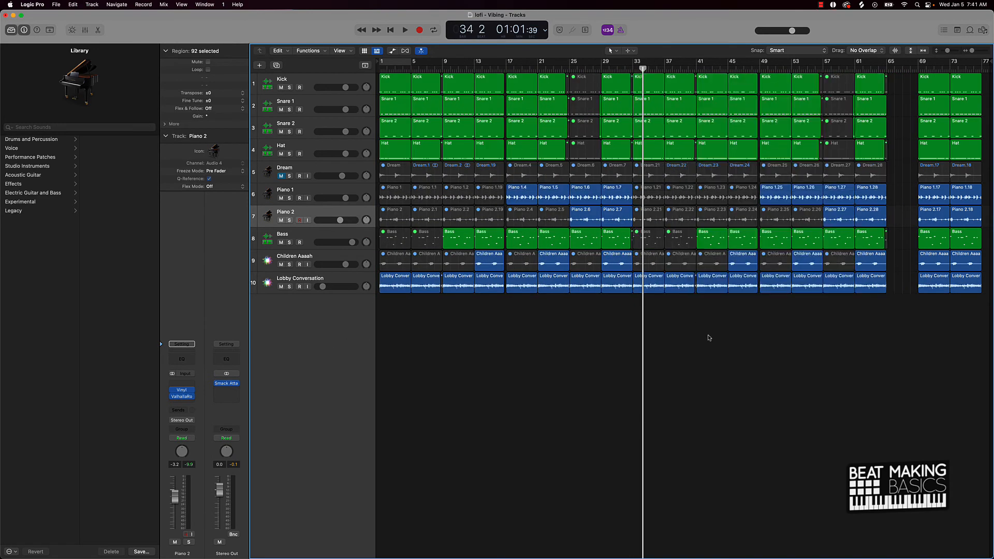
Play the copied section from bar 34 to review it.
key(comma)
key(comma)
key(comma)
key(comma)
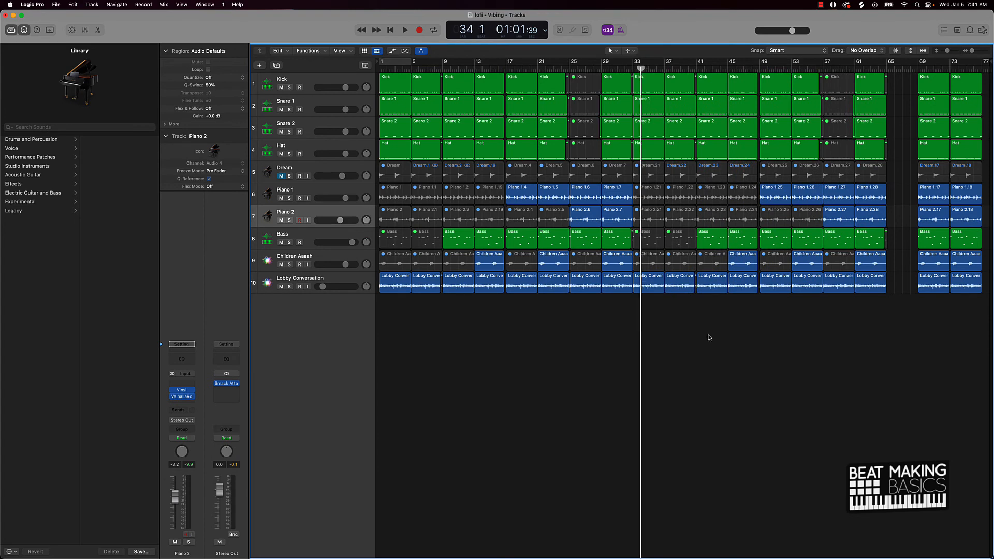
key(space)
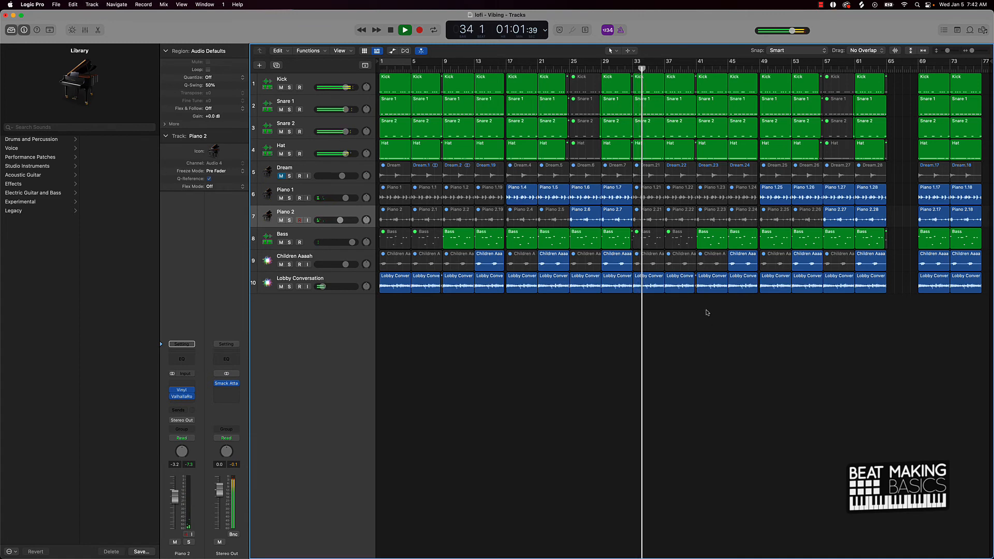
Unmute the Dream track and the Children Aaaah regions at bars 37 and 5 during playback.
click(681, 265)
key(ctrl+m)
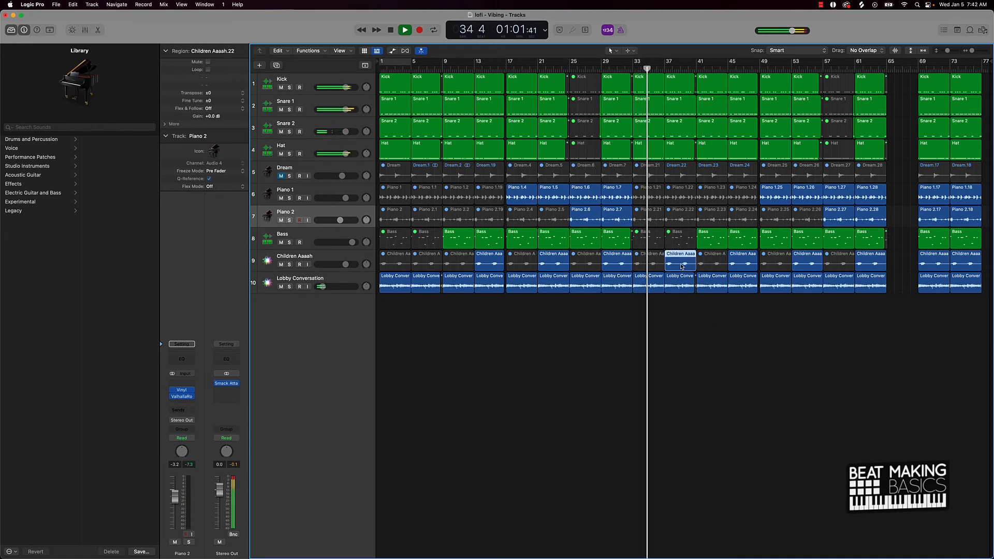
click(280, 177)
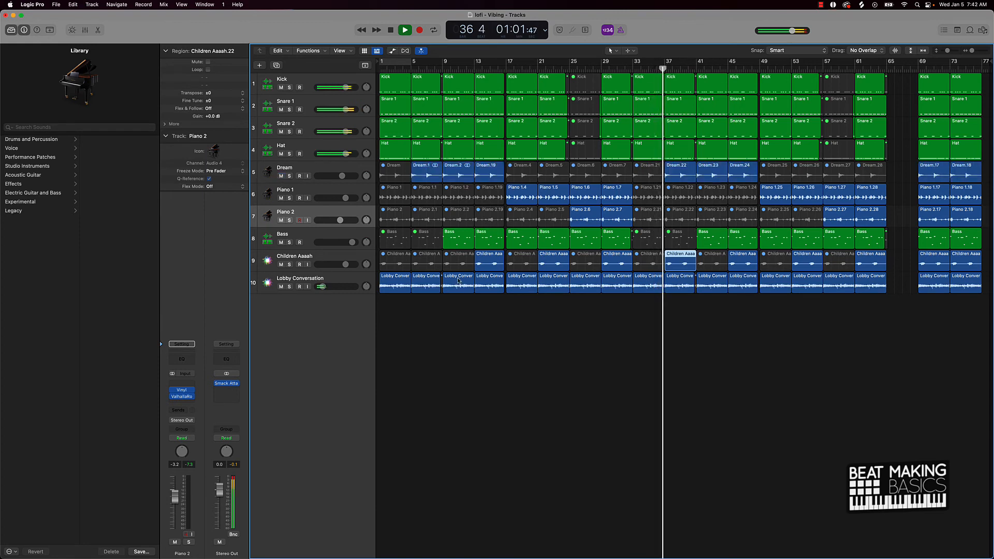
click(431, 264)
key(ctrl+m)
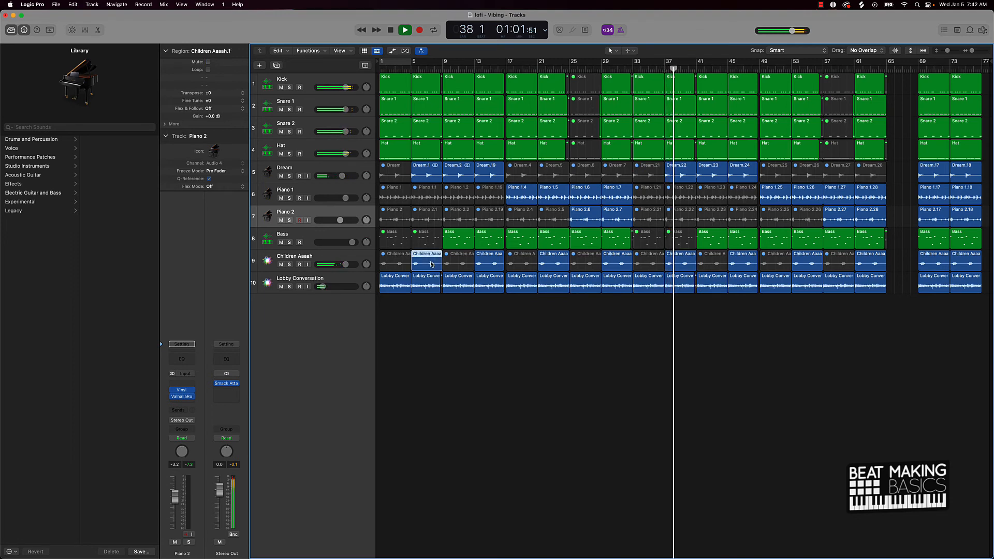
Mute the Children Aaaah regions at bars 5 and 37 and fine-tune that track's volume to slightly above its original level.
drag(349, 269, 340, 269)
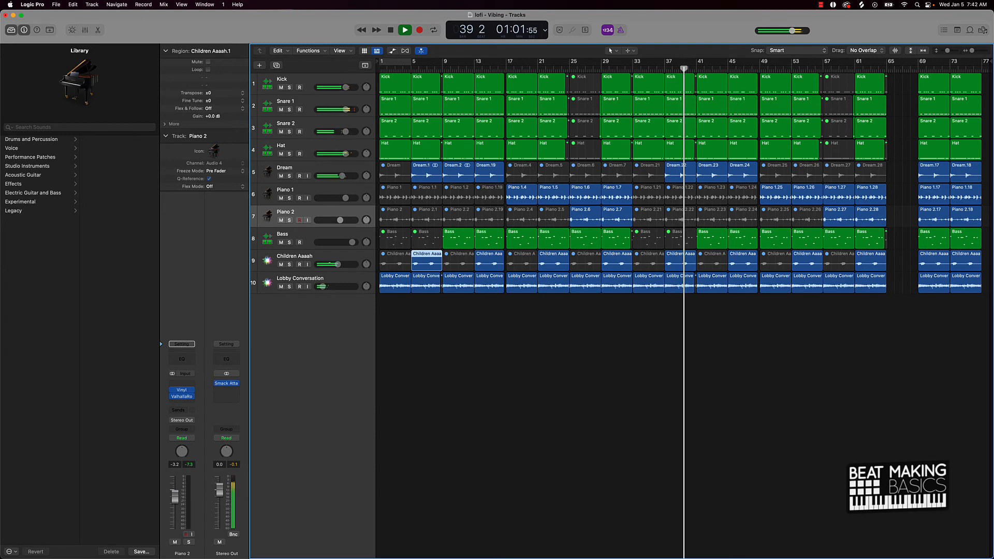
drag(338, 265, 344, 265)
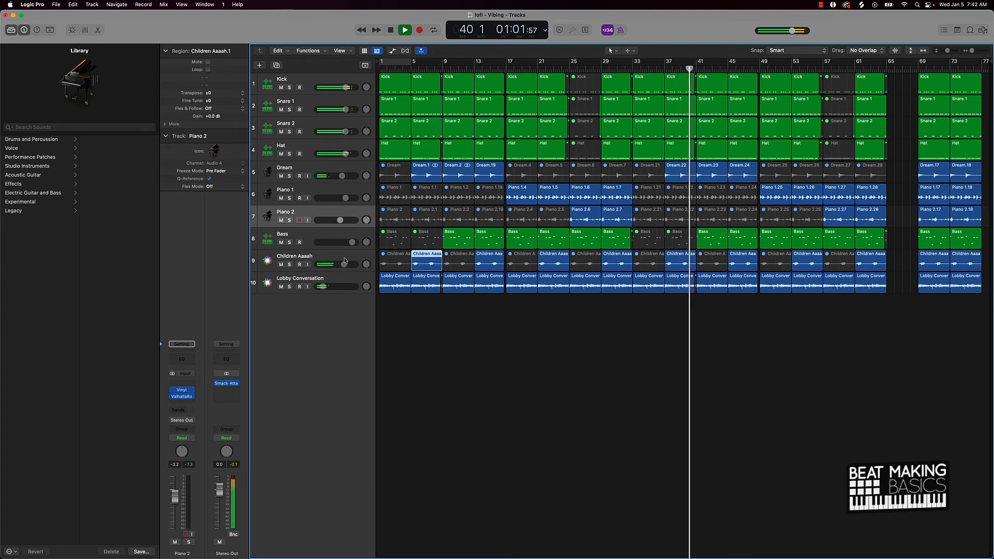
shift+click(681, 257)
key(m)
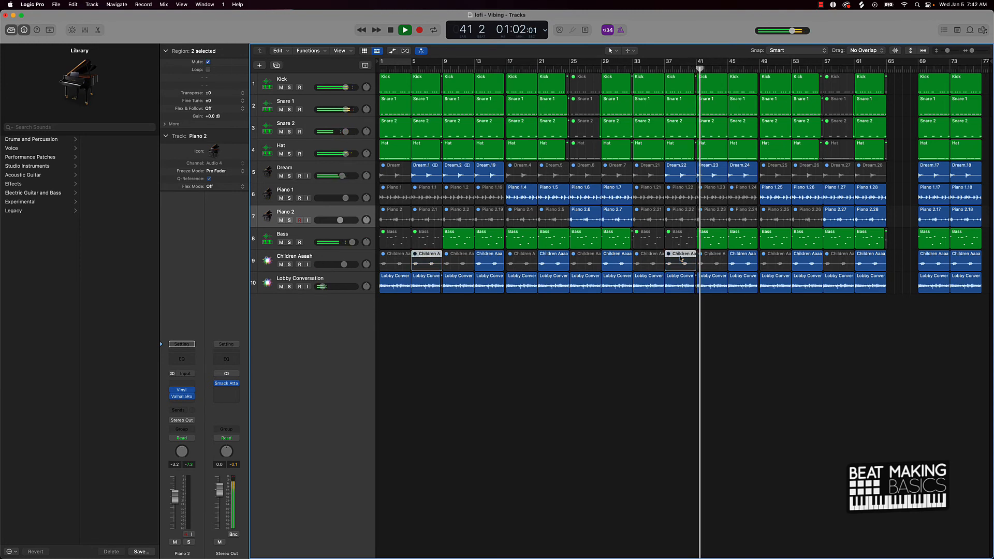
click(659, 335)
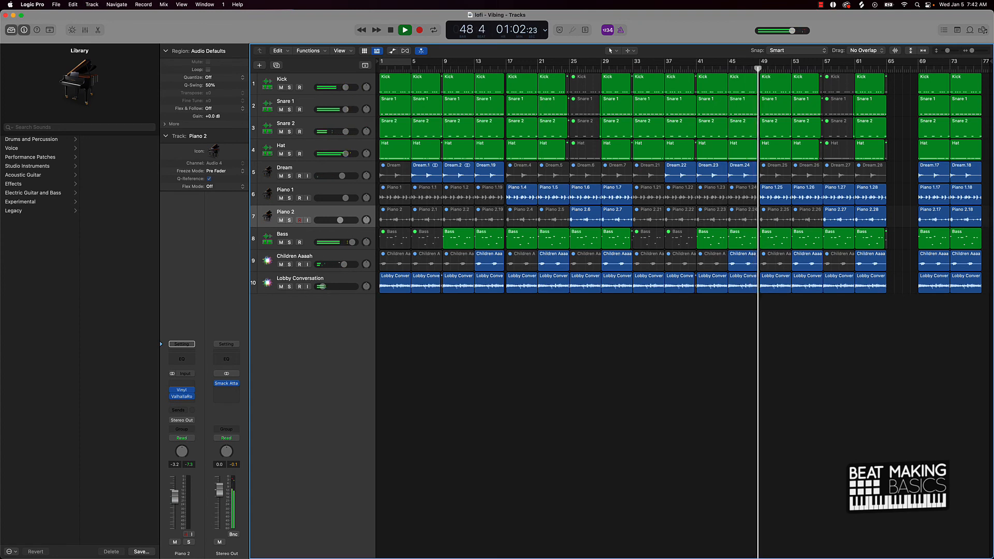
drag(344, 264, 348, 264)
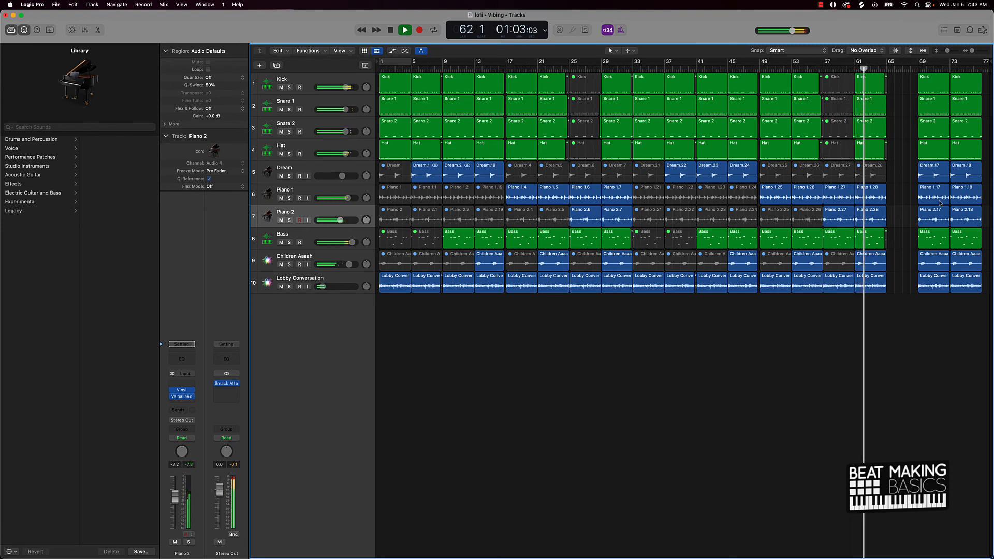
Move the Piano 1 and Lobby Conversation regions from bar 69 to bar 65, directly after the copied section.
drag(939, 203, 899, 198)
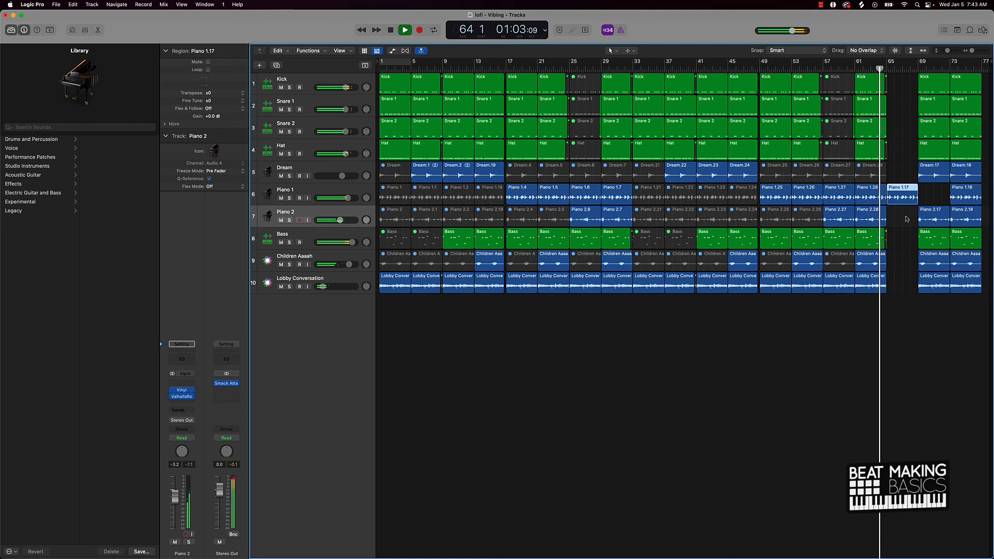
drag(932, 289, 901, 285)
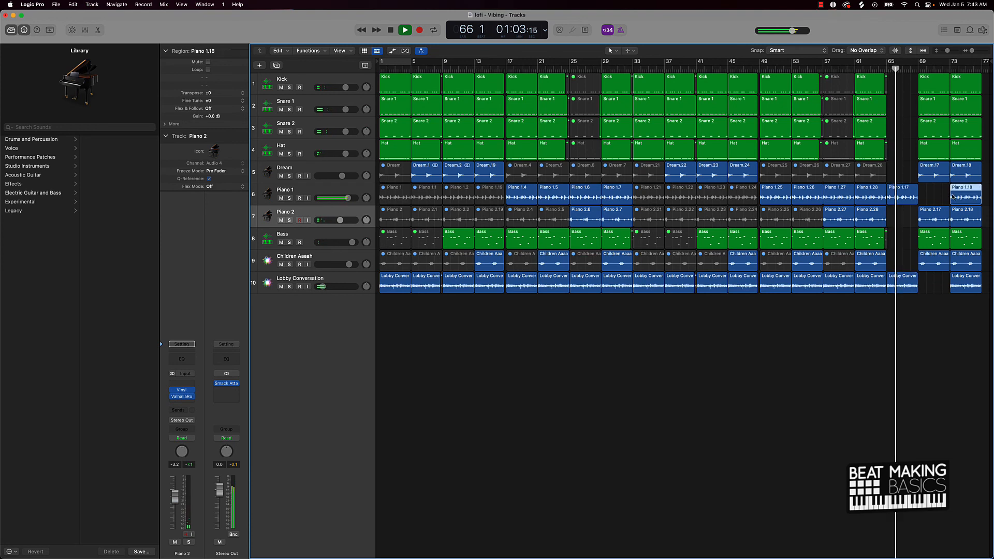
Move the Piano 1 region from bar 73 to bar 69 and delete the remaining regions at bar 73 on all other tracks.
drag(955, 190, 931, 199)
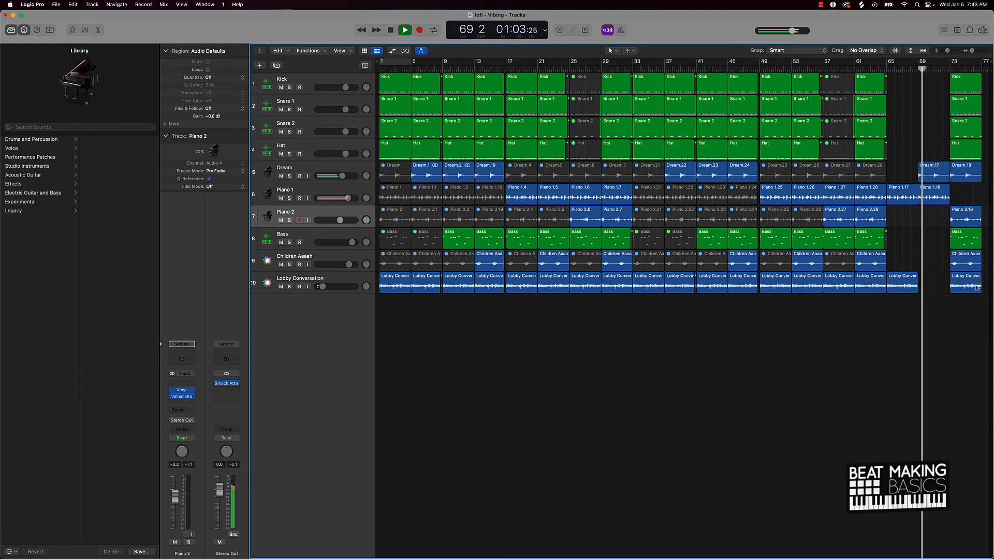
drag(974, 307, 975, 66)
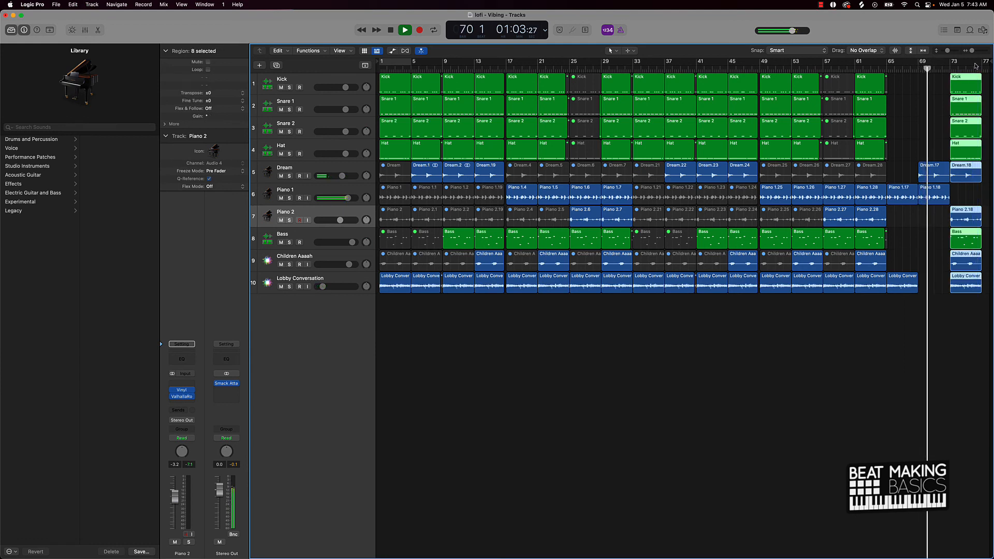
key(Delete)
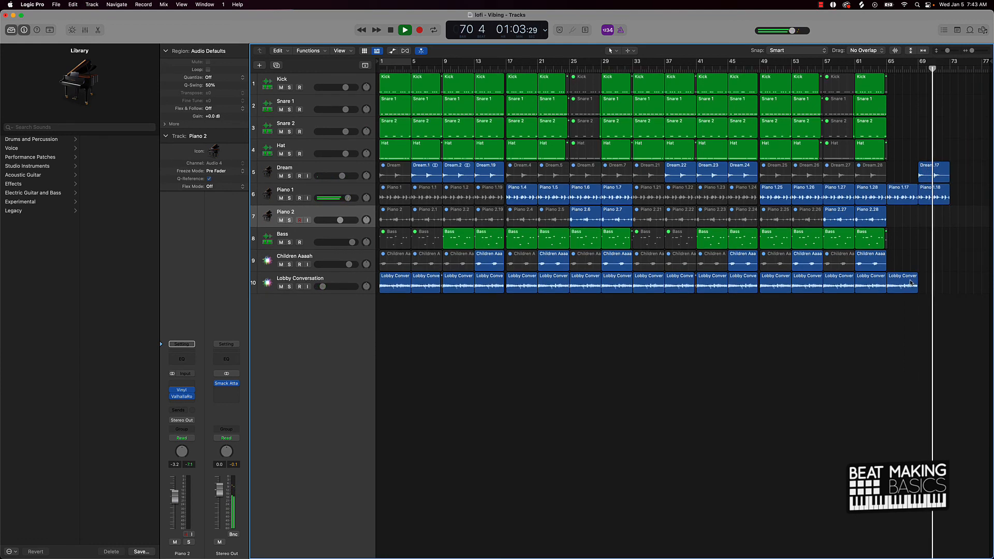
Copy the Lobby Conversation region from bar 65 to bar 69, and undo a trial shift of the Piano 1 region towards bar 73.
drag(902, 282, 937, 285)
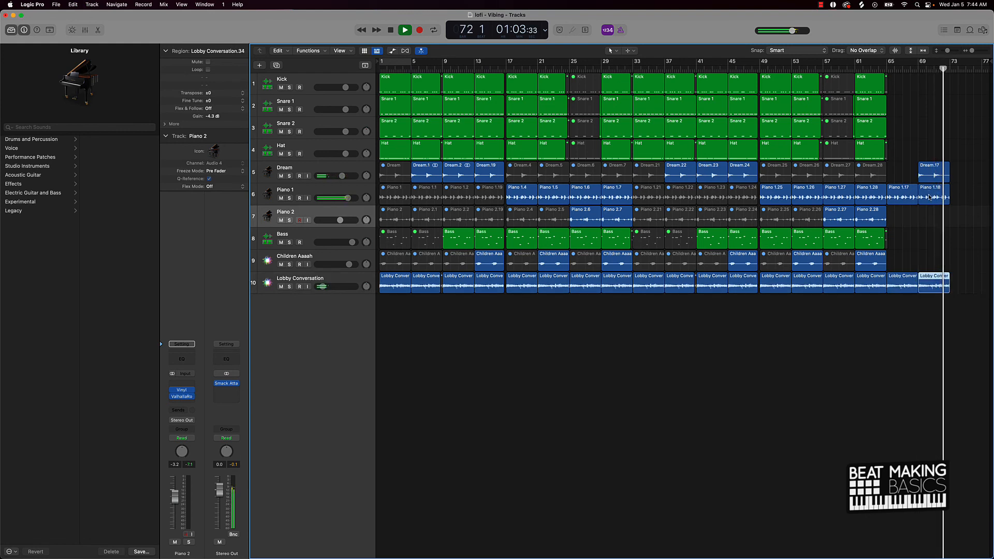
drag(929, 197, 957, 197)
key(super+z)
Stop playback, clear the region selection and return the playhead to the start of the song at bar 1.
key(space)
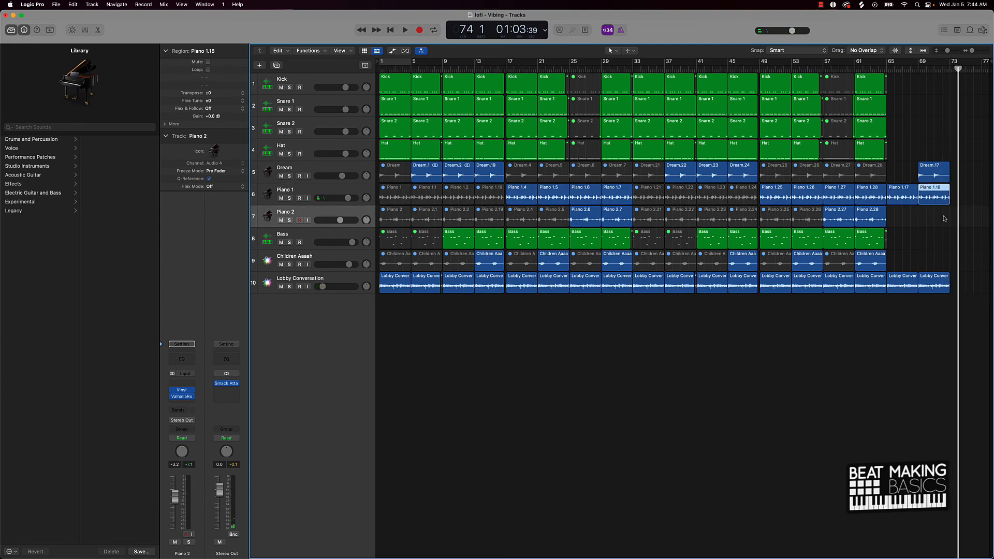
click(940, 221)
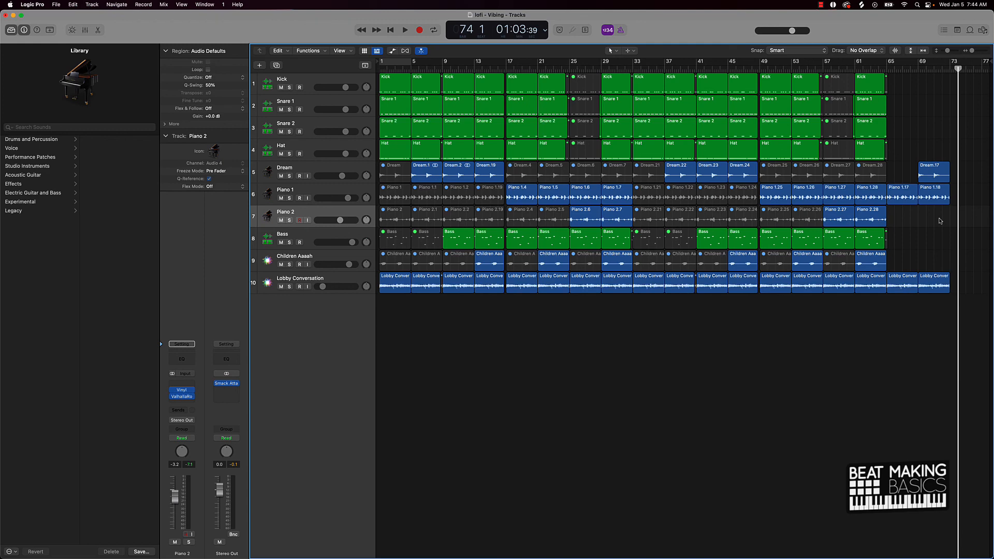
key(Return)
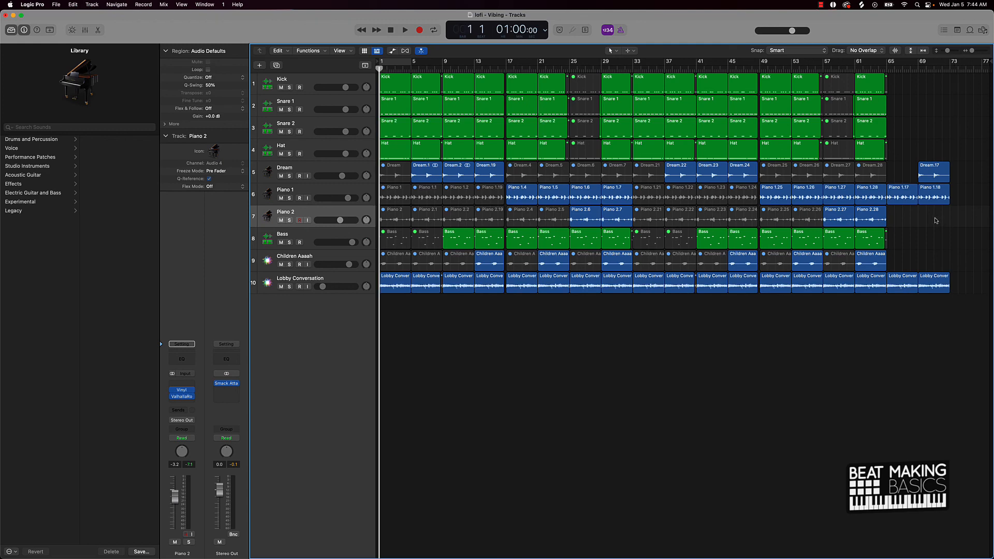
scroll(935, 221, down, 3)
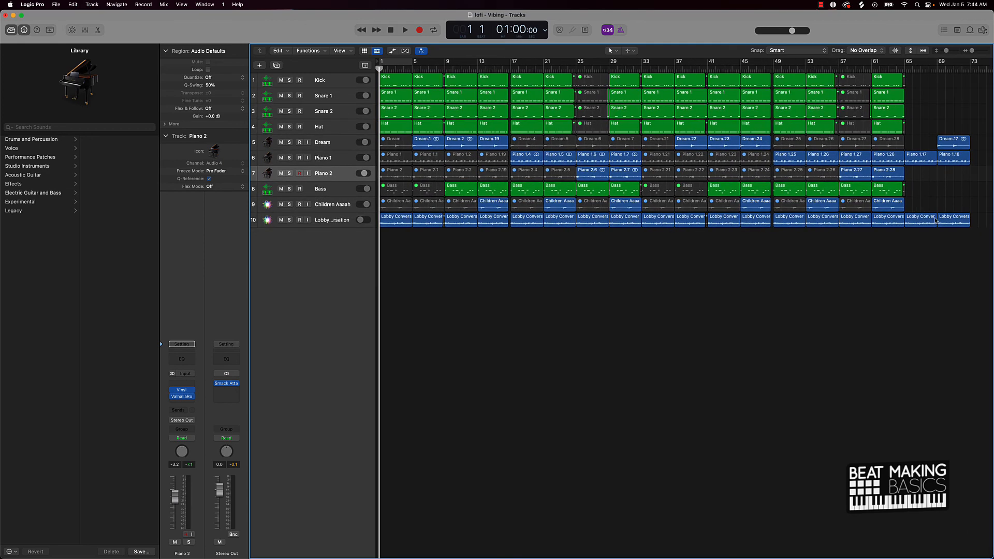